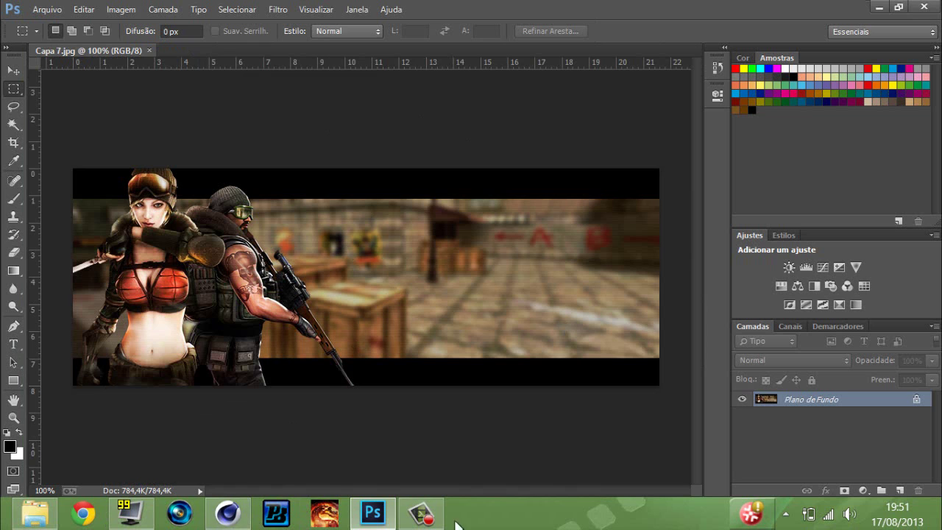
# Bring the Cinema 4D scene kk.c4d with the 3D 'GABRIEL' text to the front.
pyautogui.click(227, 513)
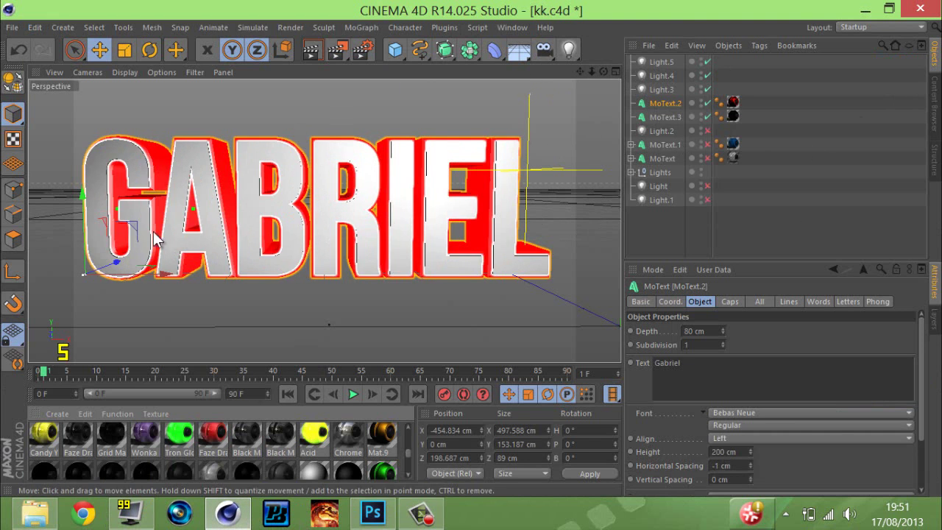
# Replace the text of MoText.2 and MoText.3 with 'Tutorial'.
pyautogui.scroll(-2, 407, 454)
pyautogui.moveTo(406, 454); pyautogui.dragTo(400, 428)
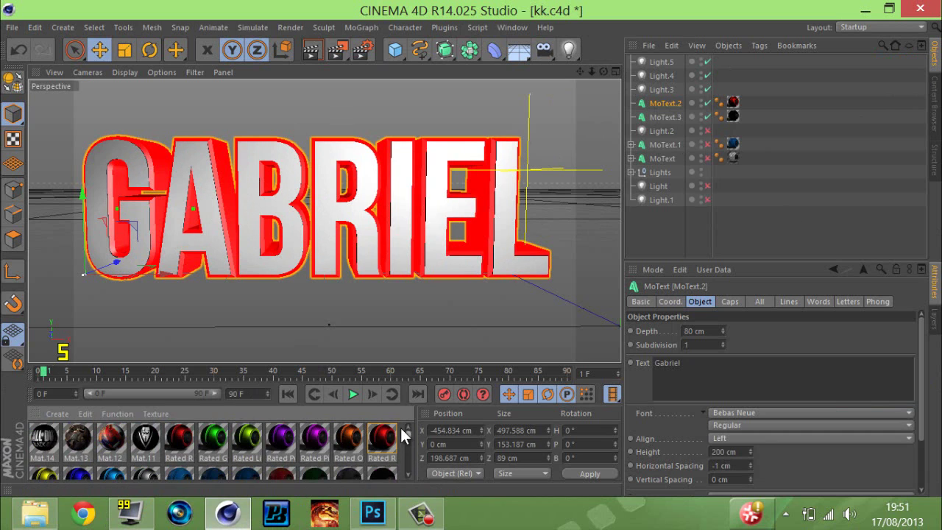
pyautogui.keyDown('ctrl'); pyautogui.click(662, 117); pyautogui.keyUp('ctrl')
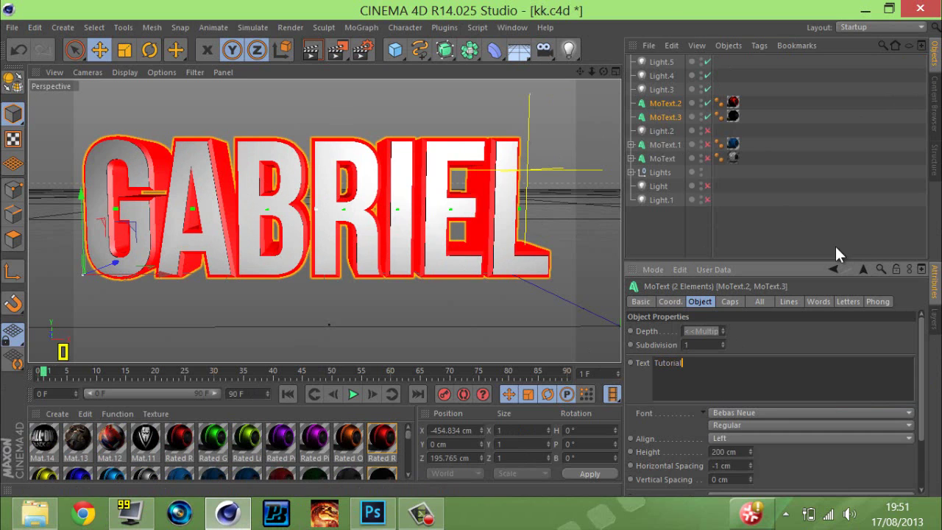
pyautogui.click(803, 241)
pyautogui.click(665, 107)
pyautogui.keyDown('ctrl'); pyautogui.click(669, 117); pyautogui.keyUp('ctrl')
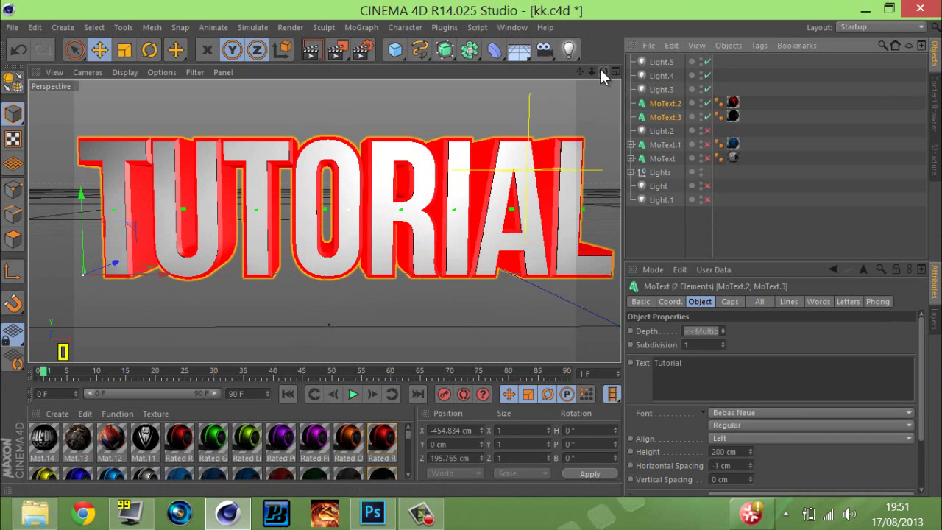
# Reframe the view around the TUTORIAL text and select the Acrez Blue material.
pyautogui.moveTo(580, 71); pyautogui.dragTo(469, 249)
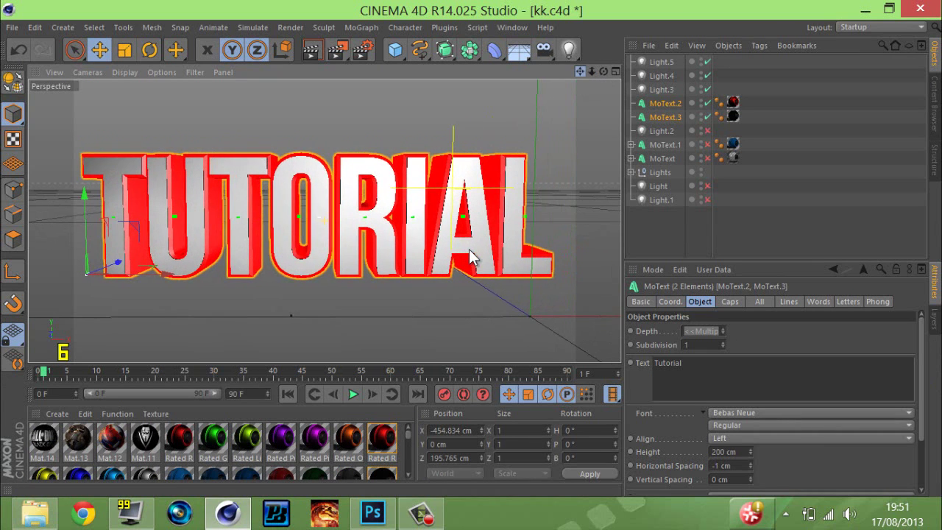
pyautogui.scroll(-2, 412, 437)
pyautogui.scroll(1, 412, 438)
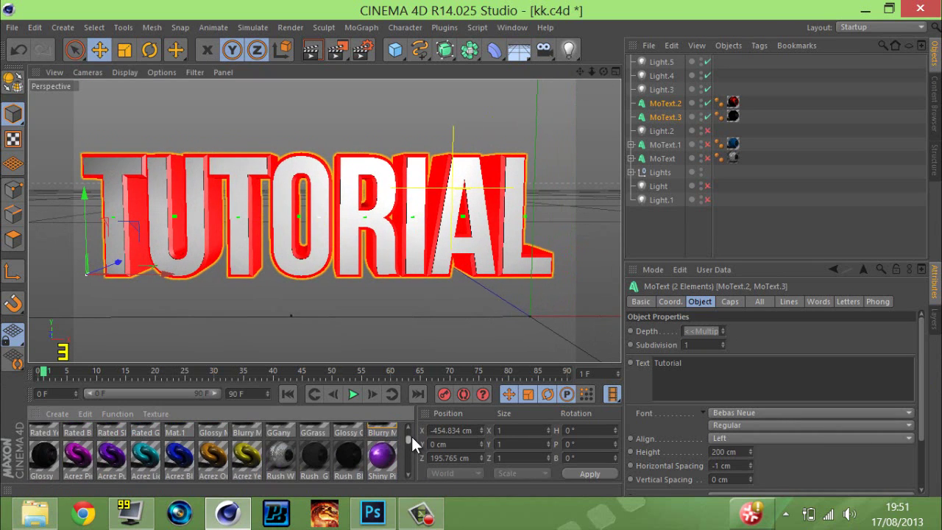
pyautogui.click(178, 456)
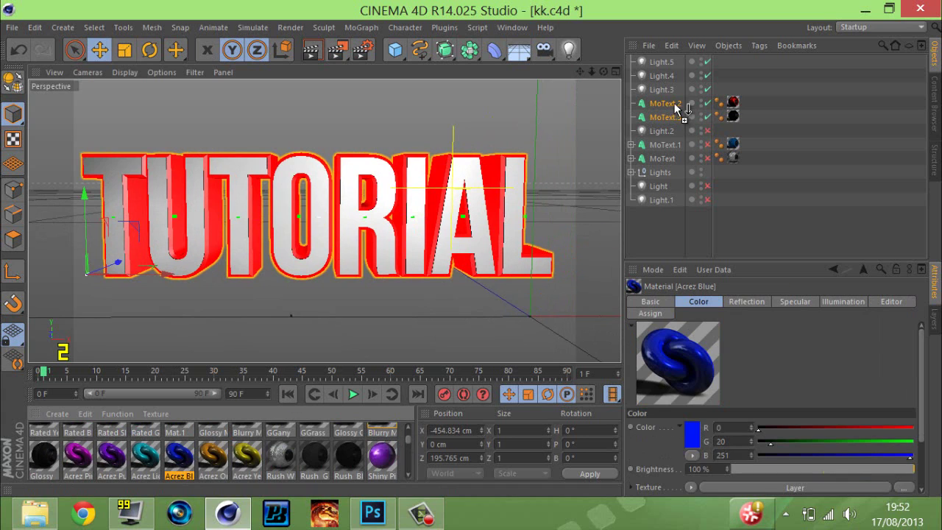
# Apply Acrez Blue to MoText.2 and enable the Light and Light.1 lamps.
pyautogui.moveTo(665, 101); pyautogui.dragTo(665, 102)
pyautogui.click(707, 186)
pyautogui.click(706, 200)
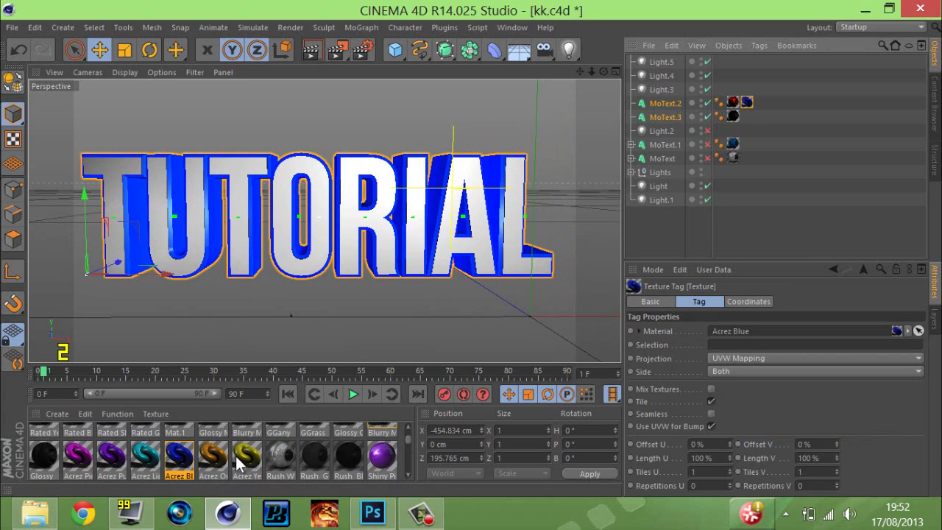
# Reframe the camera on the TUTORIAL text and render it to the Picture Viewer.
pyautogui.scroll(-3, 238, 465)
pyautogui.scroll(3, 238, 465)
pyautogui.scroll(3, 277, 277)
pyautogui.scroll(-5, 278, 276)
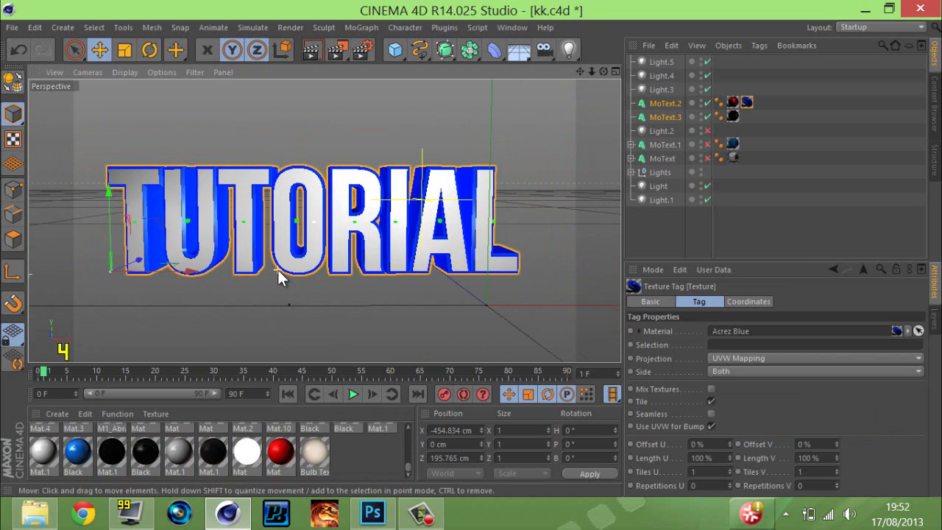
pyautogui.scroll(2, 278, 277)
pyautogui.moveTo(587, 76); pyautogui.dragTo(475, 259)
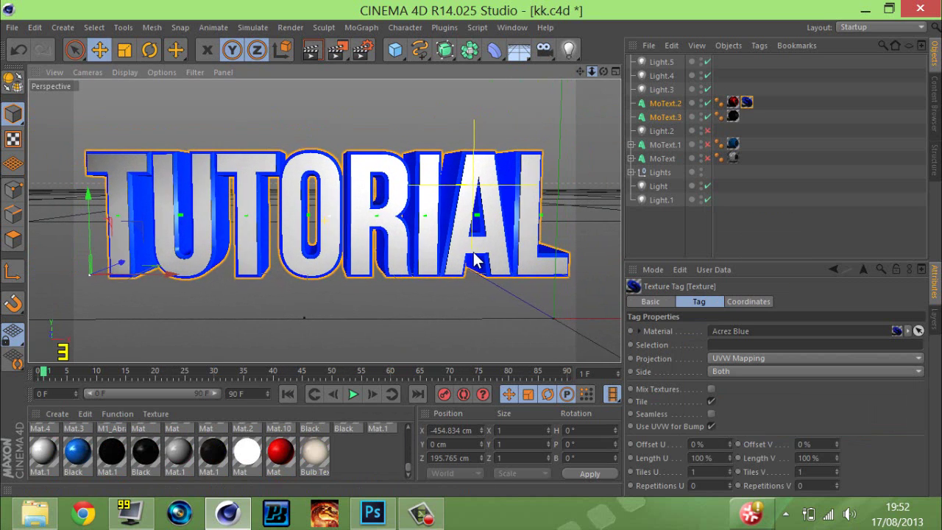
pyautogui.click(337, 49)
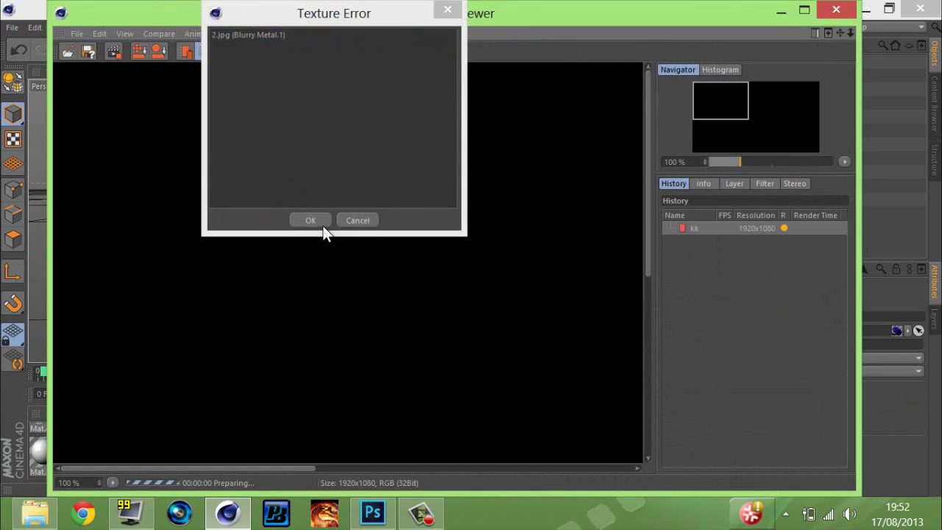
# Dismiss the 2.jpg texture error, close the viewer, and review PNG save, GI and AO settings.
pyautogui.click(322, 222)
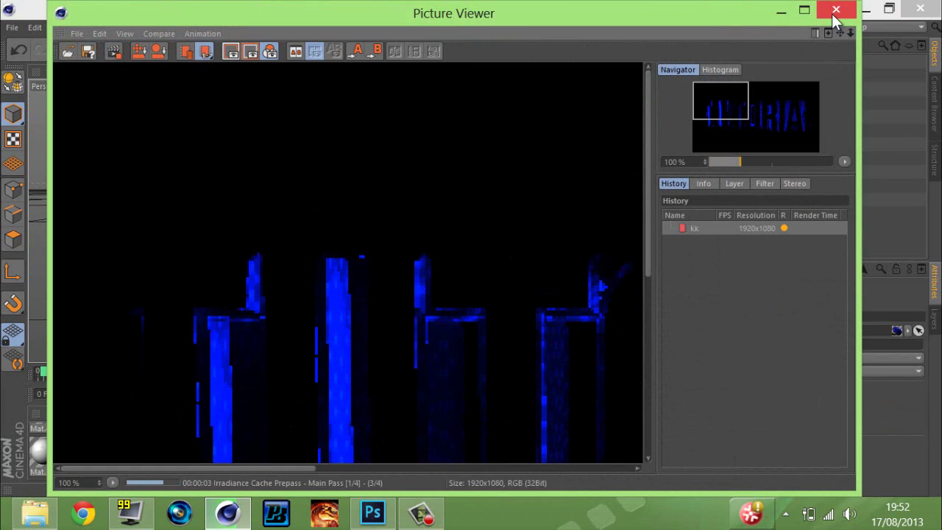
pyautogui.click(834, 11)
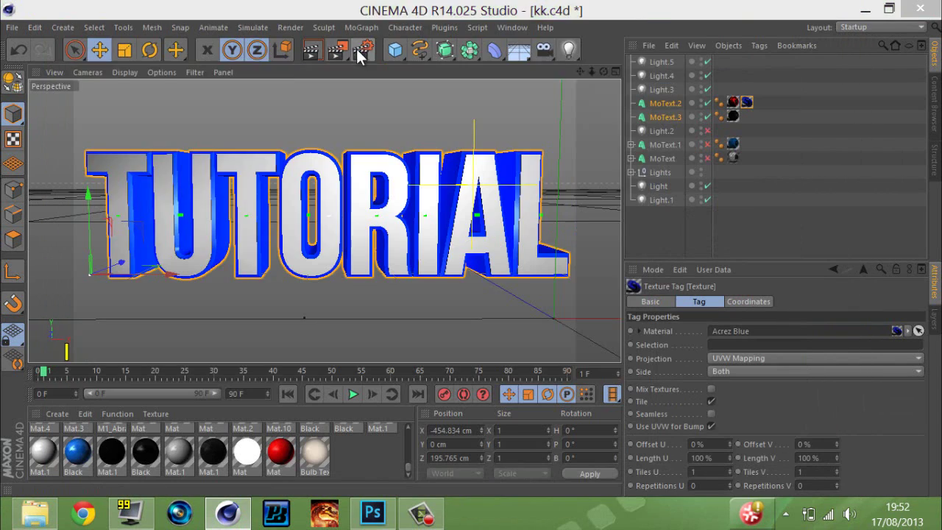
pyautogui.click(358, 52)
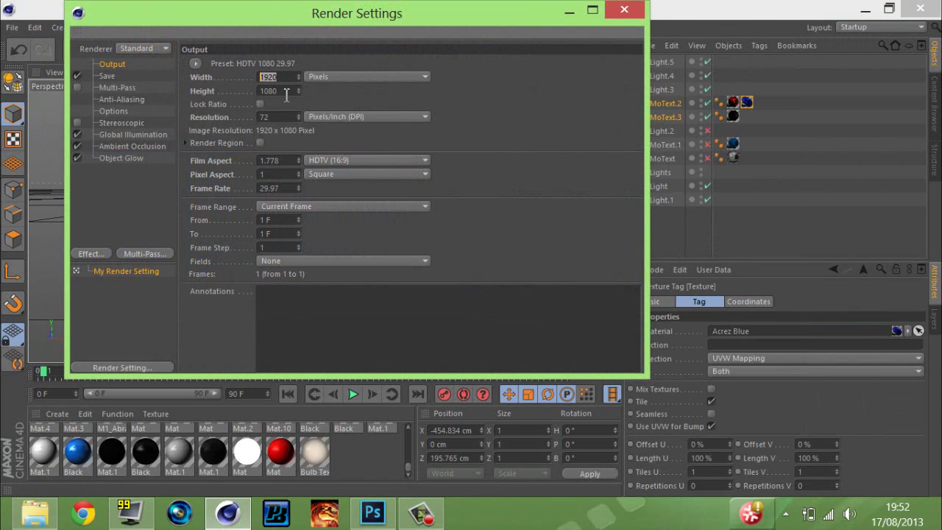
pyautogui.click(135, 75)
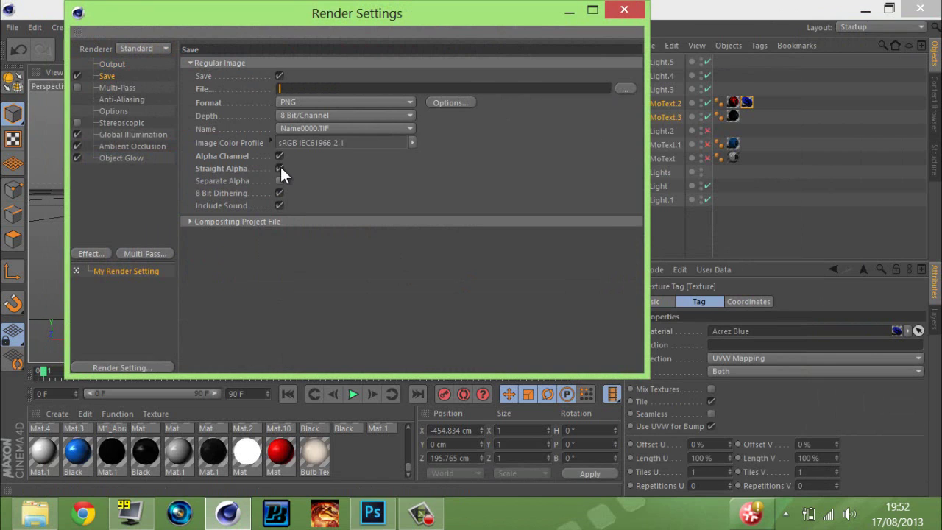
pyautogui.click(103, 145)
pyautogui.click(103, 136)
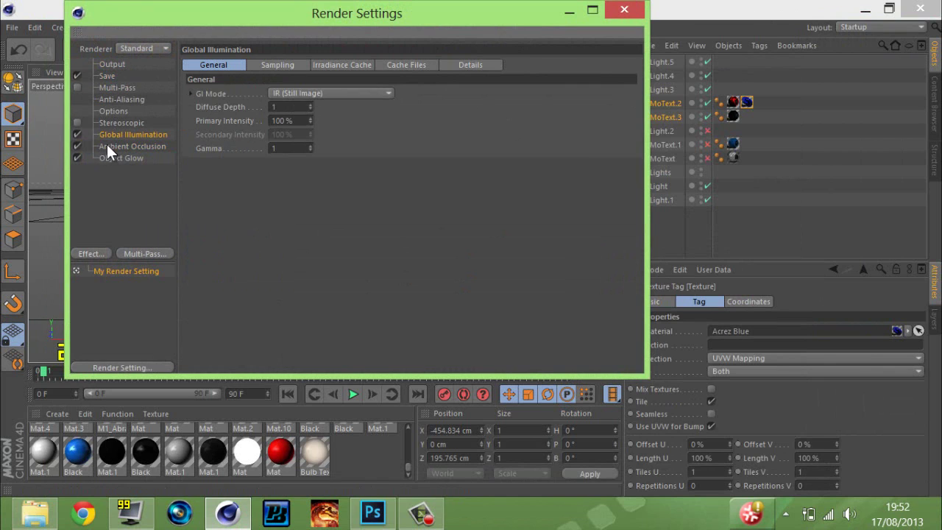
pyautogui.click(119, 146)
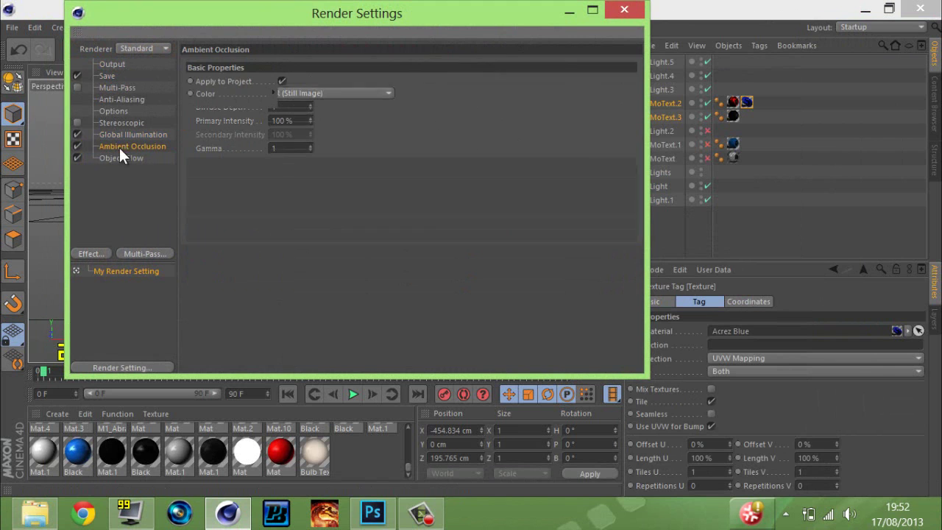
pyautogui.click(623, 10)
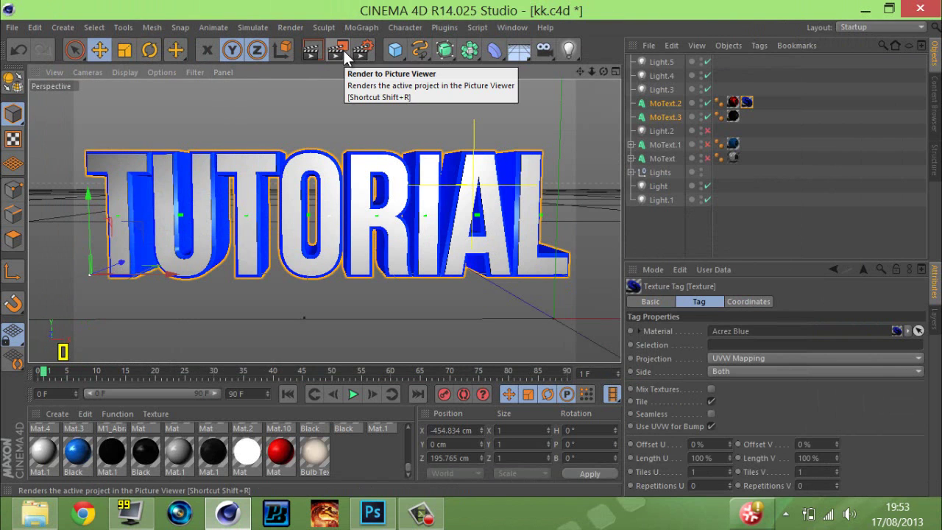
# Render the TUTORIAL scene at 1920×1080, dismiss the texture error, and switch back to Photoshop.
pyautogui.click(343, 48)
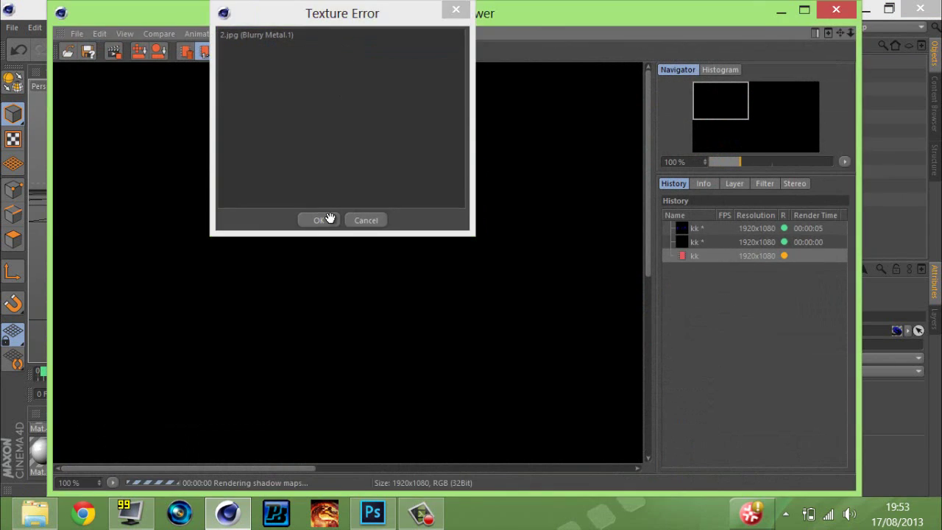
pyautogui.click(326, 216)
pyautogui.moveTo(568, 211); pyautogui.dragTo(326, 194)
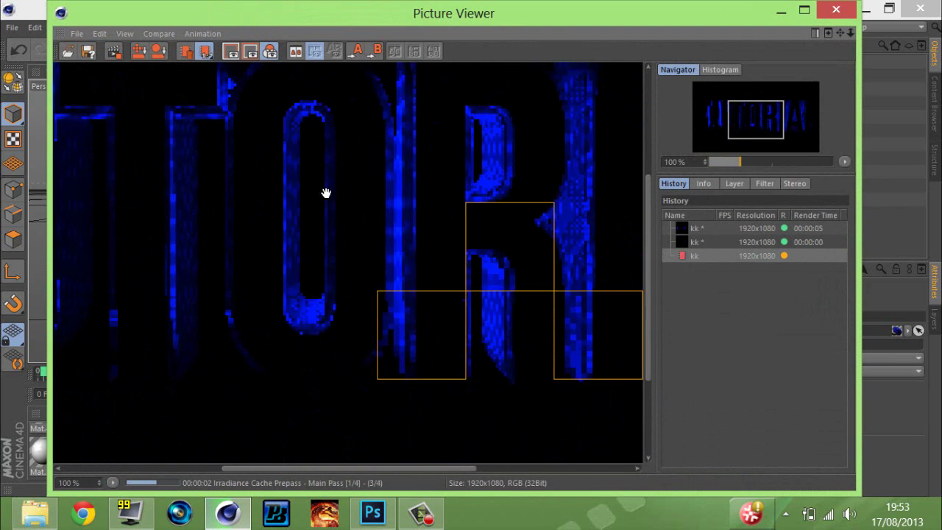
pyautogui.moveTo(404, 268); pyautogui.dragTo(488, 248)
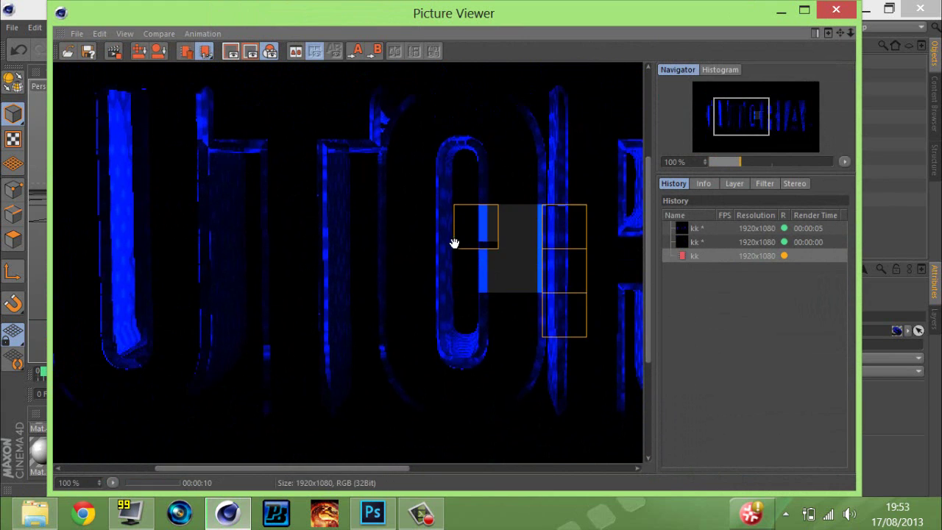
pyautogui.click(373, 508)
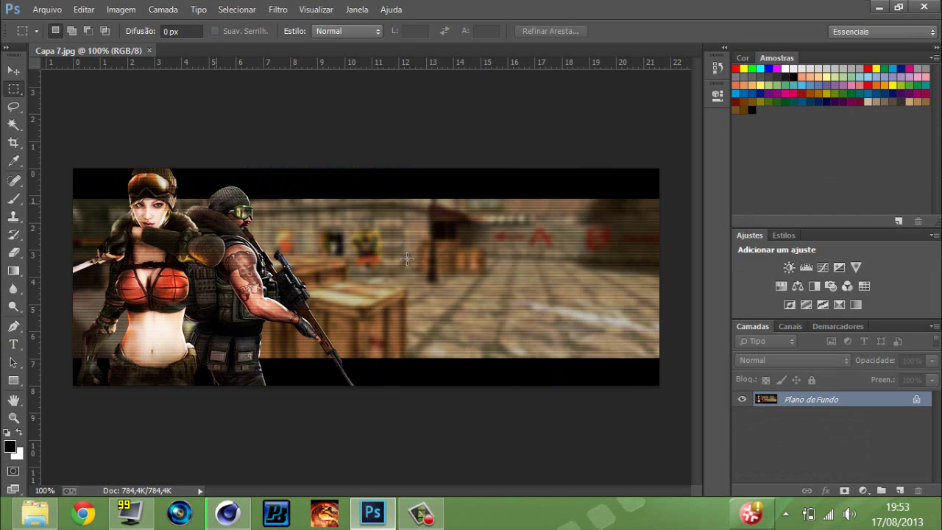
# Browse back to the Photoshop folder, then minimize Photoshop, Cinema 4D and the folder window.
pyautogui.click(46, 517)
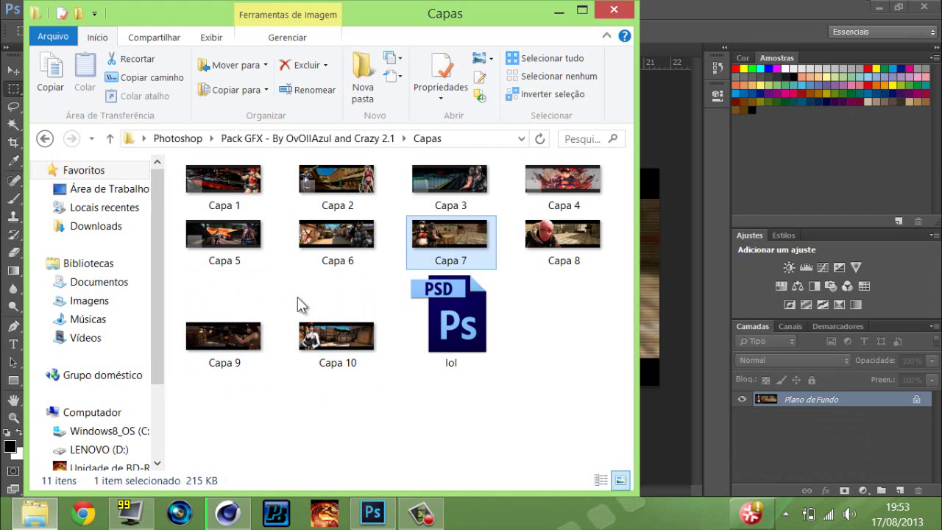
pyautogui.click(44, 139)
pyautogui.click(44, 140)
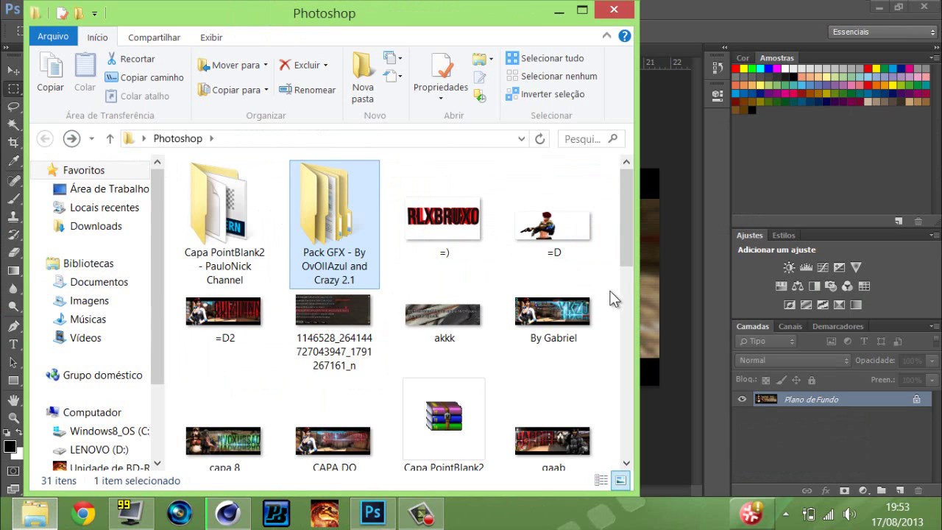
pyautogui.moveTo(625, 240); pyautogui.dragTo(640, 413)
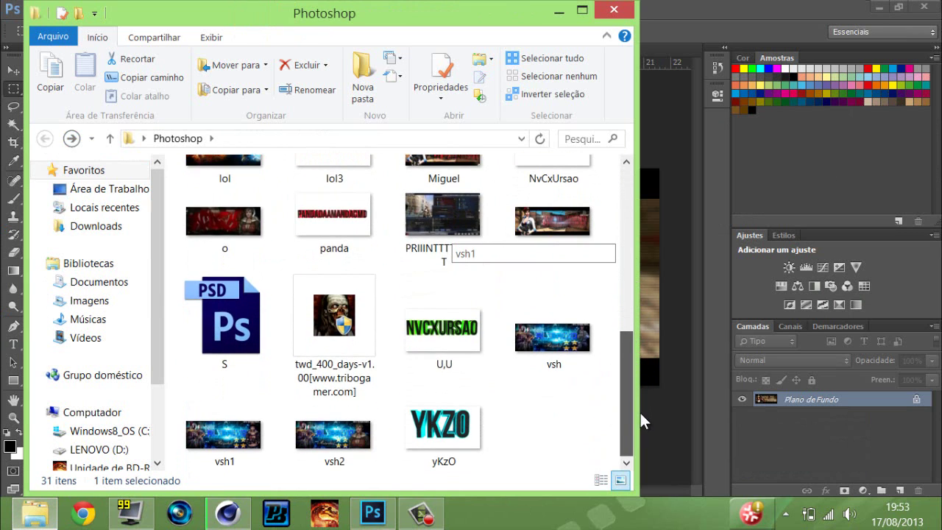
pyautogui.moveTo(617, 378); pyautogui.dragTo(613, 315)
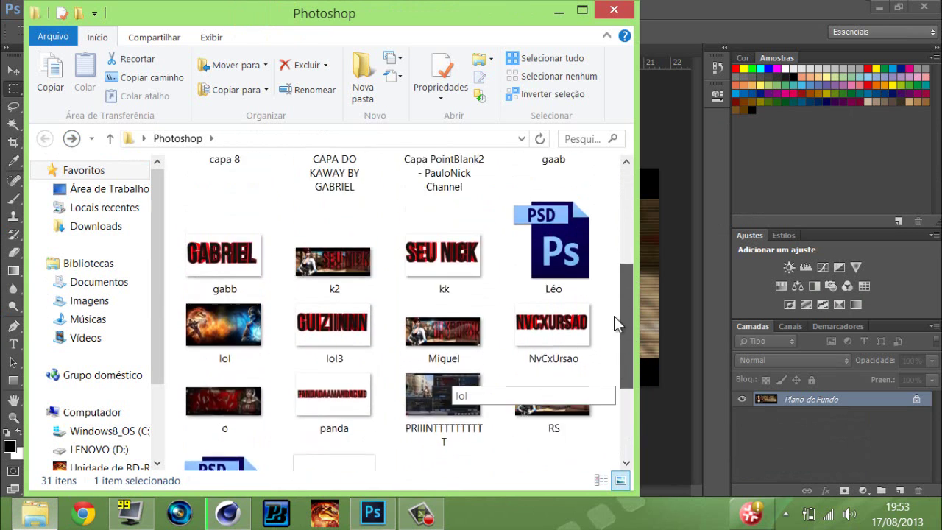
pyautogui.click(878, 7)
pyautogui.click(867, 9)
pyautogui.click(558, 11)
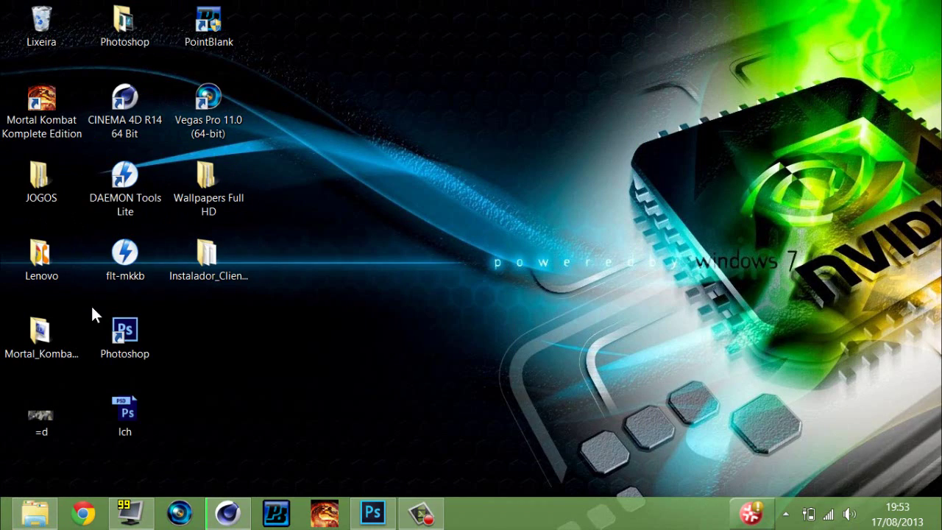
# Open Lenovo › Imagens De Edição from the desktop, then return to the Cinema 4D render.
pyautogui.doubleClick(128, 43)
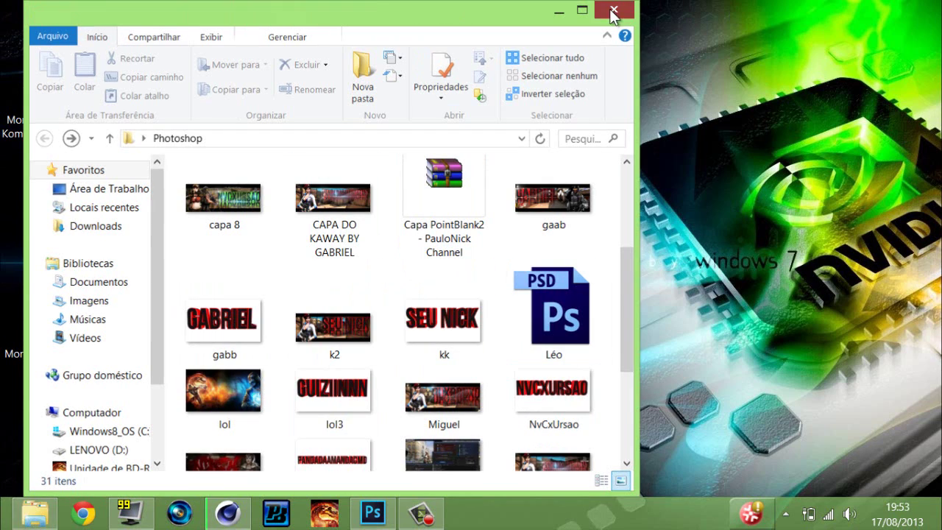
pyautogui.click(614, 9)
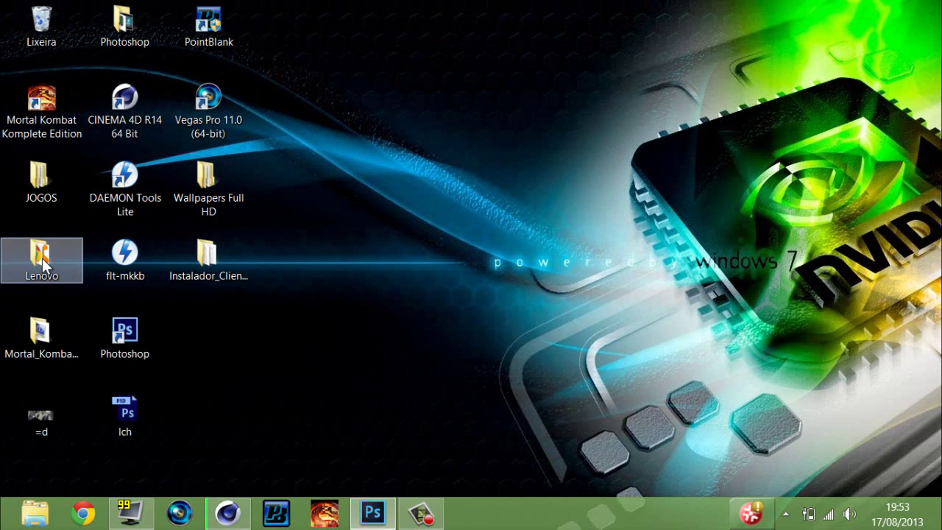
pyautogui.doubleClick(42, 258)
pyautogui.scroll(-2, 618, 331)
pyautogui.scroll(-4, 624, 372)
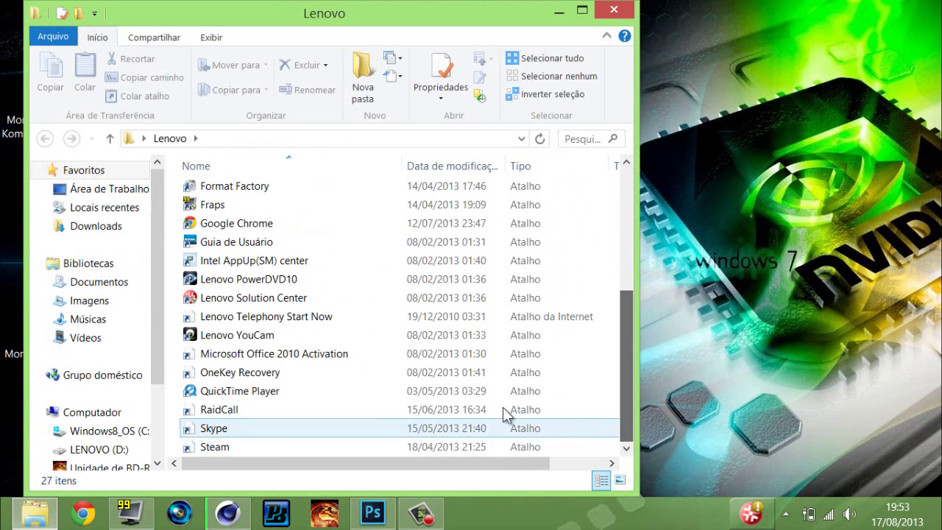
pyautogui.moveTo(623, 389); pyautogui.dragTo(605, 236)
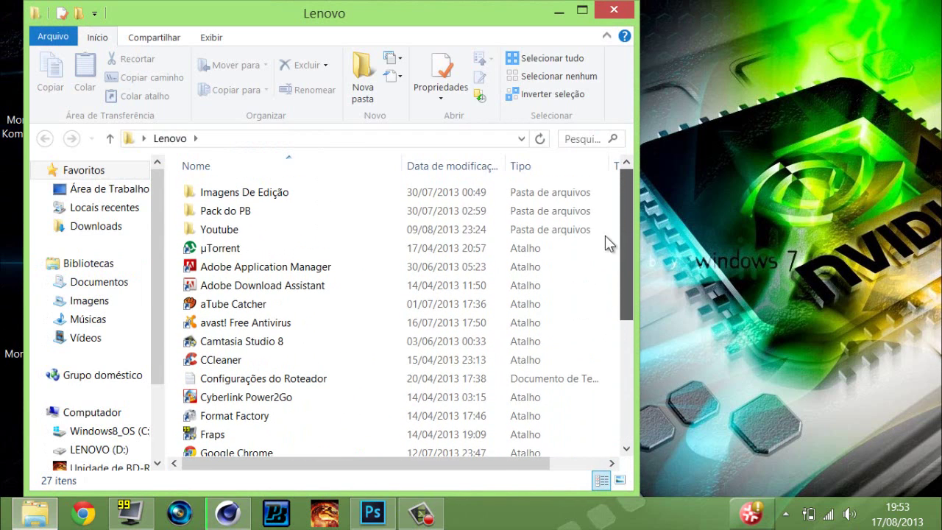
pyautogui.click(508, 230)
pyautogui.doubleClick(441, 192)
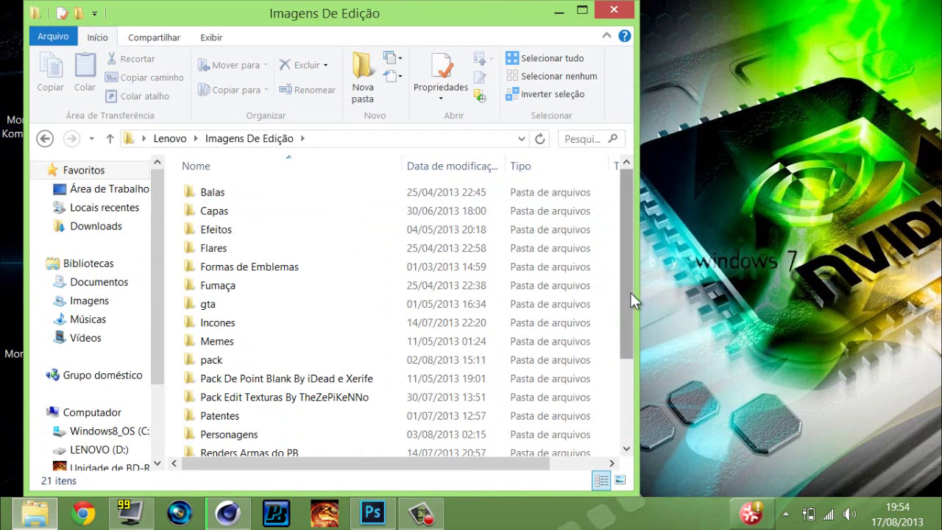
pyautogui.scroll(-3, 631, 292)
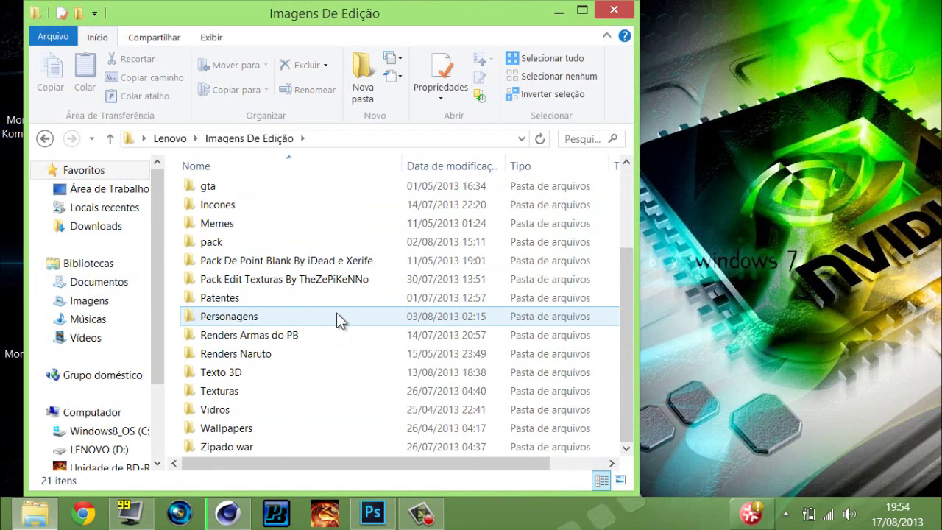
pyautogui.click(237, 522)
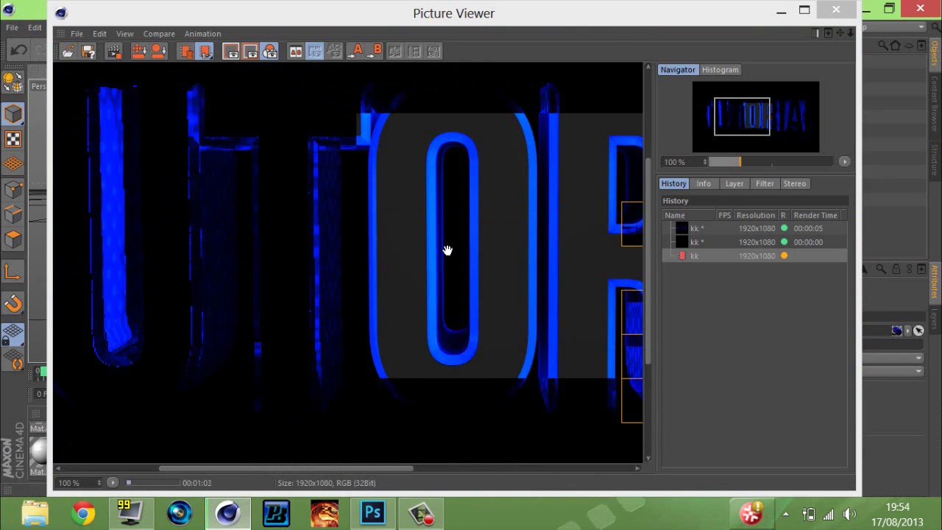
# Maximize the Capa 7 Photoshop window, then hide it and pan the TUTORIAL render.
pyautogui.scroll(-2, 446, 250)
pyautogui.click(364, 518)
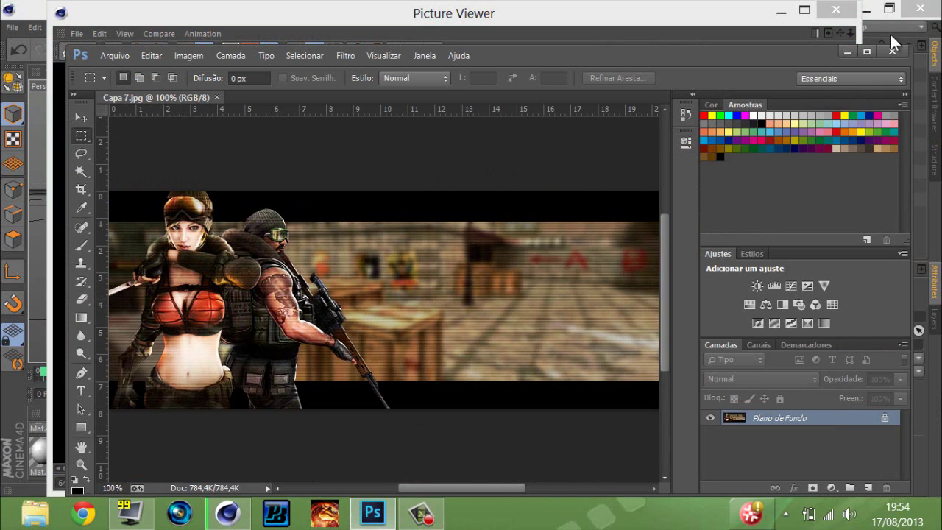
pyautogui.click(865, 52)
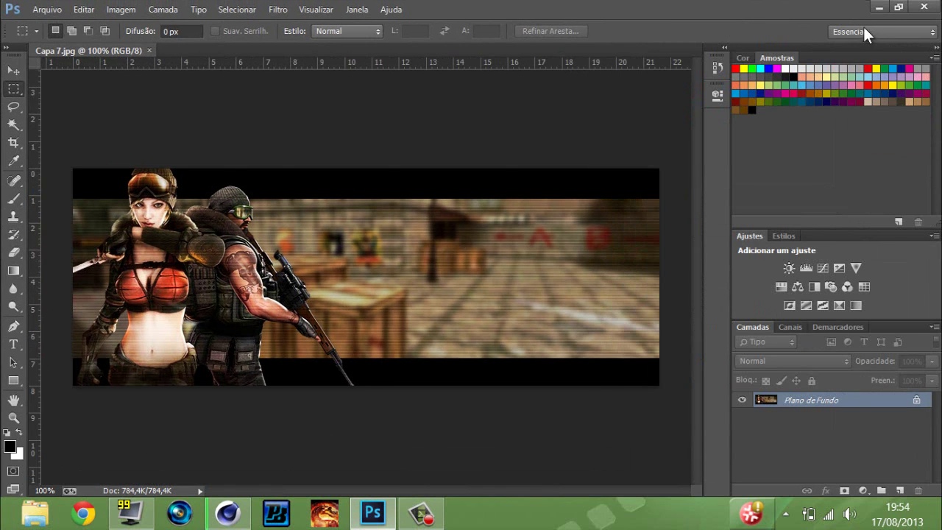
pyautogui.click(879, 7)
pyautogui.moveTo(533, 258); pyautogui.dragTo(383, 393)
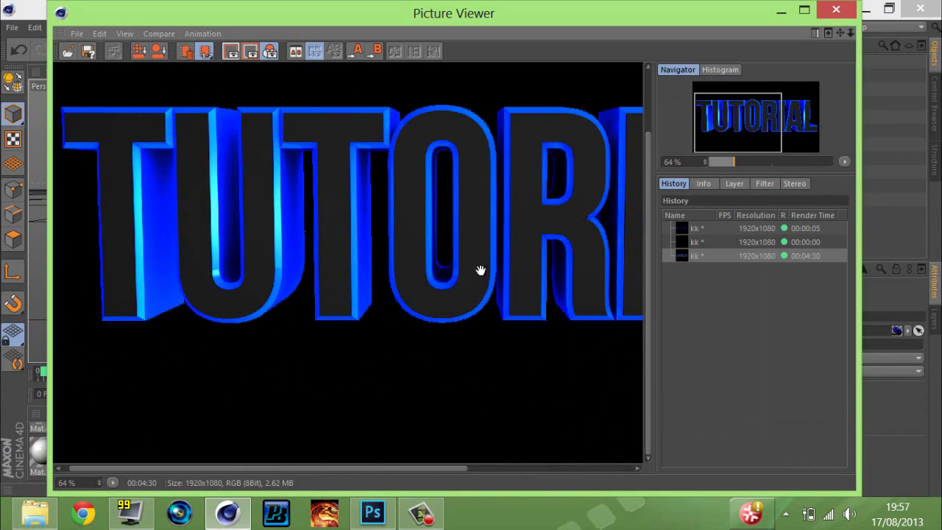
pyautogui.moveTo(480, 270); pyautogui.dragTo(453, 269)
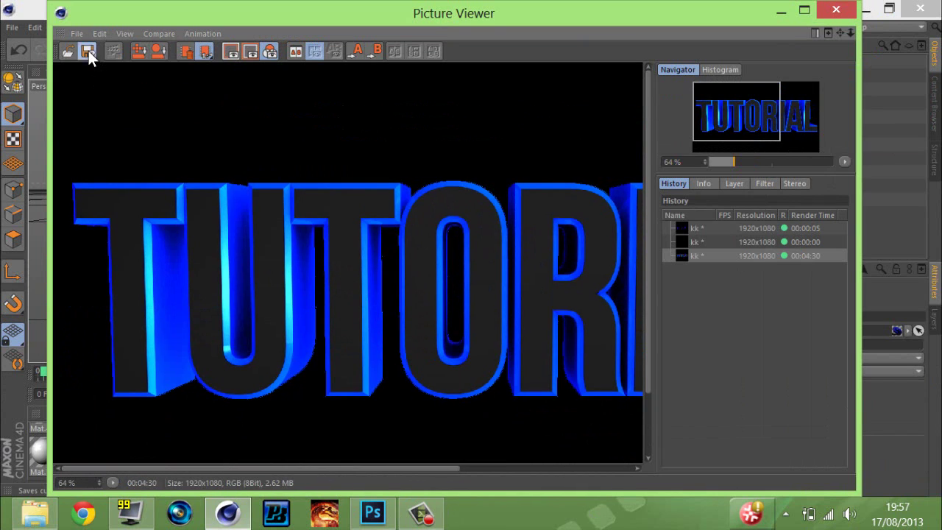
# Save the render as PNG with alpha channel named 'Tutorial' and close the Picture Viewer.
pyautogui.click(88, 51)
pyautogui.click(88, 50)
pyautogui.click(76, 50)
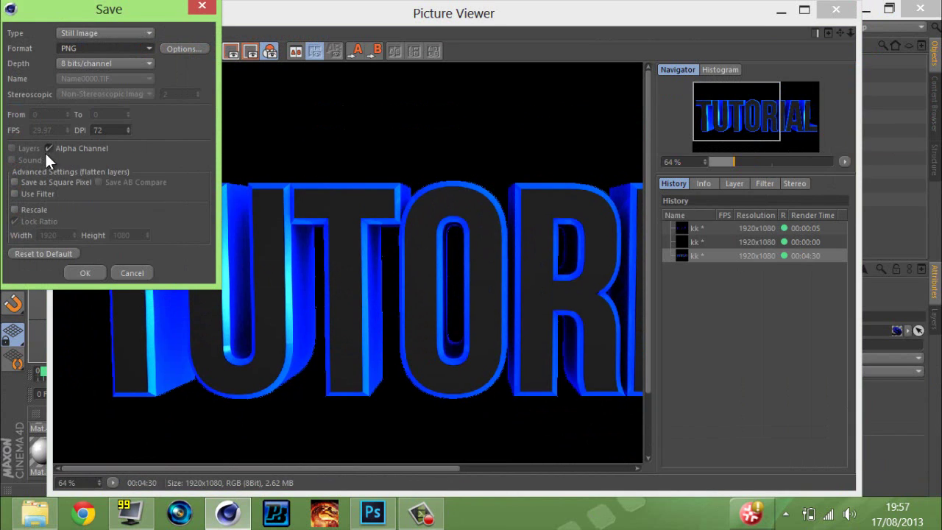
pyautogui.click(97, 271)
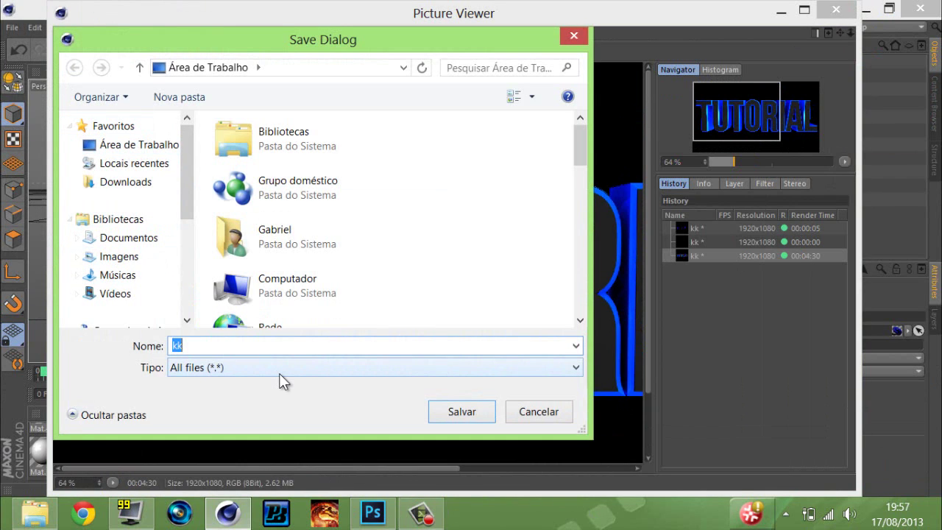
pyautogui.write('Tutorial')
pyautogui.press('Return')
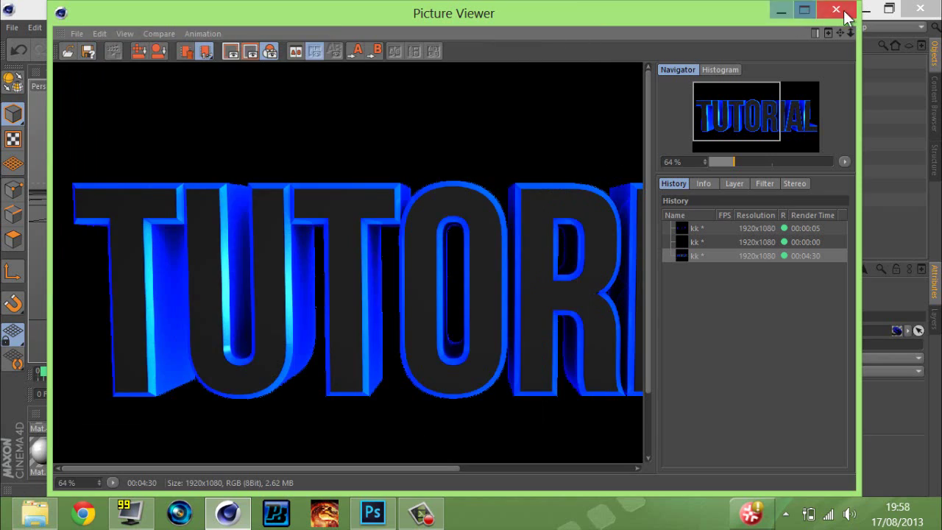
pyautogui.click(844, 11)
pyautogui.click(865, 7)
# Place the desktop Tutorial file onto Capa 7, moved right and up and narrowed.
pyautogui.click(581, 10)
pyautogui.click(195, 330)
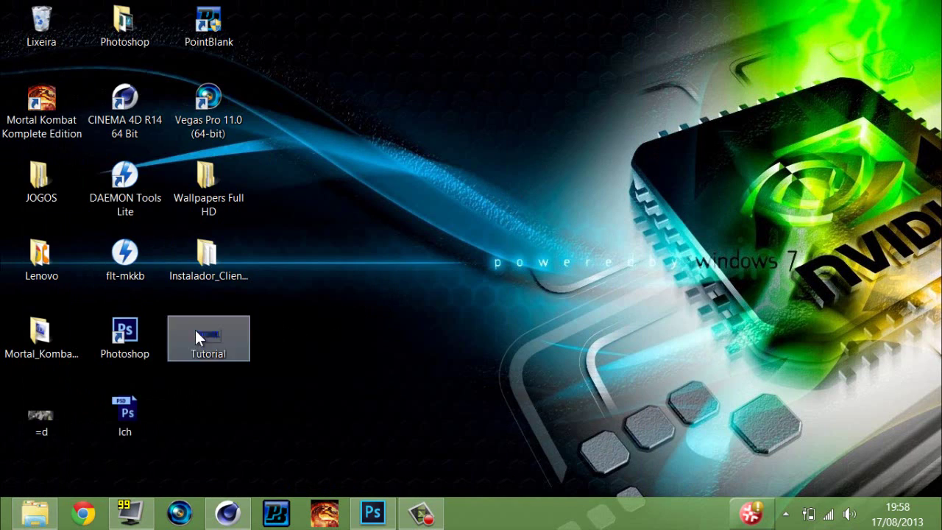
pyautogui.moveTo(358, 404); pyautogui.dragTo(317, 371)
pyautogui.moveTo(291, 338); pyautogui.dragTo(306, 270)
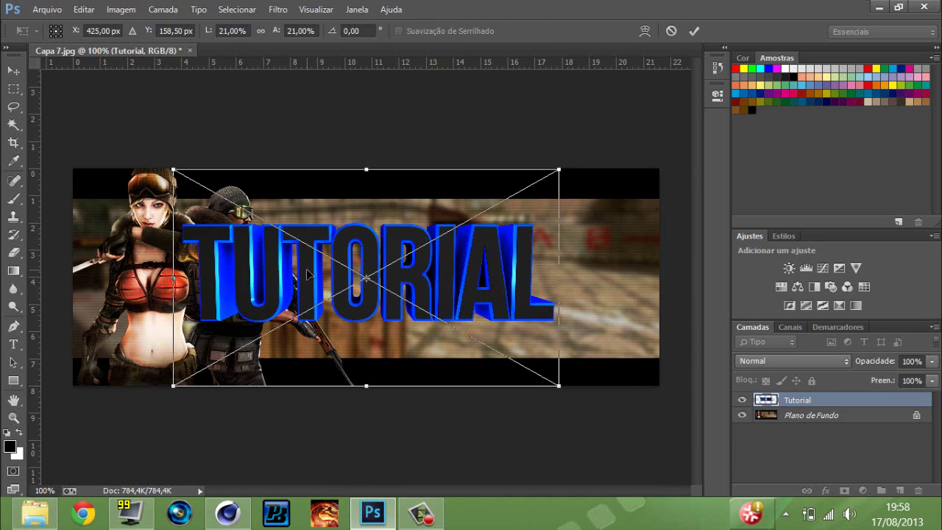
pyautogui.moveTo(351, 325); pyautogui.dragTo(451, 304)
pyautogui.moveTo(273, 363); pyautogui.dragTo(388, 360)
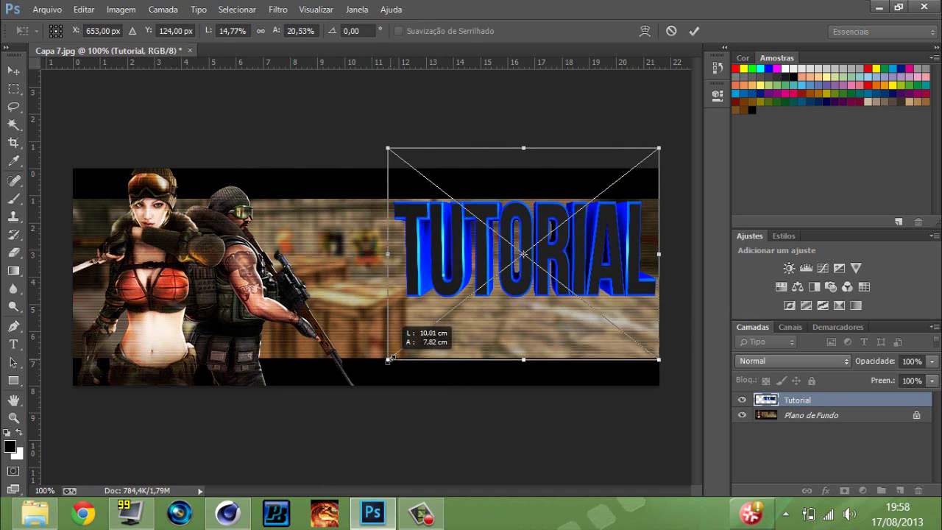
pyautogui.press('Return')
# Resize the TUTORIAL layer with Free Transform and nudge it slightly down and left.
pyautogui.press('t')
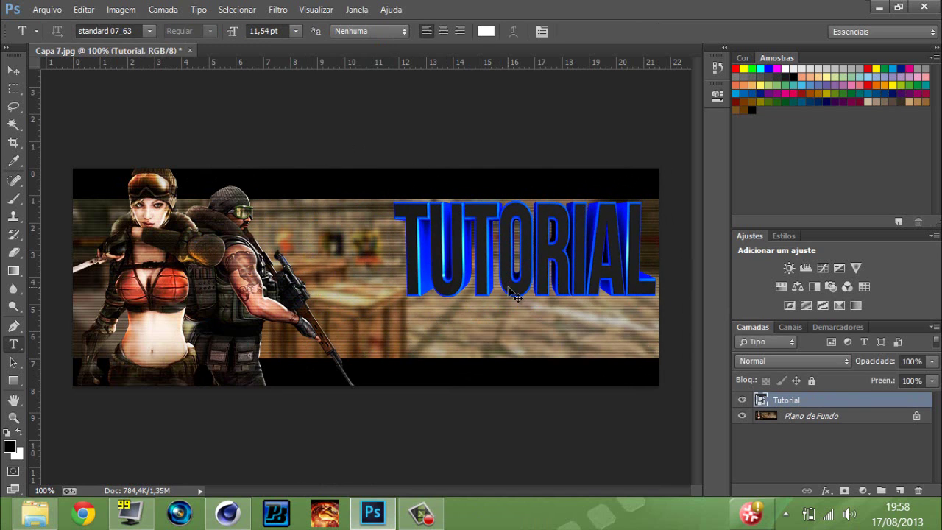
pyautogui.hotkey('ctrl', 't')
pyautogui.moveTo(385, 358); pyautogui.dragTo(384, 330)
pyautogui.press('Return')
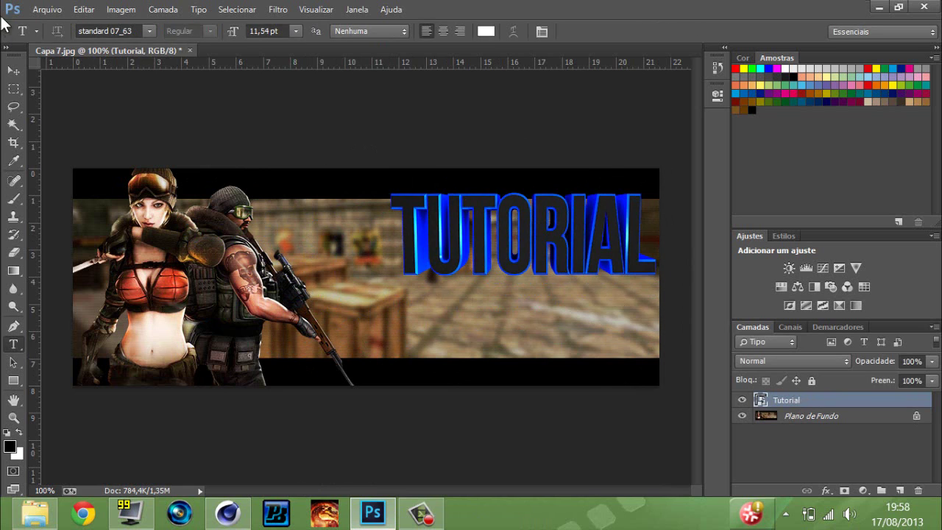
pyautogui.click(13, 70)
pyautogui.moveTo(575, 245); pyautogui.dragTo(577, 254)
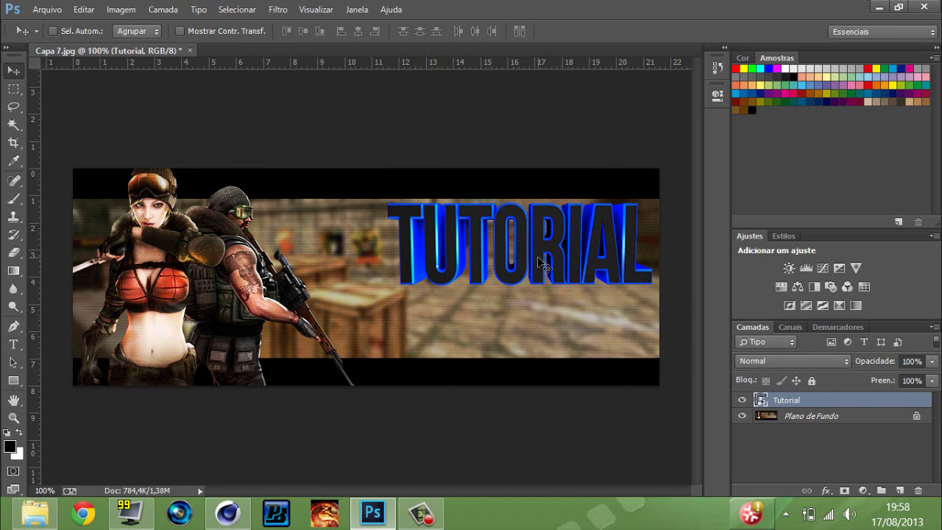
pyautogui.hotkey('ctrl', 't')
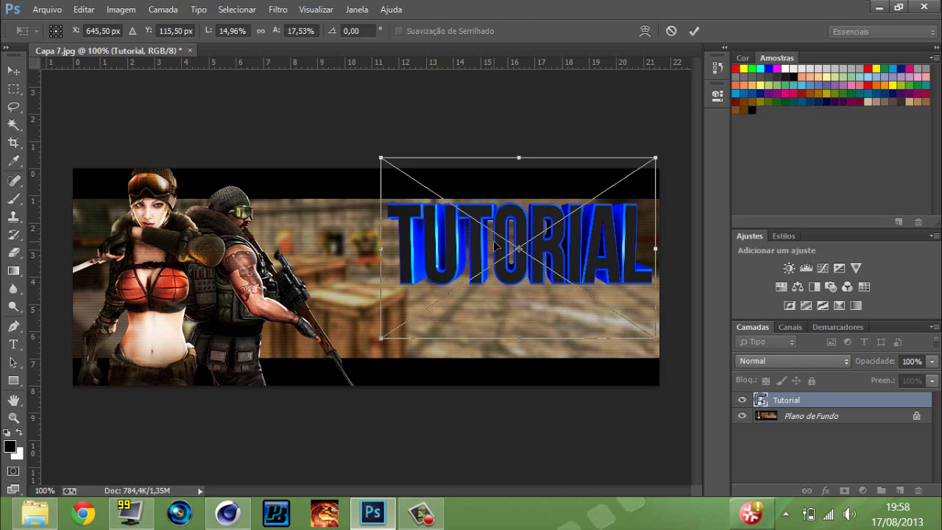
pyautogui.moveTo(538, 260)
pyautogui.mouseDown()
pyautogui.moveTo(479, 259)
pyautogui.moveTo(551, 250)
pyautogui.moveTo(531, 259)
pyautogui.mouseUp()
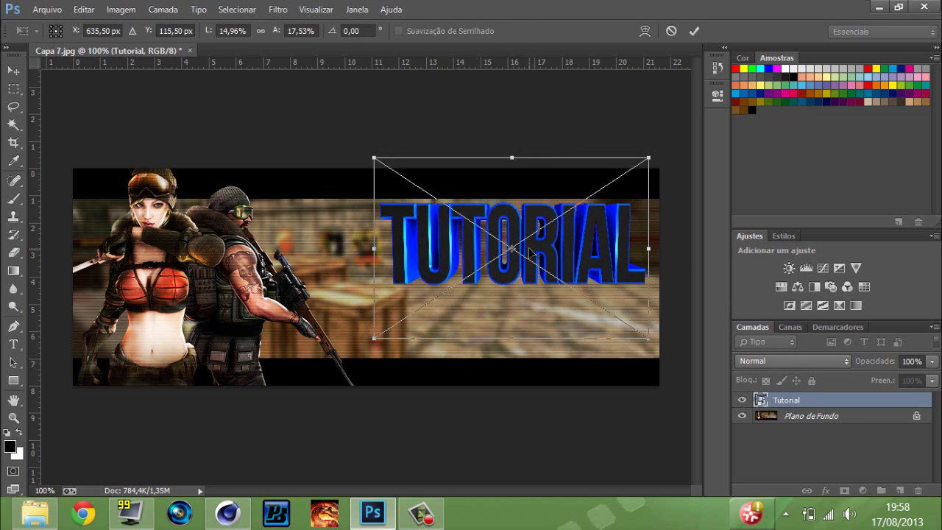
pyautogui.press('Return')
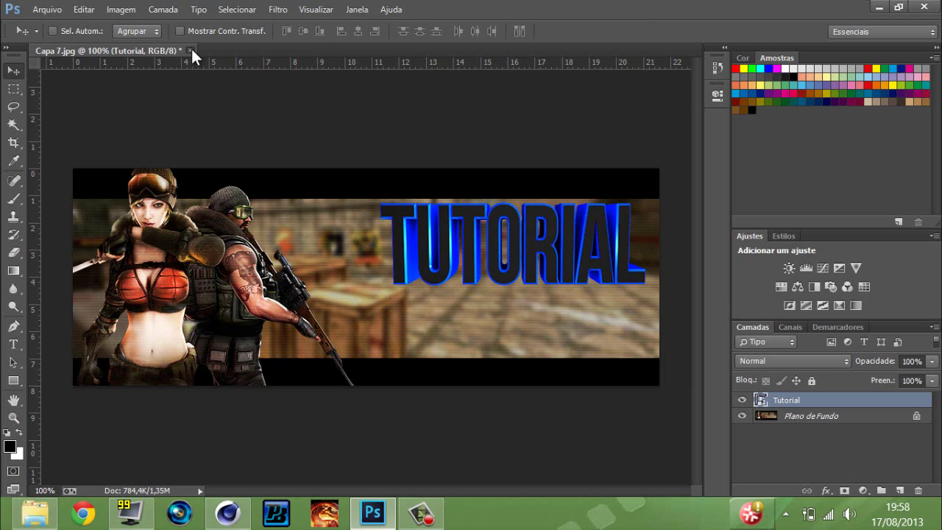
# Close Capa 7 without saving and open Capa 10.jpg from Pack GFX › Capas.
pyautogui.click(190, 50)
pyautogui.click(471, 204)
pyautogui.click(35, 513)
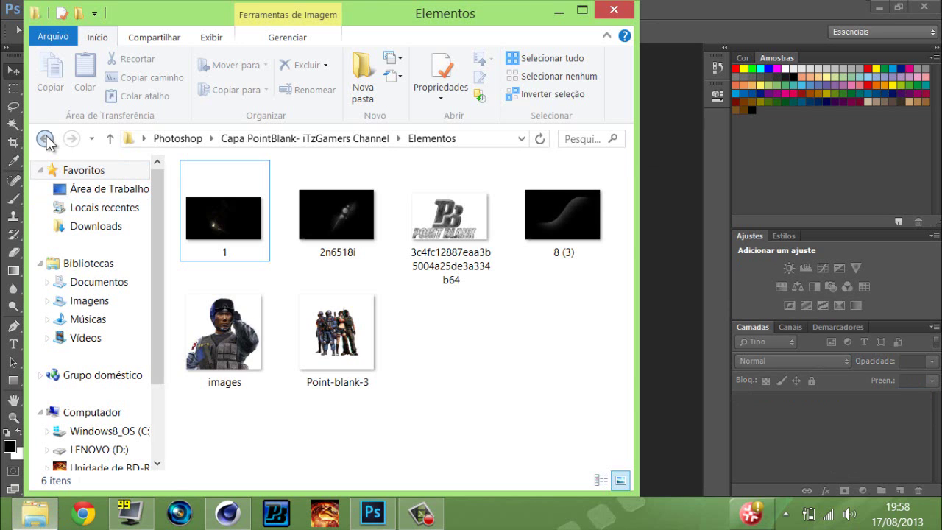
pyautogui.click(45, 138)
pyautogui.doubleClick(337, 200)
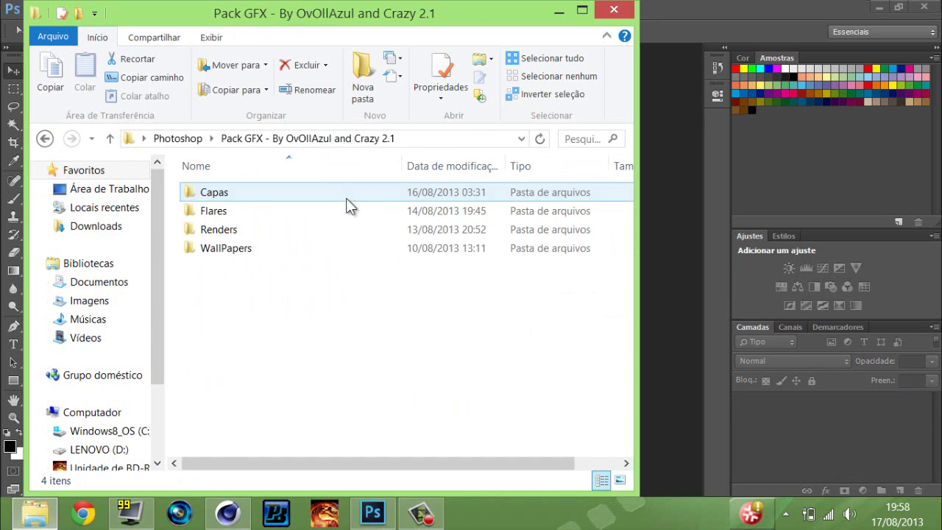
pyautogui.doubleClick(218, 196)
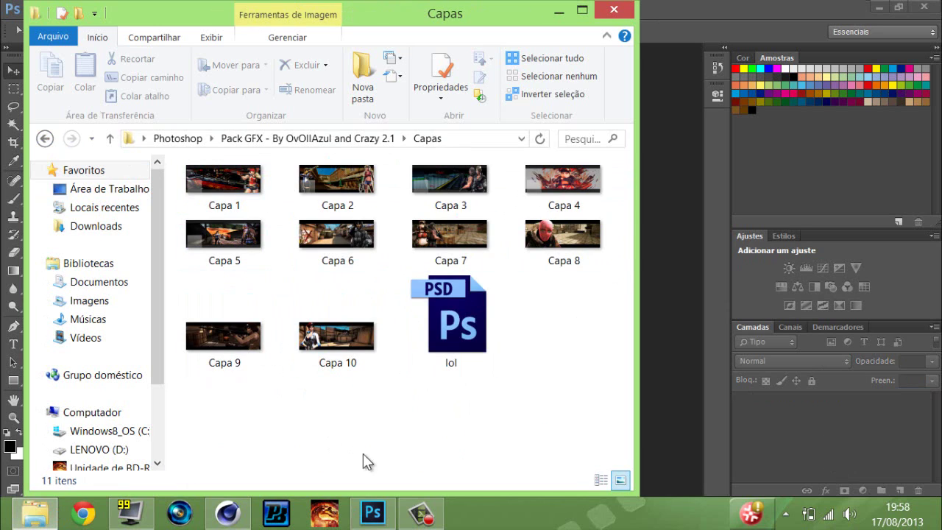
pyautogui.moveTo(336, 337); pyautogui.dragTo(665, 326)
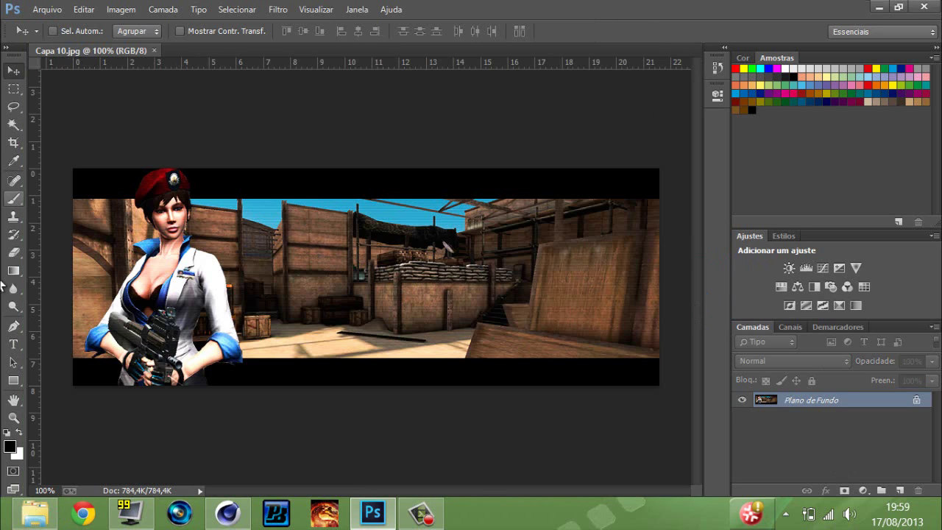
# Place the Tutorial render onto Capa 10, shrink it, and nudge it down and left.
pyautogui.click(878, 7)
pyautogui.click(578, 9)
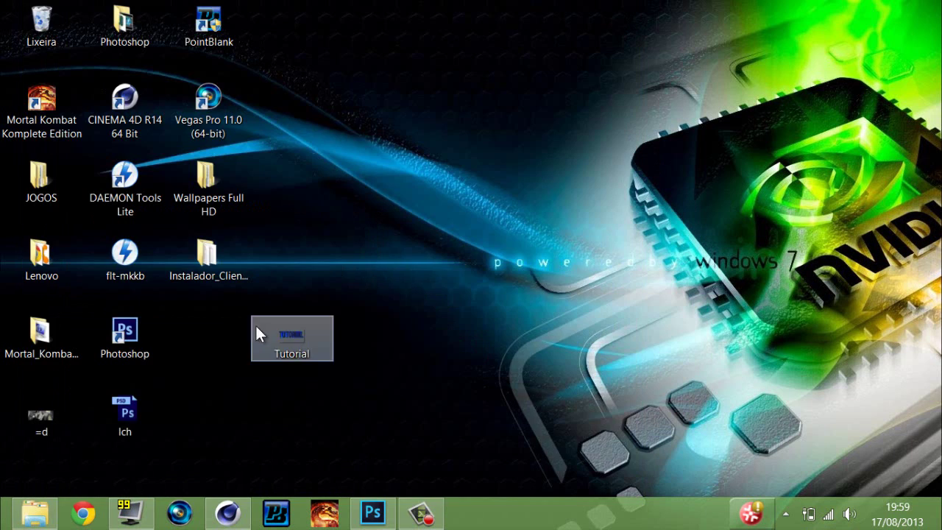
pyautogui.moveTo(256, 329); pyautogui.dragTo(504, 273)
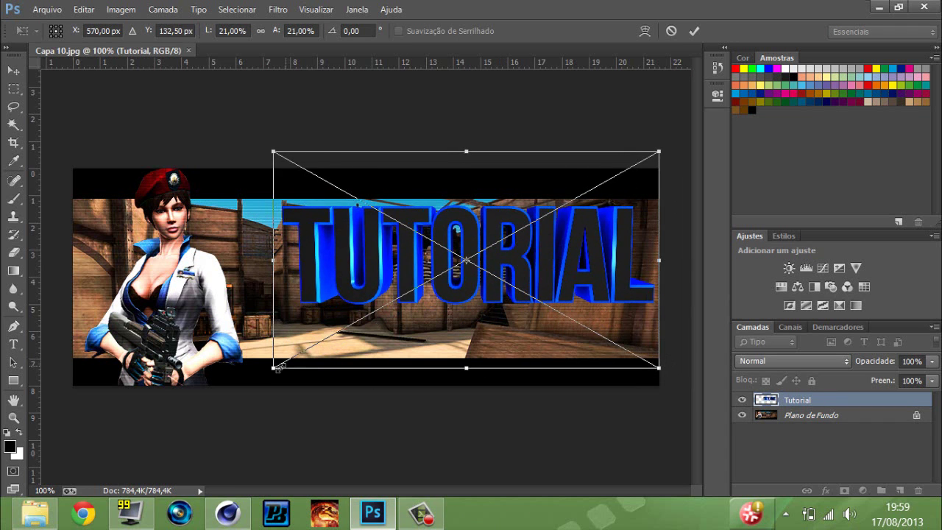
pyautogui.moveTo(273, 377); pyautogui.dragTo(398, 312)
pyautogui.press('Return')
pyautogui.hotkey('ctrl', 't')
pyautogui.press('Return')
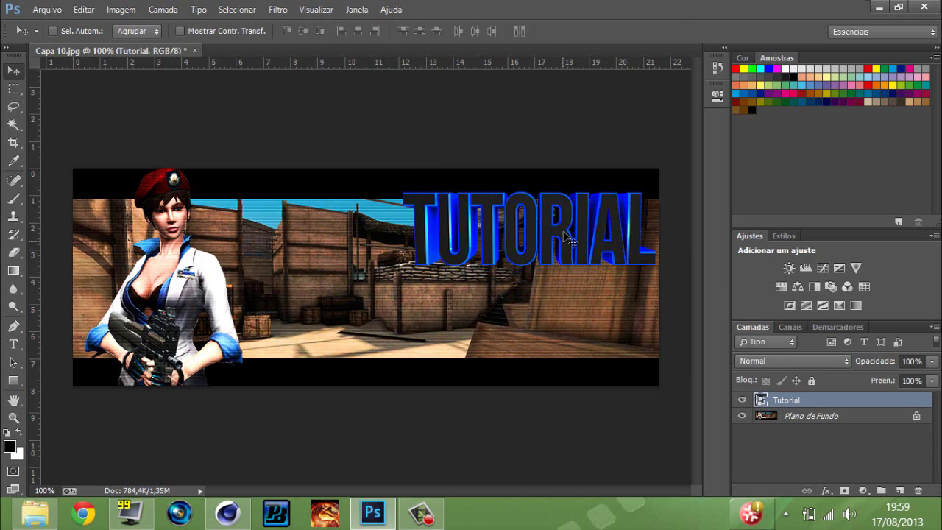
pyautogui.moveTo(563, 231); pyautogui.dragTo(557, 244)
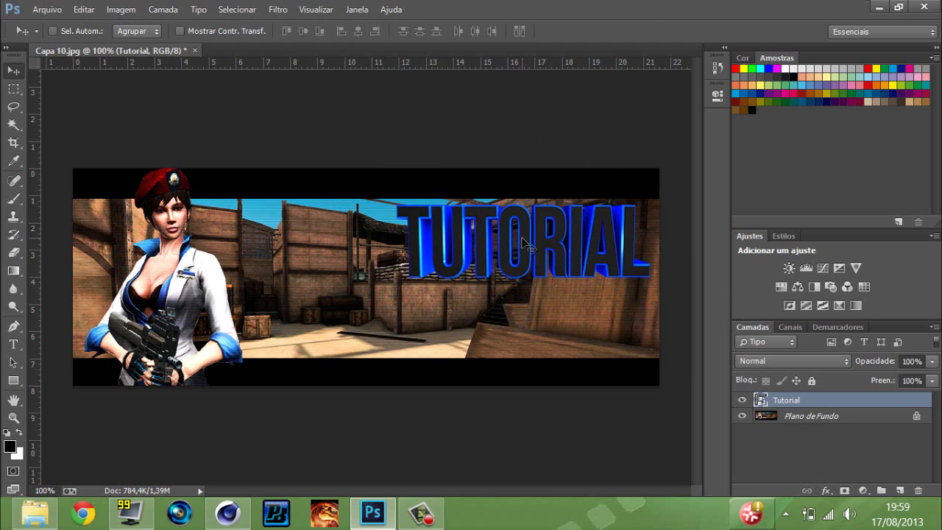
# Place a shrunken Point Blank logo from the Elementos folder top-right, then nudge TUTORIAL lower.
pyautogui.click(35, 513)
pyautogui.click(221, 353)
pyautogui.click(53, 137)
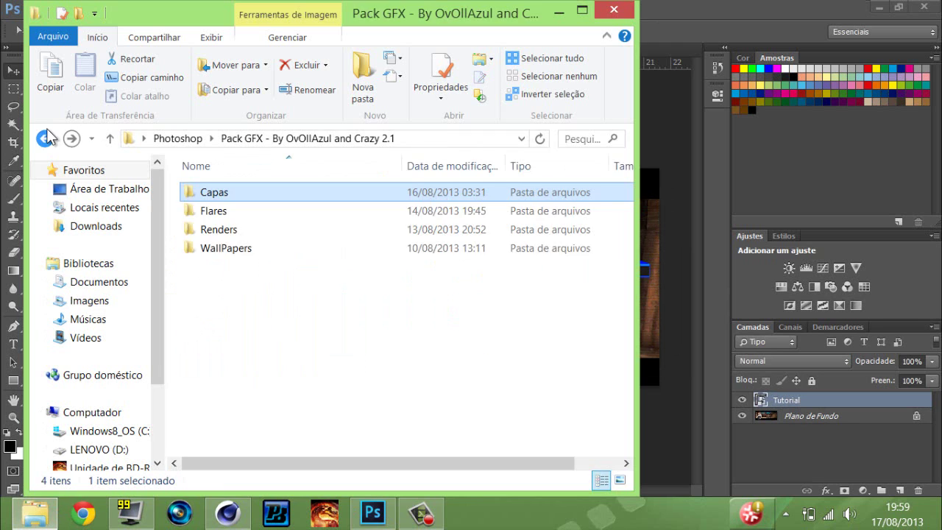
pyautogui.click(50, 138)
pyautogui.doubleClick(231, 208)
pyautogui.doubleClick(203, 194)
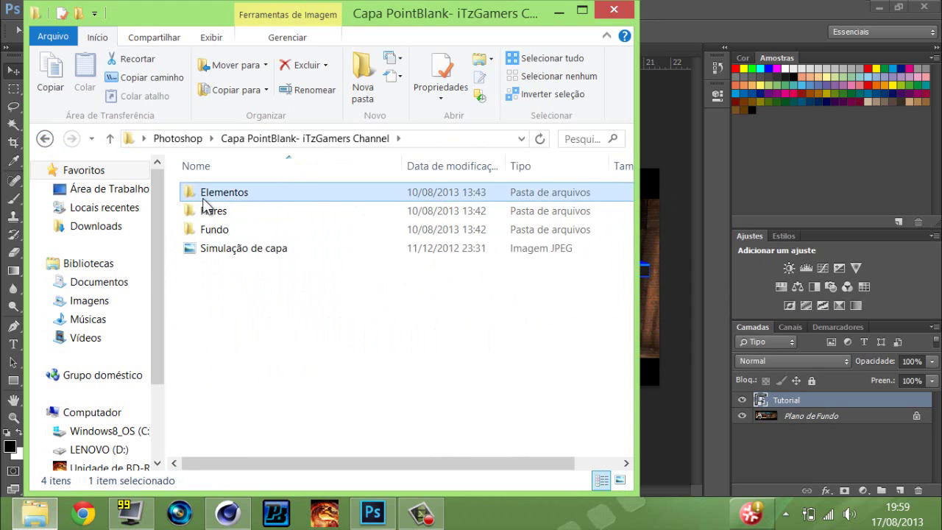
pyautogui.moveTo(471, 202); pyautogui.dragTo(654, 258)
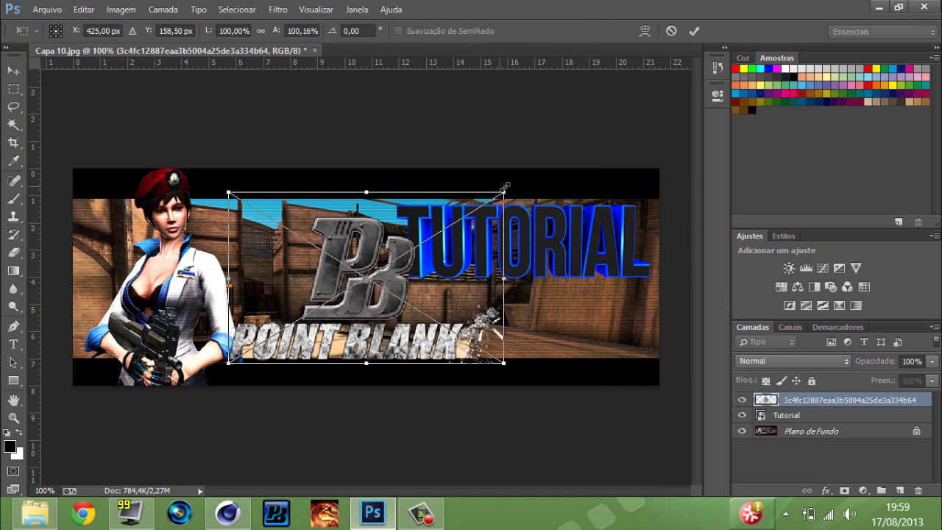
pyautogui.moveTo(505, 187); pyautogui.dragTo(642, 223)
pyautogui.press('Return')
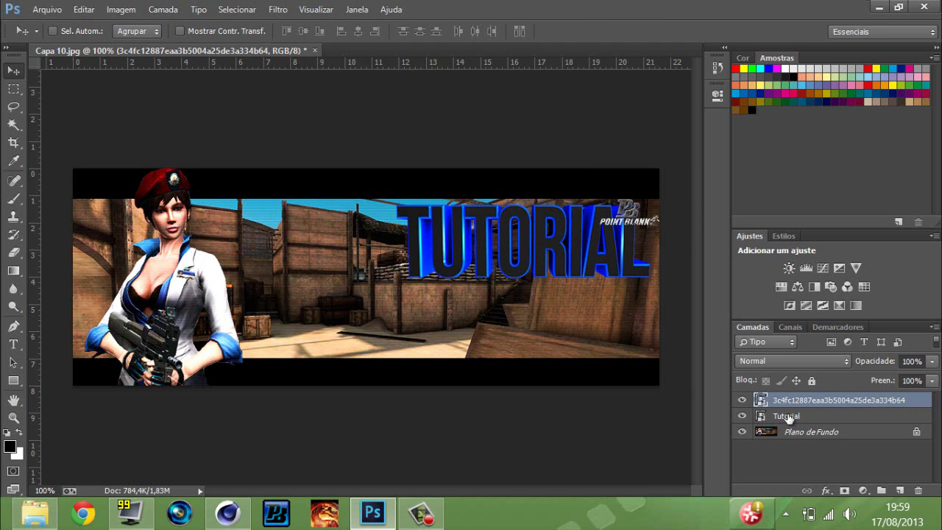
pyautogui.click(786, 416)
pyautogui.press('Down')
pyautogui.press('Down')
pyautogui.press('Down')
pyautogui.press('Down')
pyautogui.press('Down')
pyautogui.press('Down')
pyautogui.press('Down')
pyautogui.press('Down')
pyautogui.press('Down')
pyautogui.press('Down')
pyautogui.press('Down')
pyautogui.press('Down')
pyautogui.press('Down')
pyautogui.press('Down')
pyautogui.press('Down')
pyautogui.press('Down')
pyautogui.press('Down')
pyautogui.press('Down')
pyautogui.press('Down')
pyautogui.press('Down')
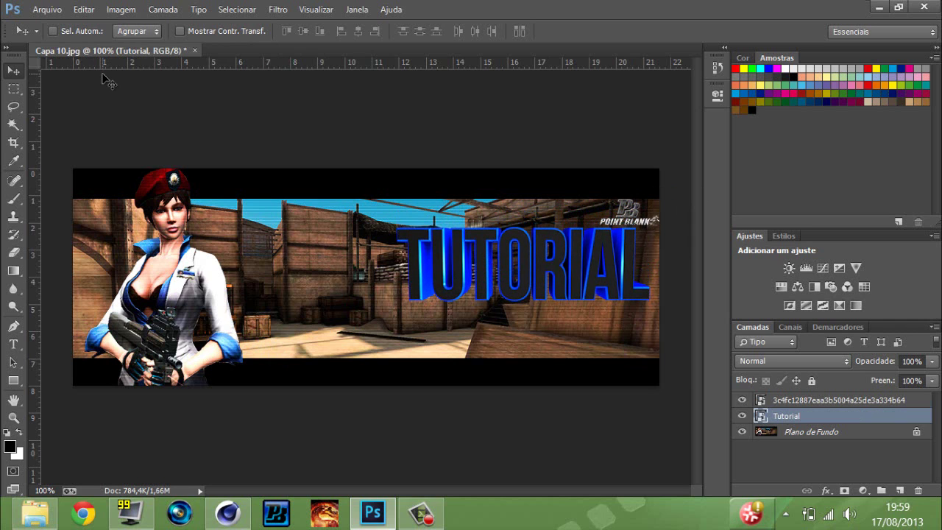
# Rasterize the Tutorial text layer and duplicate it.
pyautogui.rightClick(783, 416)
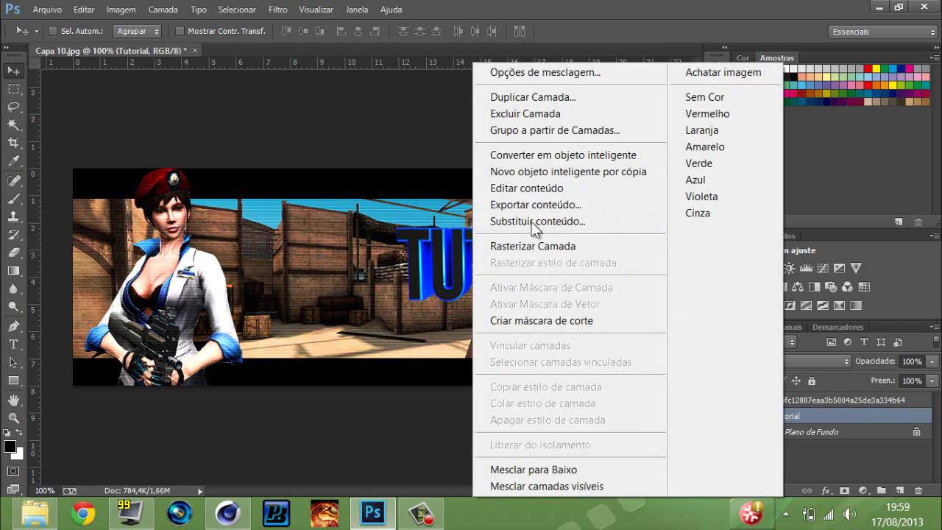
pyautogui.click(541, 245)
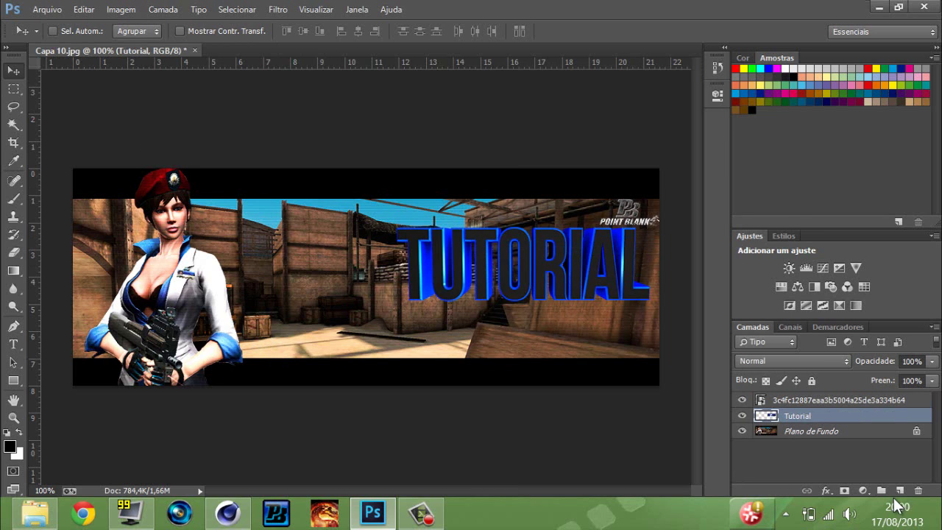
pyautogui.hotkey('ctrl', 'j')
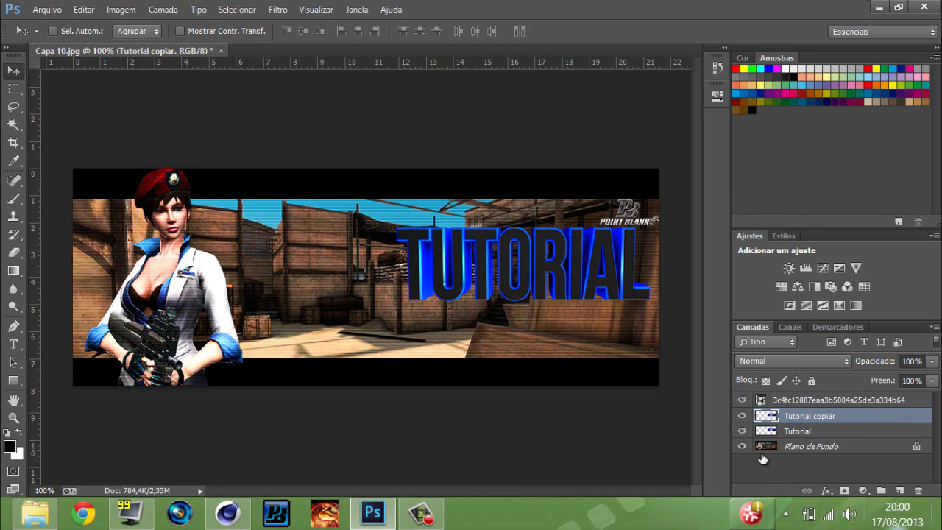
# Flip the 'Tutorial copiar' layer vertically and move it down beneath the original text.
pyautogui.keyDown('ctrl'); pyautogui.click(94, 105); pyautogui.keyUp('ctrl')
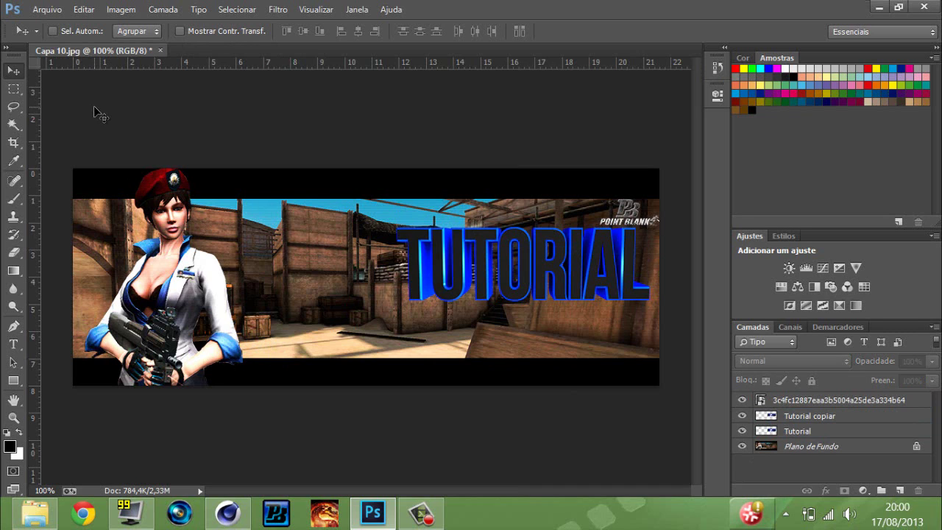
pyautogui.click(845, 418)
pyautogui.hotkey('ctrl', 't')
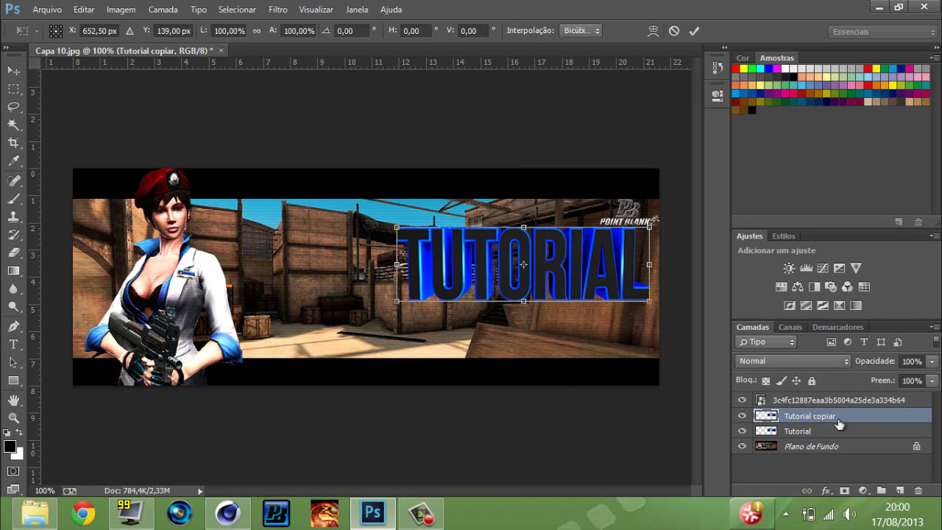
pyautogui.rightClick(572, 287)
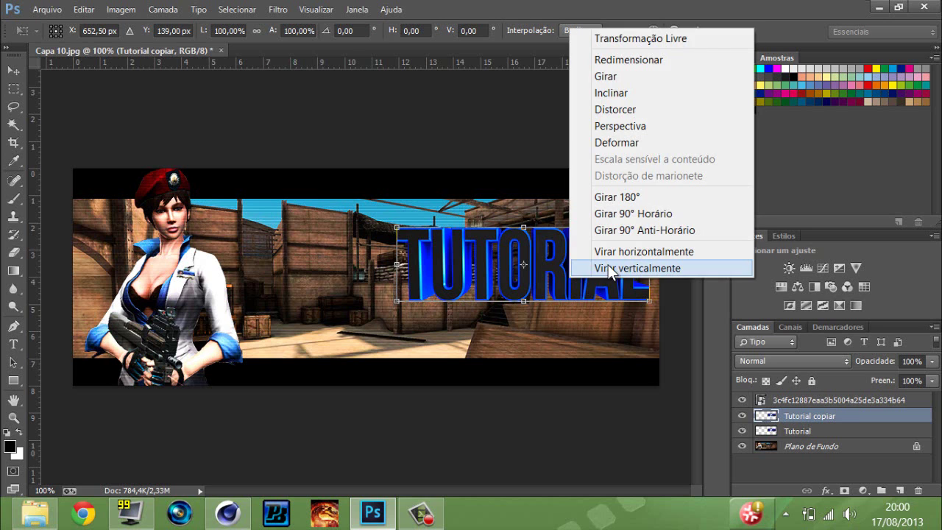
pyautogui.click(610, 268)
pyautogui.press('Down')
pyautogui.press('Down')
pyautogui.press('Down')
pyautogui.press('Down')
pyautogui.press('Down')
pyautogui.press('Down')
pyautogui.press('Down')
pyautogui.press('Down')
pyautogui.press('Down')
pyautogui.press('Down')
pyautogui.press('Down')
pyautogui.press('Down')
pyautogui.press('Down')
pyautogui.press('Down')
pyautogui.press('Down')
pyautogui.press('Down')
pyautogui.press('Down')
pyautogui.press('Down')
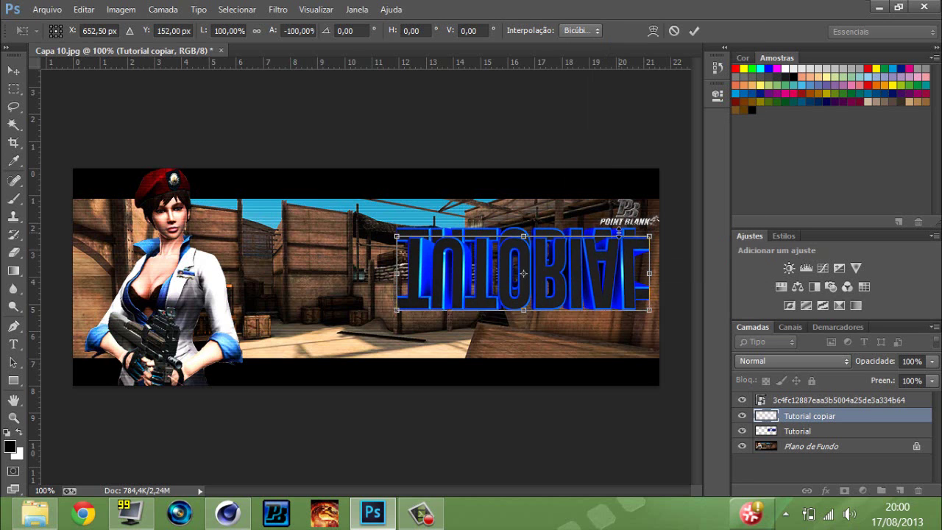
pyautogui.press('Down')
pyautogui.press('Down')
pyautogui.press('Down')
pyautogui.press('Down')
pyautogui.press('Down')
pyautogui.press('Down')
pyautogui.press('Down')
pyautogui.press('Down')
pyautogui.press('Down')
pyautogui.press('Down')
pyautogui.press('Down')
pyautogui.press('Down')
pyautogui.press('Down')
pyautogui.press('Down')
pyautogui.press('Down')
pyautogui.press('Down')
pyautogui.press('Down')
pyautogui.press('Down')
pyautogui.press('Down')
pyautogui.press('Down')
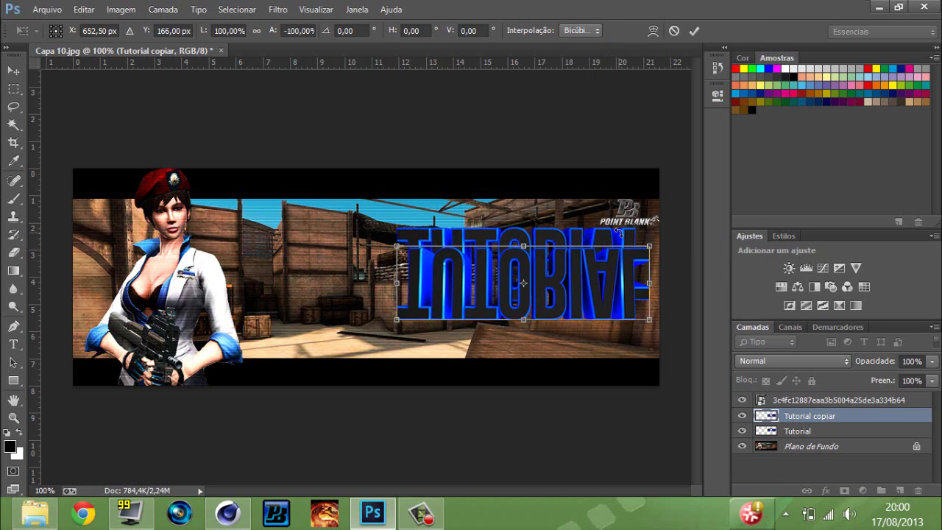
pyautogui.press('Down')
pyautogui.press('Down')
pyautogui.press('Down')
pyautogui.press('Down')
pyautogui.press('Down')
pyautogui.press('Down')
pyautogui.press('Down')
pyautogui.press('Down')
pyautogui.press('Down')
pyautogui.press('Down')
pyautogui.press('Down')
pyautogui.press('Down')
pyautogui.press('Down')
pyautogui.press('Down')
pyautogui.press('Down')
pyautogui.press('Down')
pyautogui.press('Down')
pyautogui.press('Down')
pyautogui.press('Down')
pyautogui.press('Down')
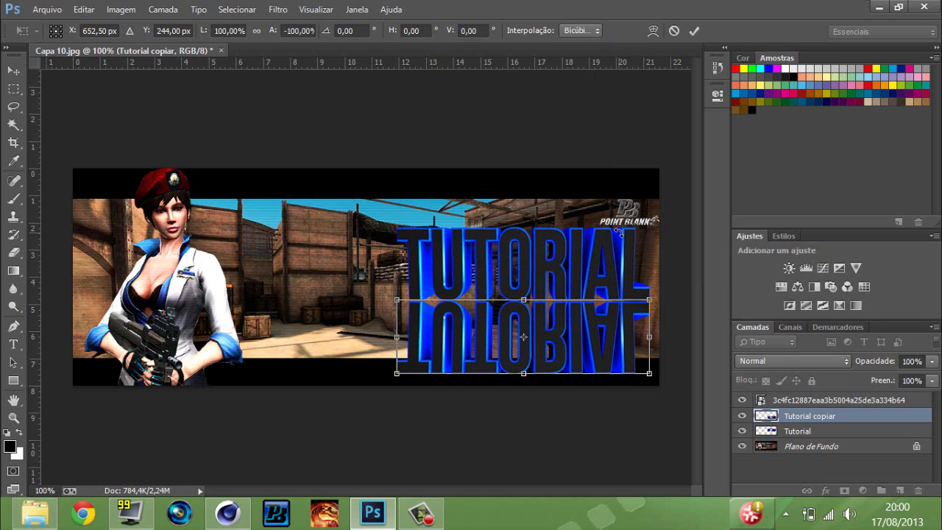
pyautogui.press('Return')
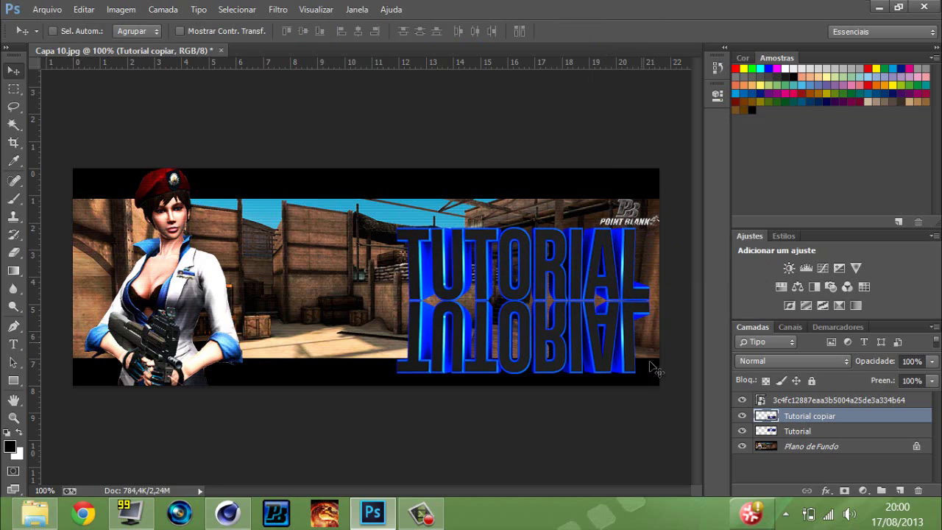
# Add a layer mask to 'Tutorial copiar' and fade it out toward the bottom with a gradient.
pyautogui.click(844, 490)
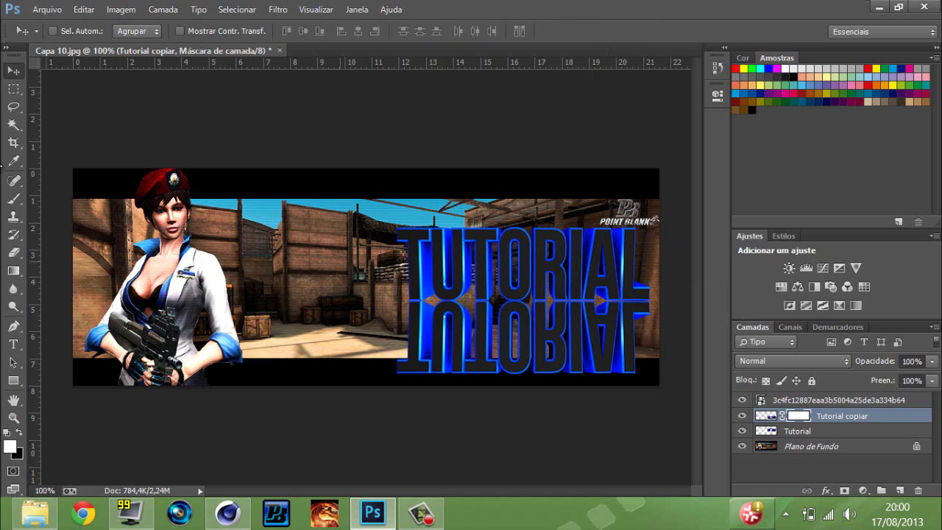
pyautogui.click(13, 272)
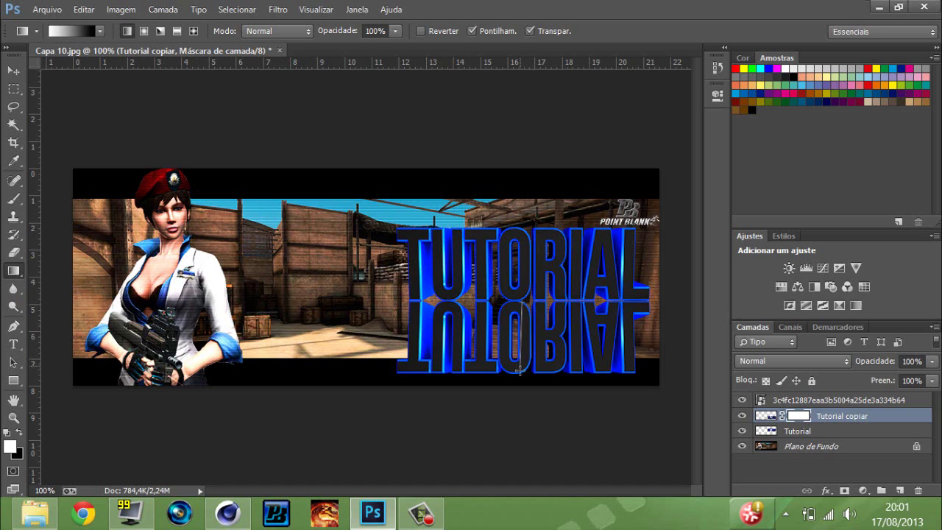
pyautogui.moveTo(522, 371); pyautogui.dragTo(522, 374)
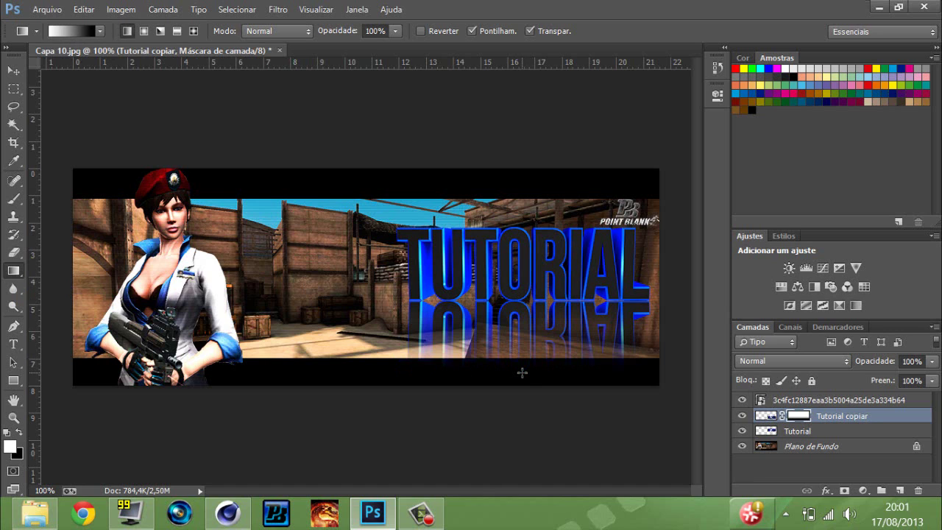
# Squash the reflection shorter by pulling its bottom edge up.
pyautogui.click(8, 70)
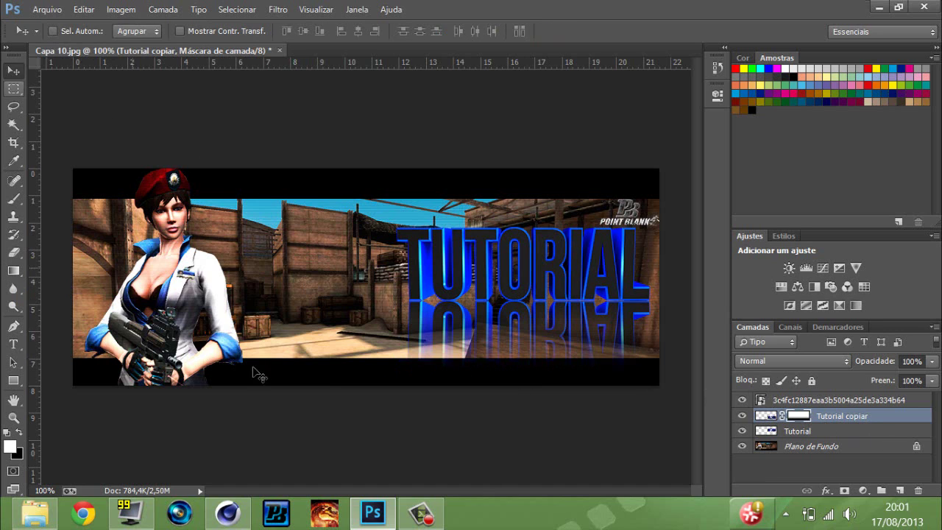
pyautogui.hotkey('ctrl', 't')
pyautogui.moveTo(530, 379); pyautogui.dragTo(525, 373)
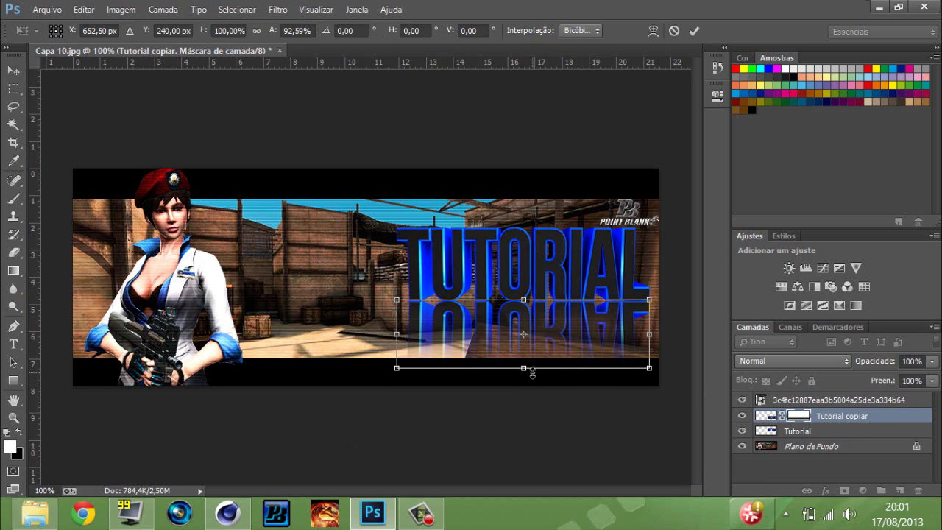
pyautogui.press('Return')
# Place the '8 (3)' glow image in Divisão blend mode, rotated and shifted right.
pyautogui.click(35, 515)
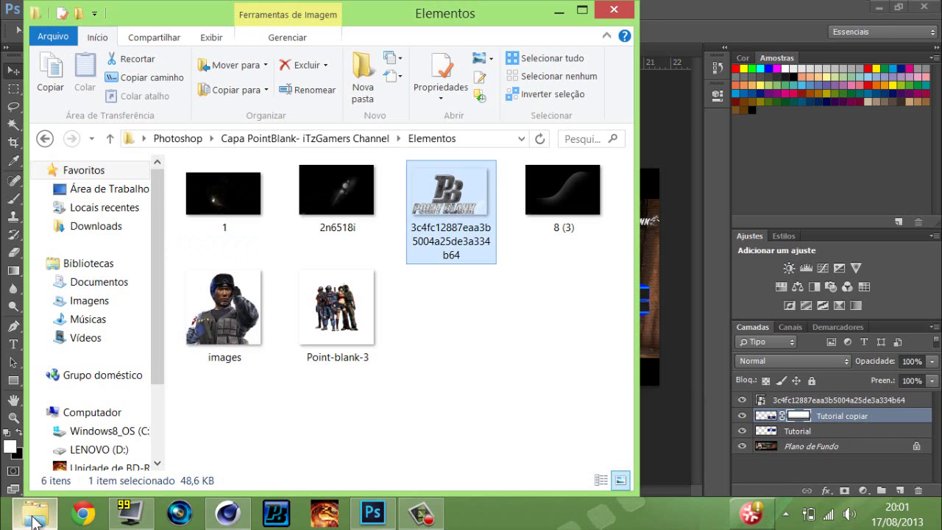
pyautogui.moveTo(592, 221); pyautogui.dragTo(641, 231)
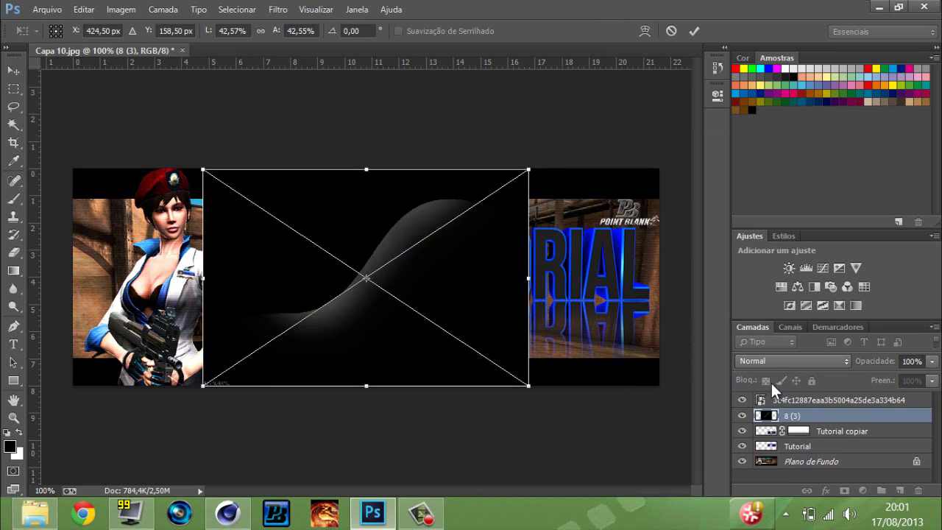
pyautogui.click(792, 361)
pyautogui.click(777, 147)
pyautogui.moveTo(498, 149); pyautogui.dragTo(542, 224)
pyautogui.moveTo(399, 287); pyautogui.dragTo(526, 296)
pyautogui.moveTo(317, 308); pyautogui.dragTo(347, 309)
pyautogui.press('Return')
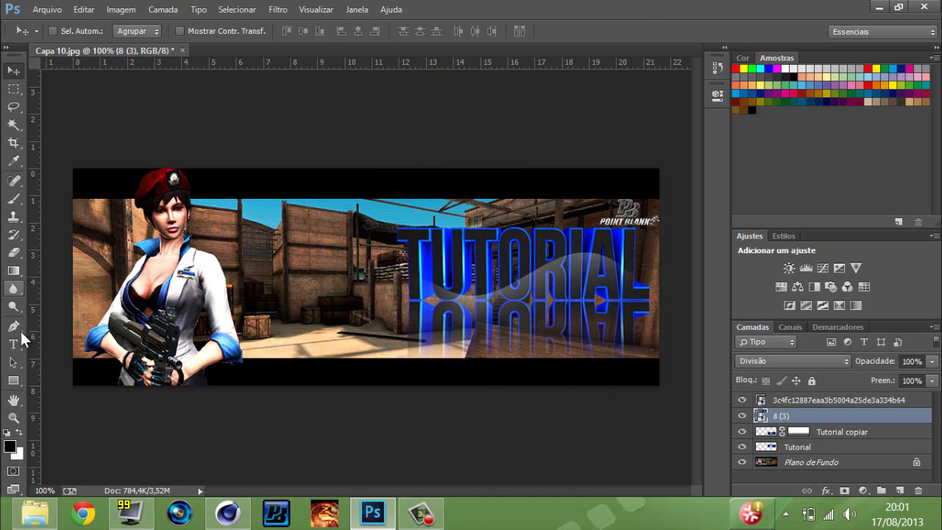
# Place the '2n6518i' image in Divisão blend mode, moved and slightly shrunk.
pyautogui.click(22, 519)
pyautogui.moveTo(360, 228); pyautogui.dragTo(648, 297)
pyautogui.click(773, 364)
pyautogui.click(780, 172)
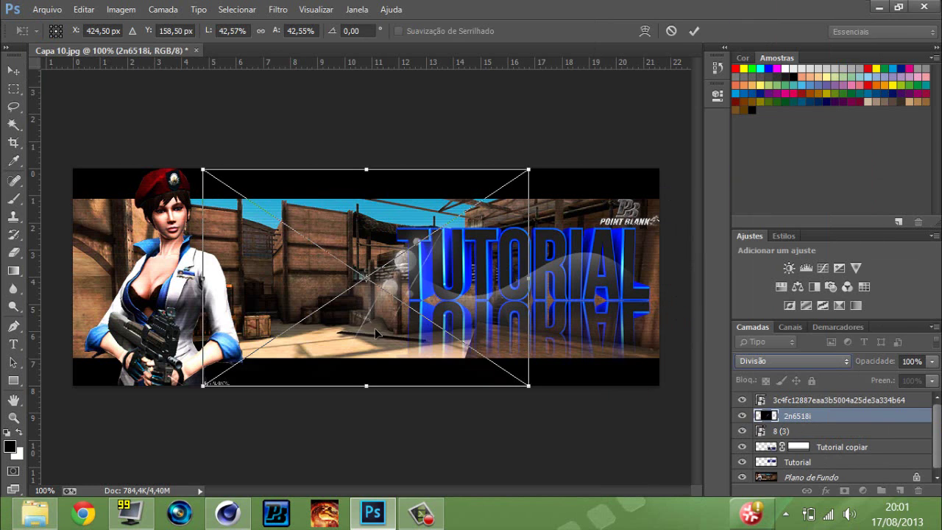
pyautogui.moveTo(374, 331); pyautogui.dragTo(384, 343)
pyautogui.moveTo(538, 179); pyautogui.dragTo(497, 282)
pyautogui.press('Return')
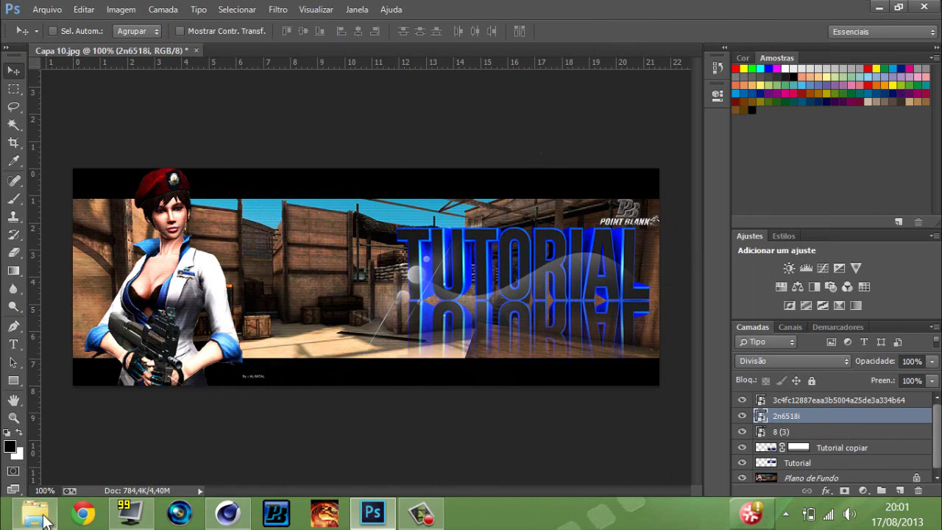
# Place the 'FioriFX (2)' flare from the Flares folder, moved up over the text.
pyautogui.click(35, 516)
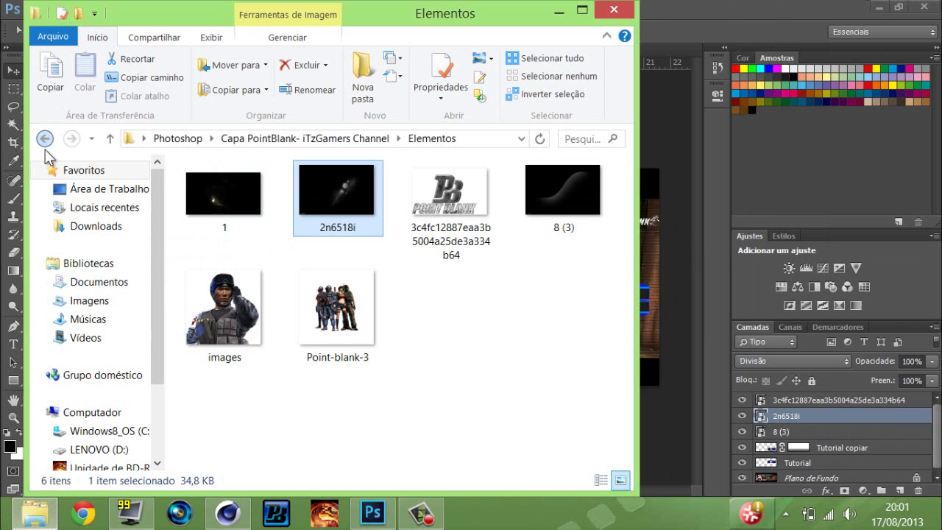
pyautogui.click(45, 138)
pyautogui.doubleClick(228, 207)
pyautogui.doubleClick(254, 213)
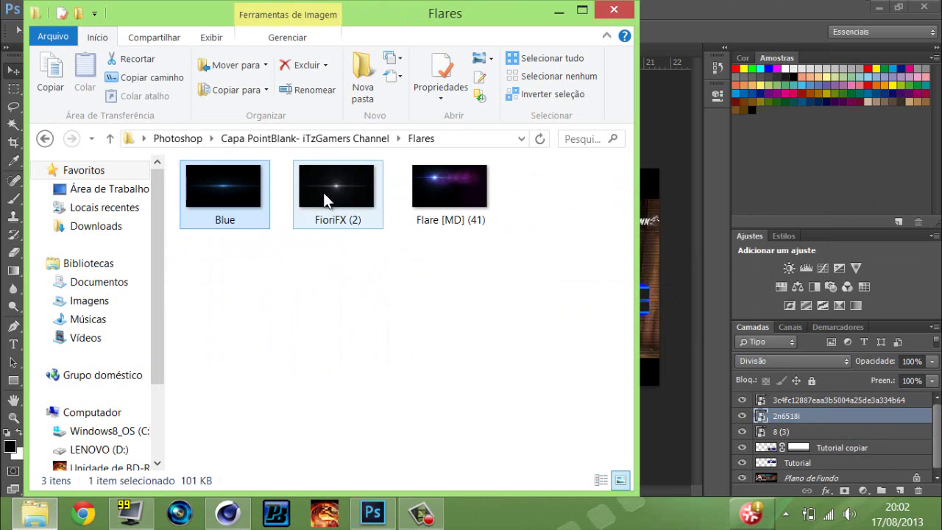
pyautogui.moveTo(323, 192); pyautogui.dragTo(648, 232)
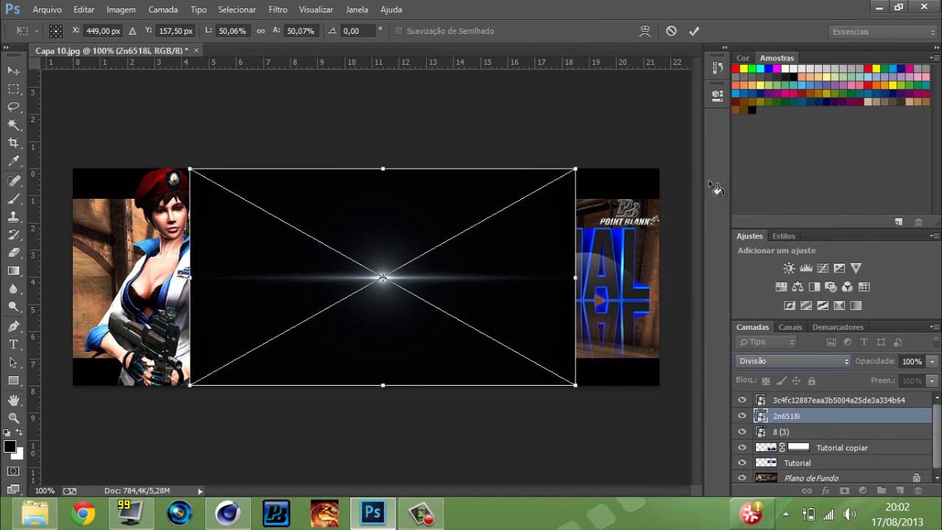
pyautogui.moveTo(382, 271); pyautogui.dragTo(396, 221)
pyautogui.press('Return')
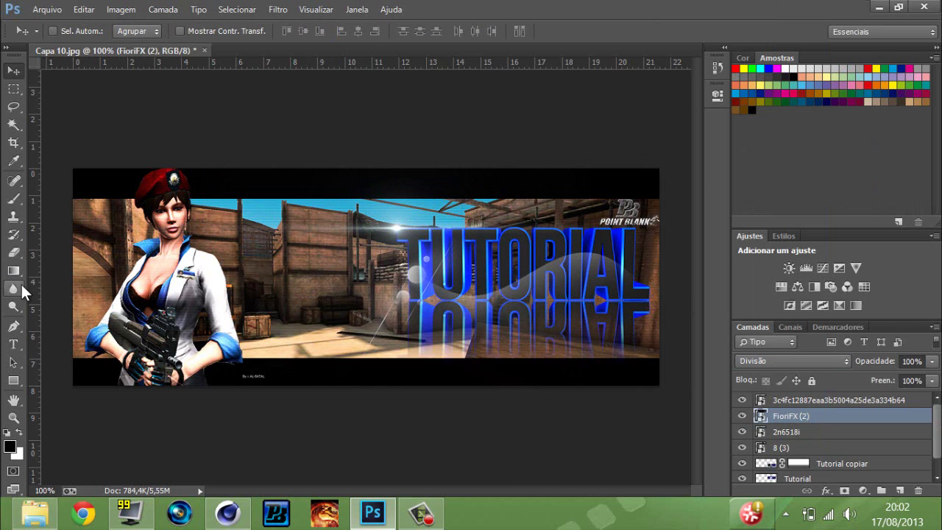
# Check the '8 (3)' glow's visibility and rasterize the '2n6518i' layer.
pyautogui.press('e')
pyautogui.rightClick(786, 434)
pyautogui.press('Escape')
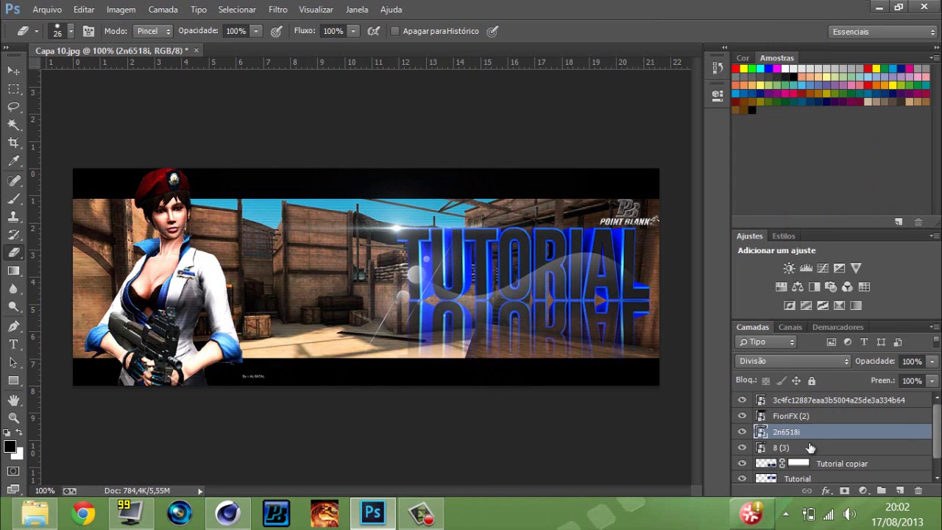
pyautogui.click(780, 448)
pyautogui.click(741, 448)
pyautogui.click(742, 448)
pyautogui.click(786, 432)
pyautogui.rightClick(784, 432)
pyautogui.click(537, 243)
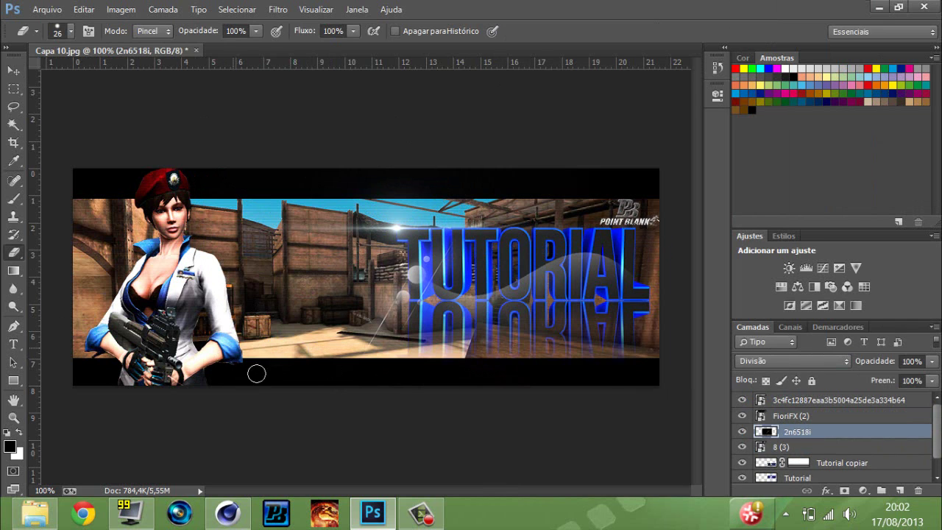
# Place the Blue flare in Divisão blend, rotated, shortened and moved up right.
pyautogui.click(37, 513)
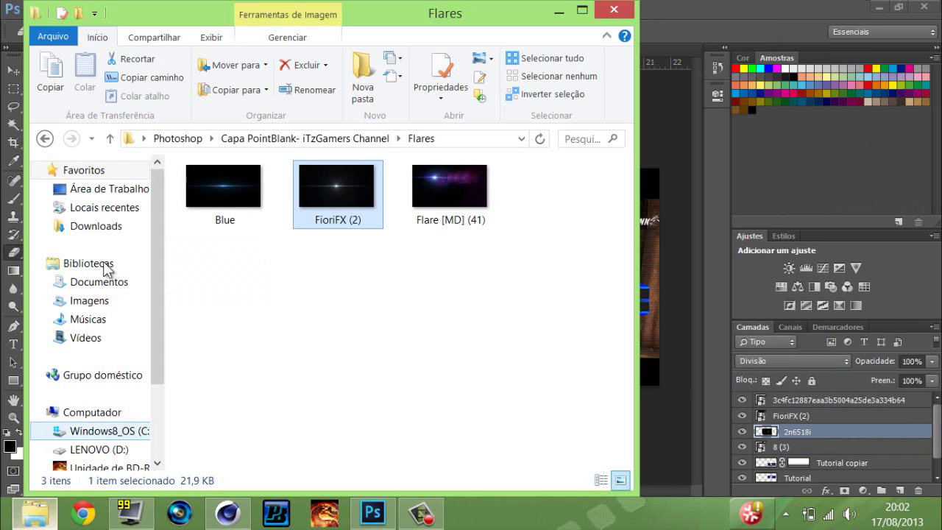
pyautogui.moveTo(227, 190); pyautogui.dragTo(643, 257)
pyautogui.moveTo(571, 154); pyautogui.dragTo(806, 318)
pyautogui.click(793, 361)
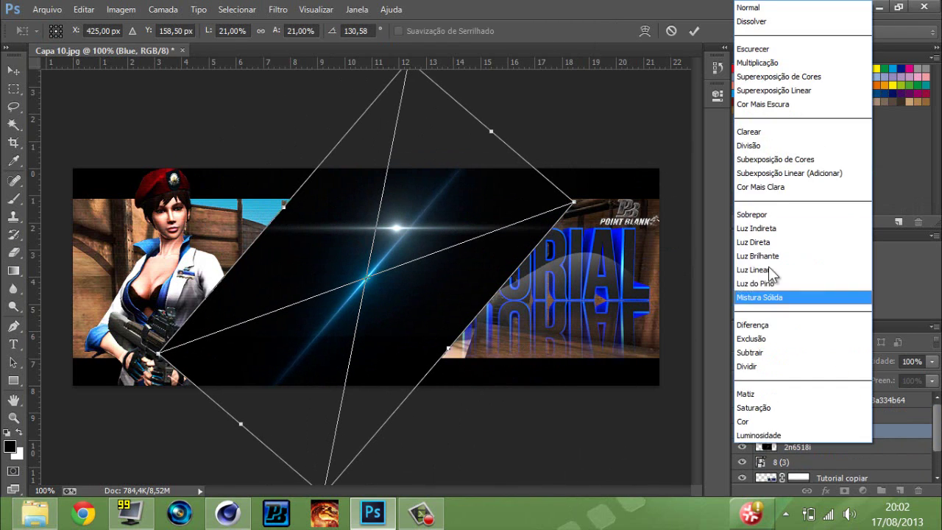
pyautogui.click(776, 364)
pyautogui.moveTo(467, 91); pyautogui.dragTo(528, 146)
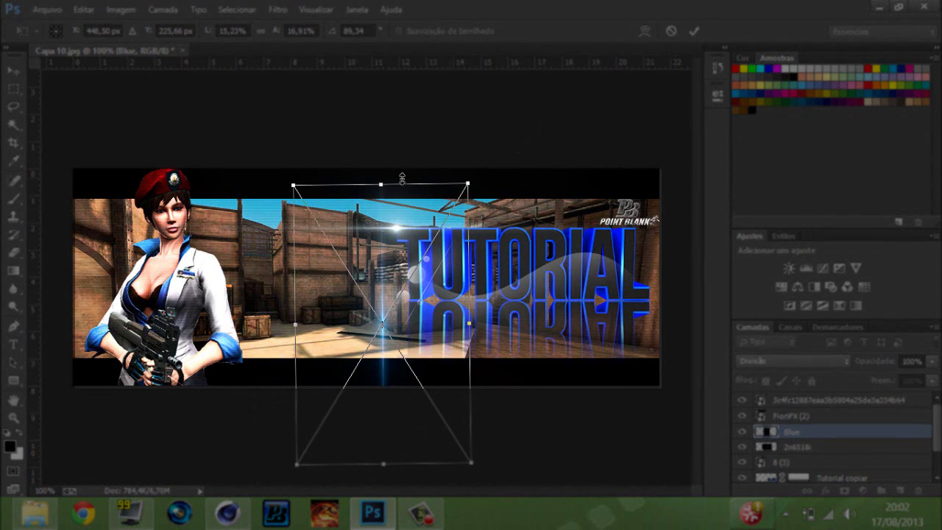
pyautogui.moveTo(380, 184); pyautogui.dragTo(381, 337)
pyautogui.moveTo(404, 384); pyautogui.dragTo(432, 255)
pyautogui.press('Return')
# Move Blue above FrontFX, stretch it taller, rasterize it and duplicate it.
pyautogui.press('e')
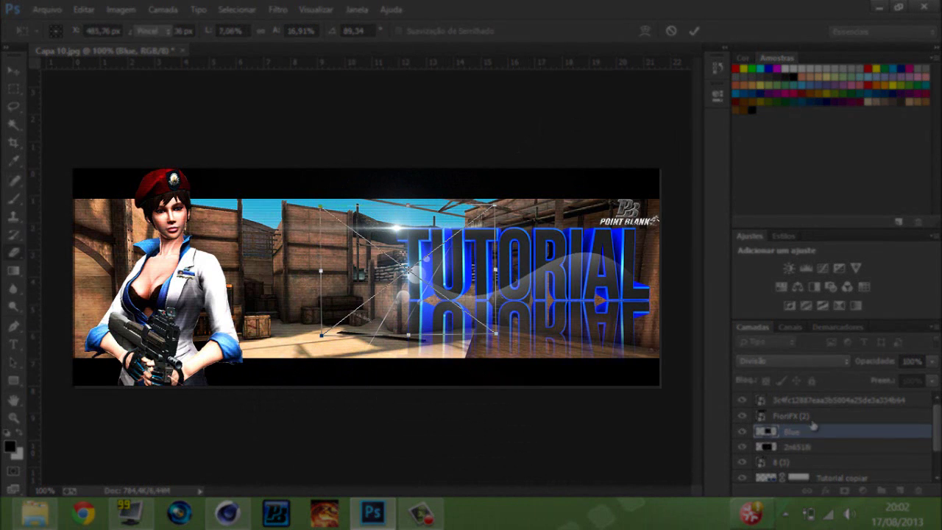
pyautogui.moveTo(780, 431)
pyautogui.mouseDown()
pyautogui.moveTo(780, 414)
pyautogui.moveTo(813, 397)
pyautogui.mouseUp()
pyautogui.press('Return')
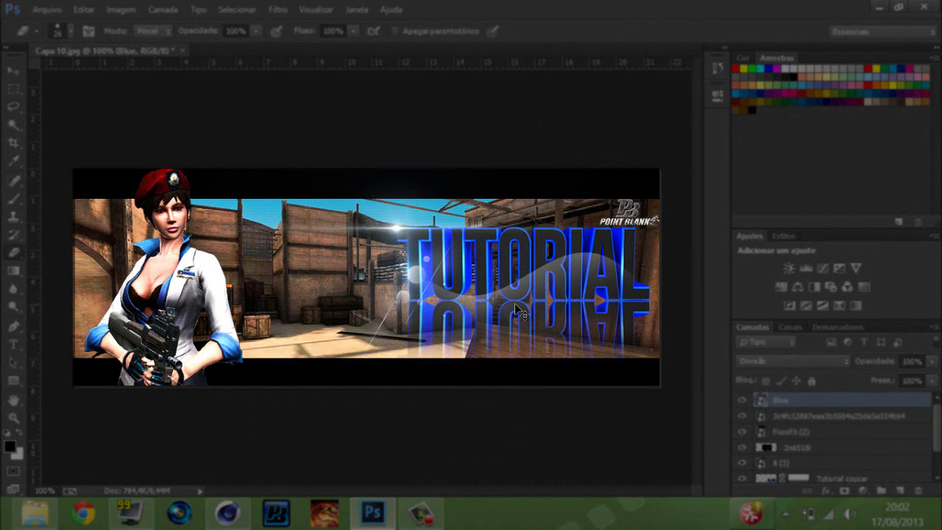
pyautogui.hotkey('ctrl', 't')
pyautogui.moveTo(409, 221); pyautogui.dragTo(414, 212)
pyautogui.press('Return')
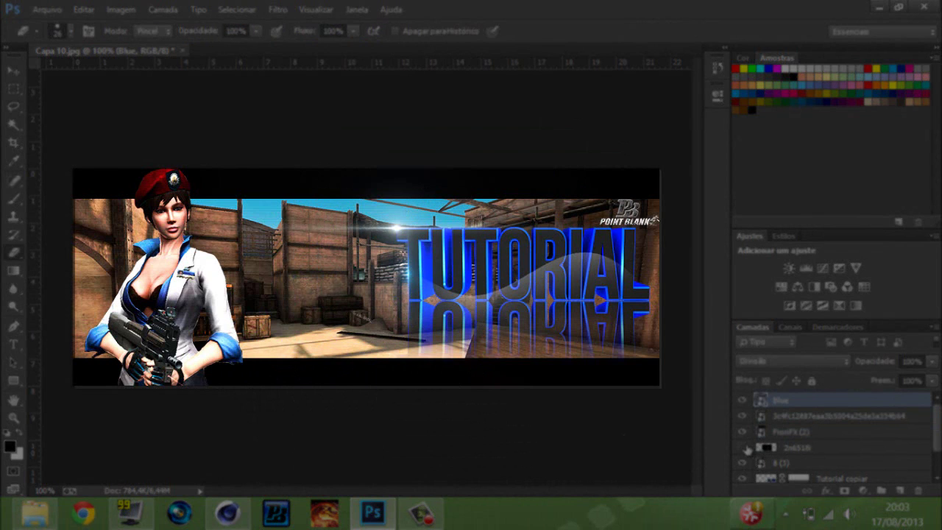
pyautogui.click(459, 262)
pyautogui.press('Return')
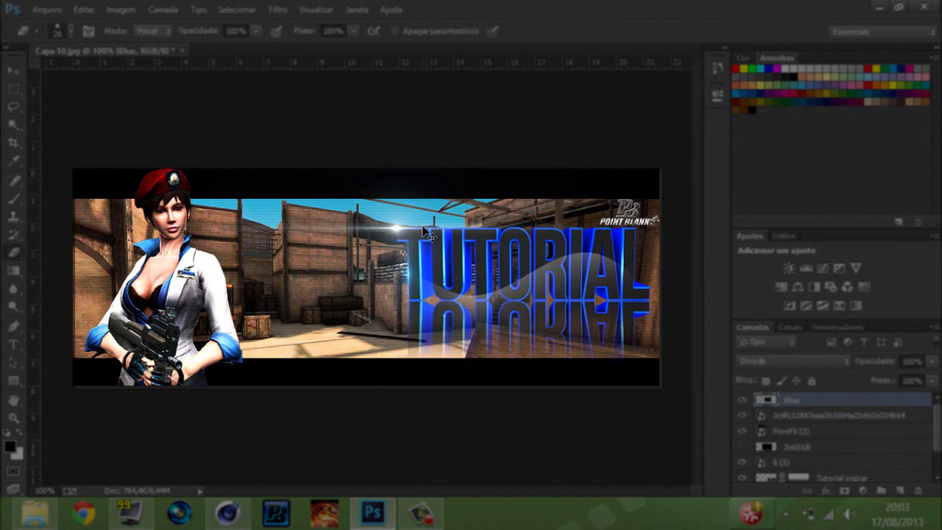
pyautogui.hotkey('ctrl', 'j')
pyautogui.hotkey('ctrl', 'j')
pyautogui.hotkey('ctrl', 'j')
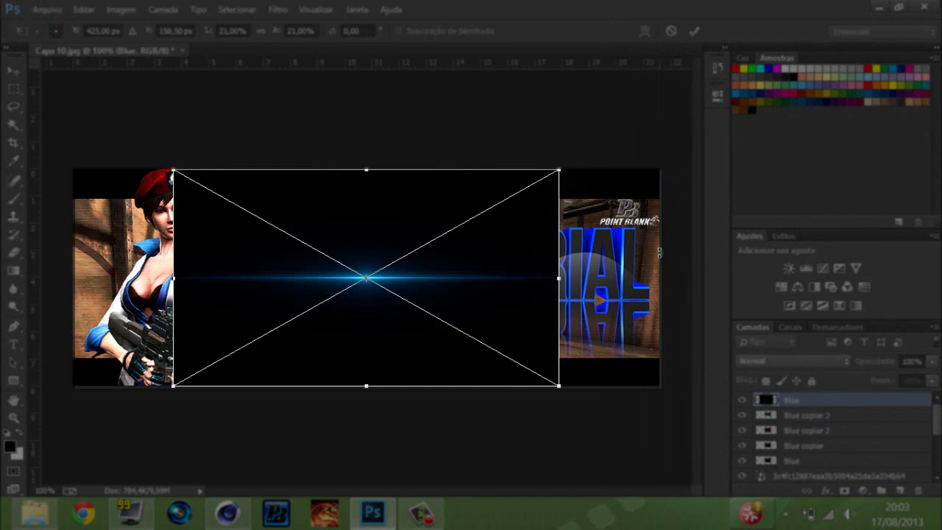
# Place another Blue flare in the banner, rasterize it and duplicate it.
pyautogui.moveTo(571, 158)
pyautogui.mouseDown()
pyautogui.moveTo(482, 80)
pyautogui.moveTo(464, 85)
pyautogui.moveTo(434, 390)
pyautogui.moveTo(579, 417)
pyautogui.moveTo(618, 407)
pyautogui.moveTo(589, 221)
pyautogui.moveTo(605, 213)
pyautogui.moveTo(597, 258)
pyautogui.mouseUp()
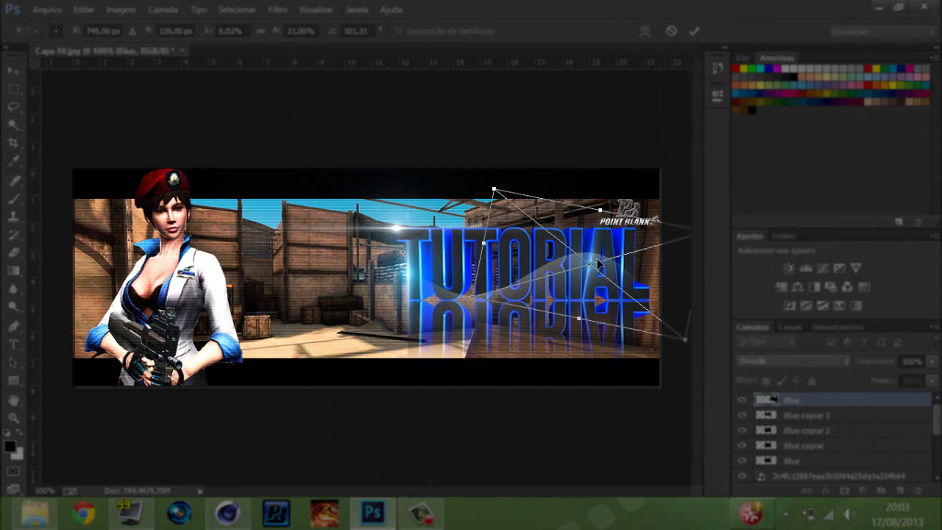
pyautogui.press('Return')
pyautogui.press('e')
pyautogui.click(605, 215)
pyautogui.click(423, 210)
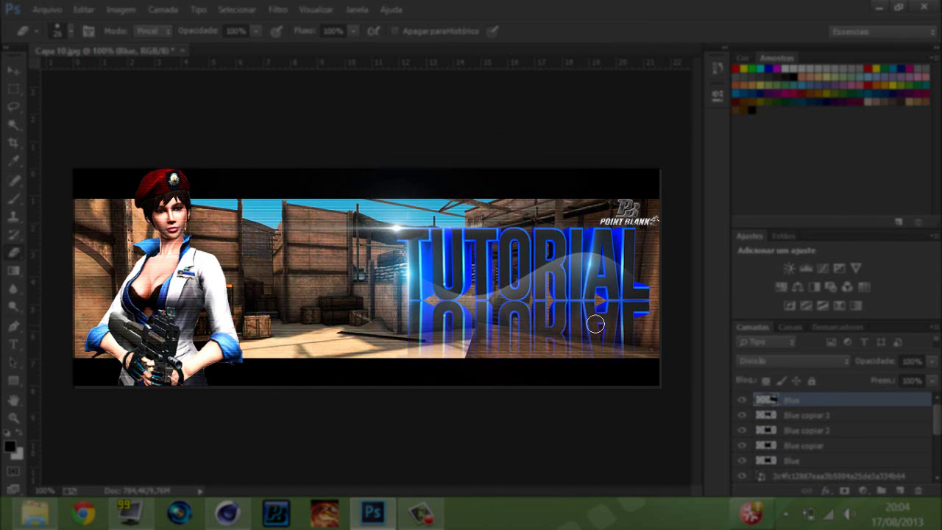
pyautogui.hotkey('ctrl', 'j')
pyautogui.hotkey('ctrl', 'j')
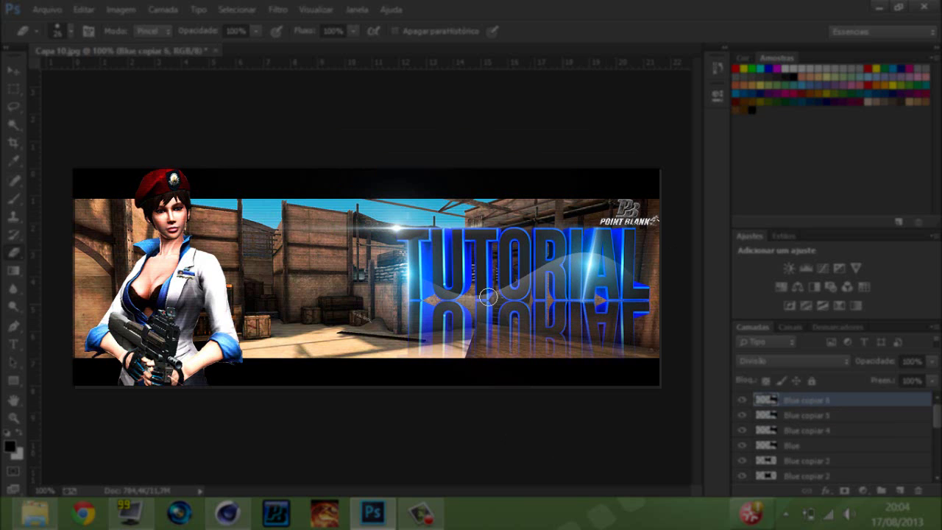
# Add a narrow, rotated Blue flare at TUTORIAL's right end, rasterize and duplicate it.
pyautogui.click(35, 513)
pyautogui.moveTo(238, 194); pyautogui.dragTo(655, 280)
pyautogui.moveTo(166, 162); pyautogui.dragTo(442, 96)
pyautogui.moveTo(574, 346); pyautogui.dragTo(537, 177)
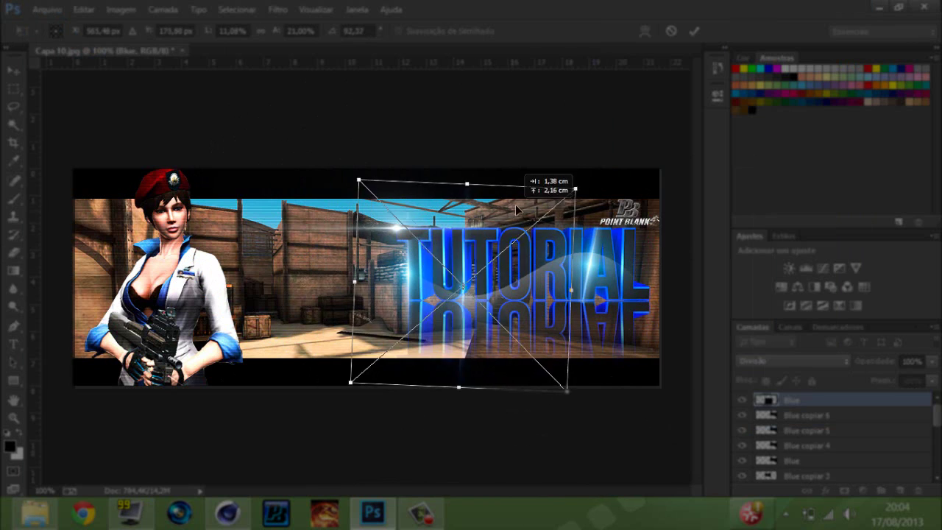
pyautogui.moveTo(608, 422); pyautogui.dragTo(650, 260)
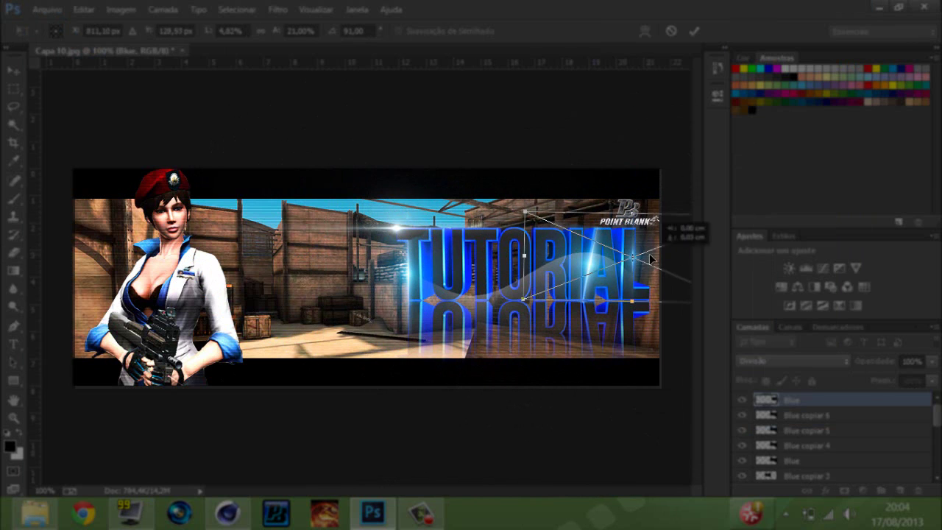
pyautogui.press('Return')
pyautogui.press('e')
pyautogui.click(637, 222)
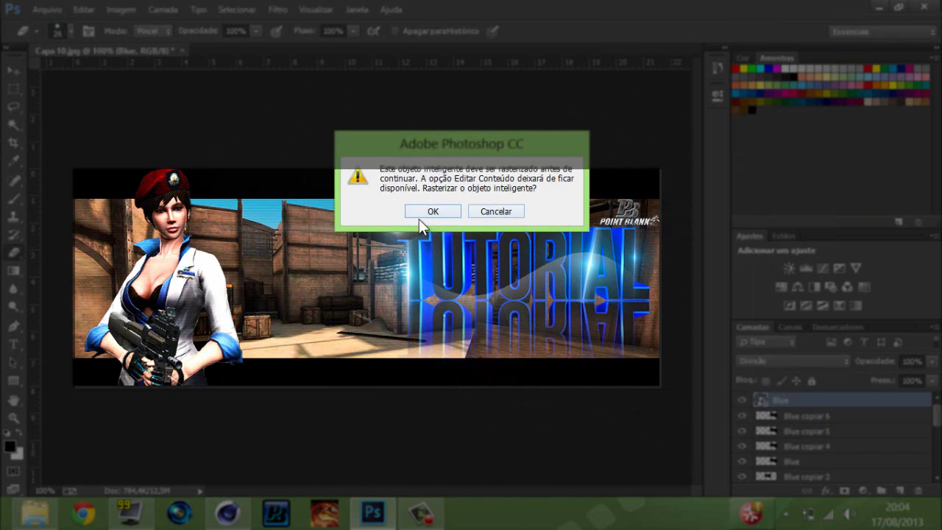
pyautogui.press('Return')
pyautogui.hotkey('ctrl', 'j')
pyautogui.hotkey('ctrl', 'j')
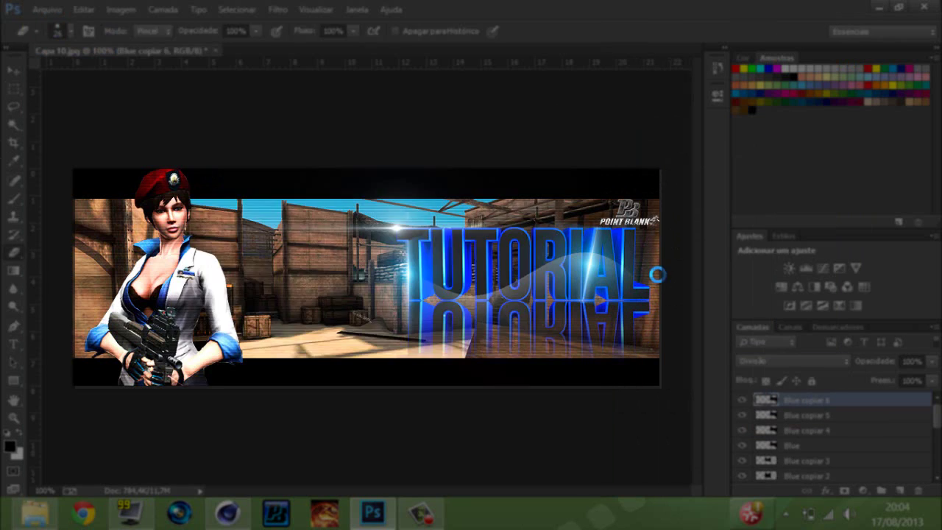
# Set the flare to Divisão, stretch it over TUTORIAL, rasterize and duplicate it twice.
pyautogui.click(791, 361)
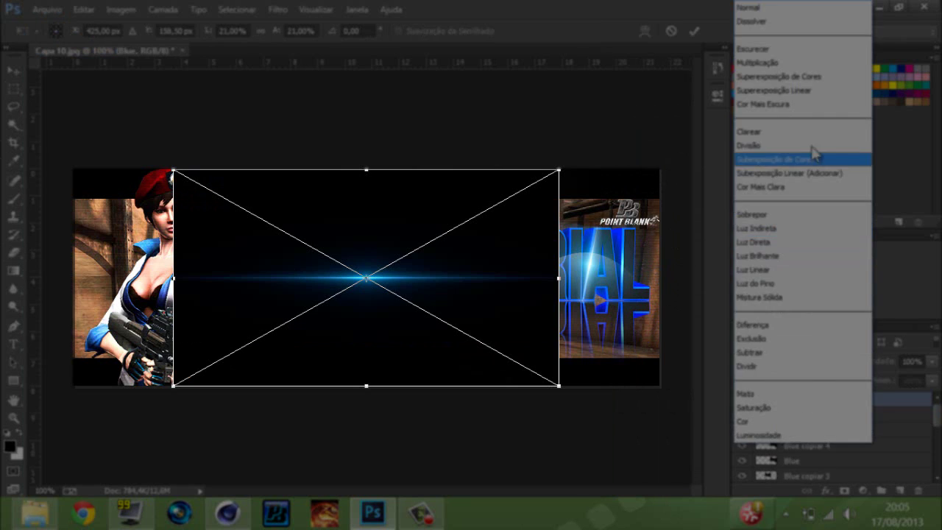
pyautogui.click(811, 147)
pyautogui.moveTo(572, 151); pyautogui.dragTo(557, 337)
pyautogui.press('Return')
pyautogui.press('e')
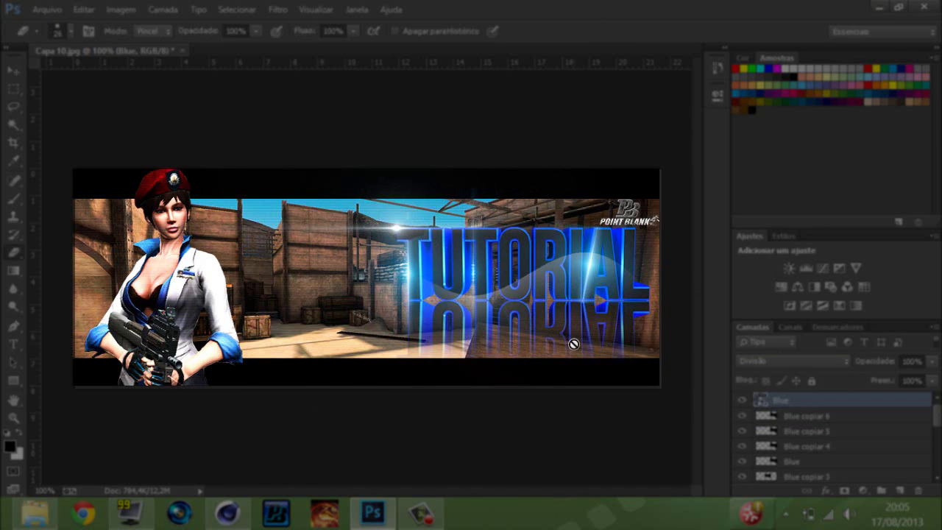
pyautogui.click(12, 70)
pyautogui.click(12, 252)
pyautogui.click(458, 204)
pyautogui.press('Return')
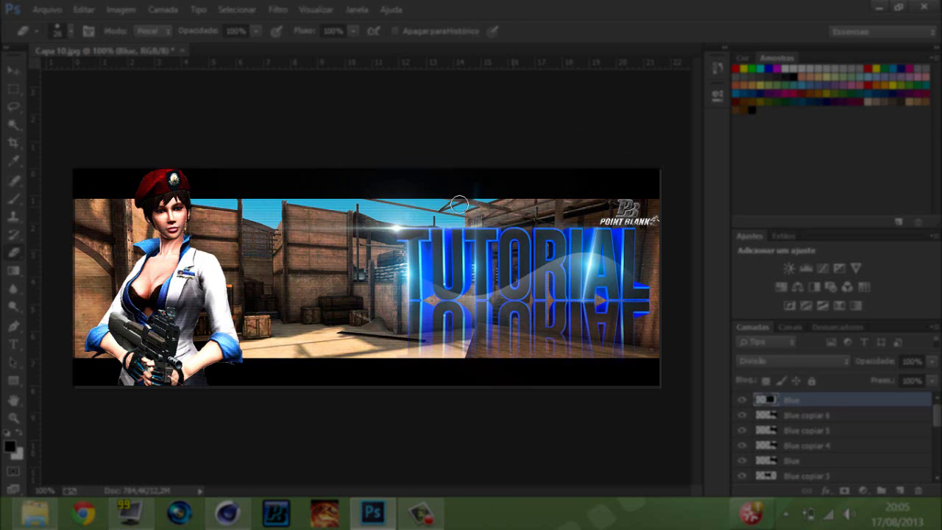
pyautogui.hotkey('ctrl', 'j')
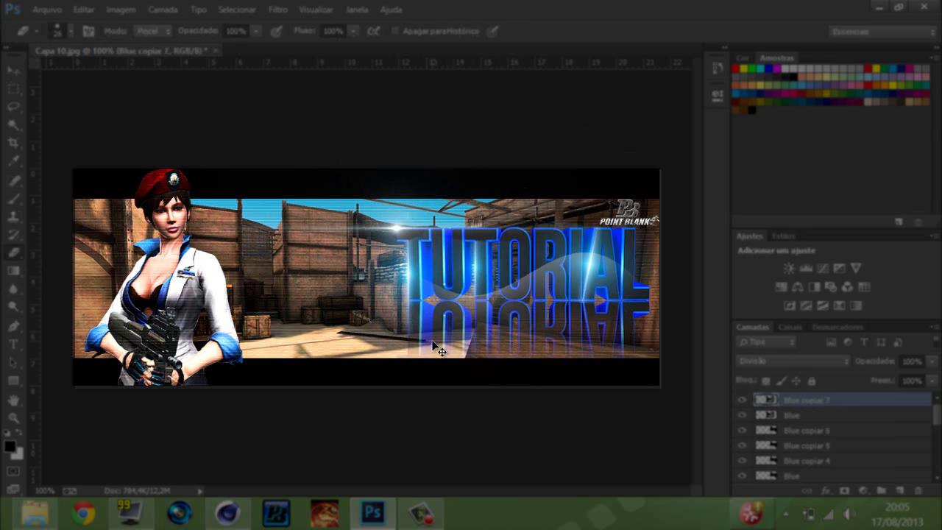
pyautogui.hotkey('ctrl', 'j')
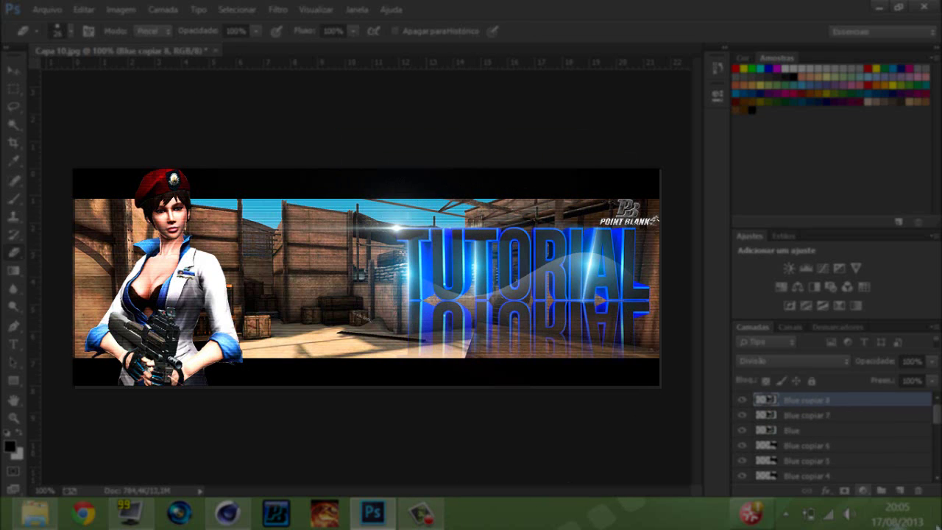
# Select several of the Blue flare layers in the Layers panel.
pyautogui.doubleClick(796, 430)
pyautogui.press('Escape')
pyautogui.keyDown('shift'); pyautogui.click(796, 429); pyautogui.keyUp('shift')
pyautogui.scroll(-1, 791, 439)
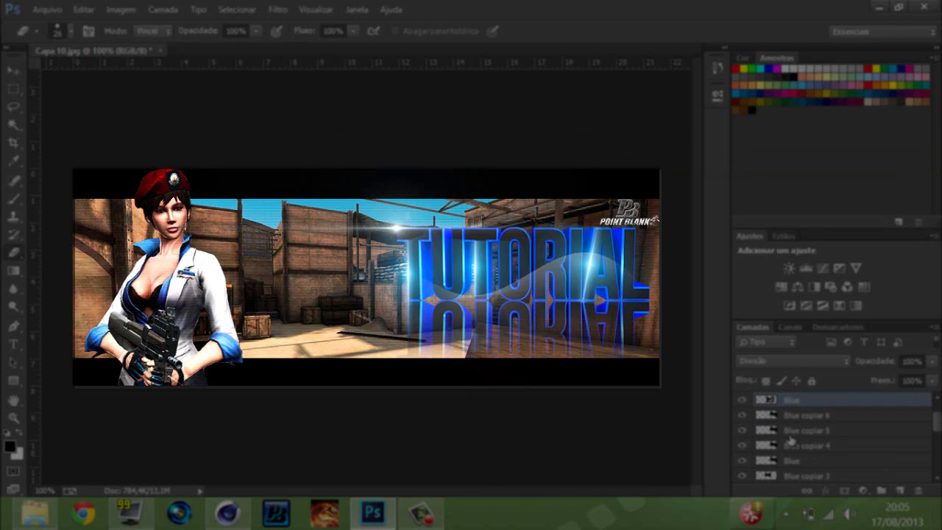
pyautogui.keyDown('shift'); pyautogui.click(791, 460); pyautogui.keyUp('shift')
pyautogui.scroll(-1, 791, 448)
# Try merging the selected Blue flare layers and dismiss the resulting alert.
pyautogui.keyDown('shift'); pyautogui.click(792, 430); pyautogui.keyUp('shift')
pyautogui.rightClick(793, 446)
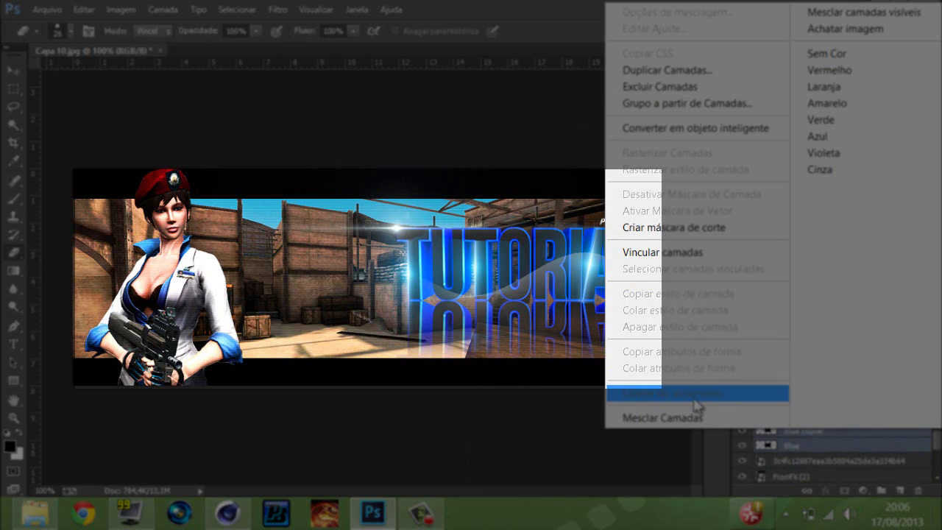
pyautogui.click(695, 397)
pyautogui.press('Return')
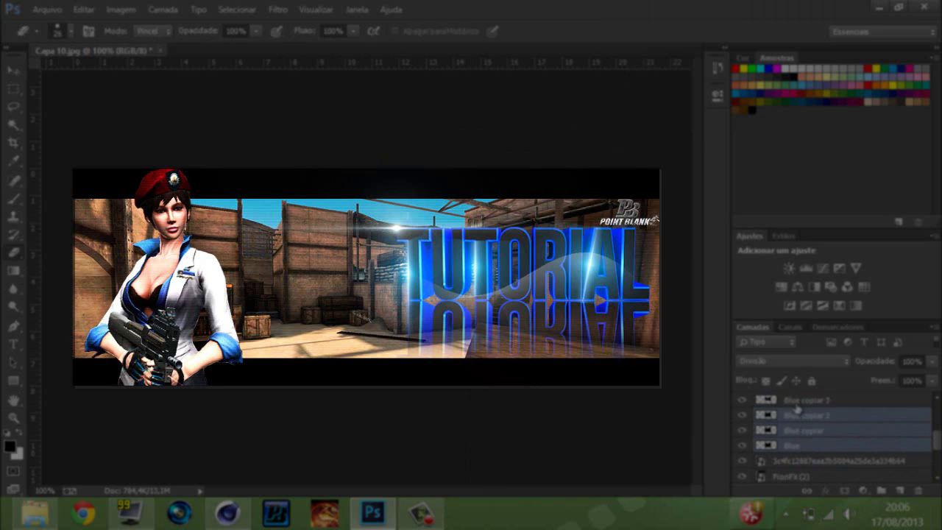
# Select a run of Blue copiar layers starting at 'Blue copiar 2' and merge them.
pyautogui.scroll(1, 808, 435)
pyautogui.rightClick(807, 436)
pyautogui.click(704, 414)
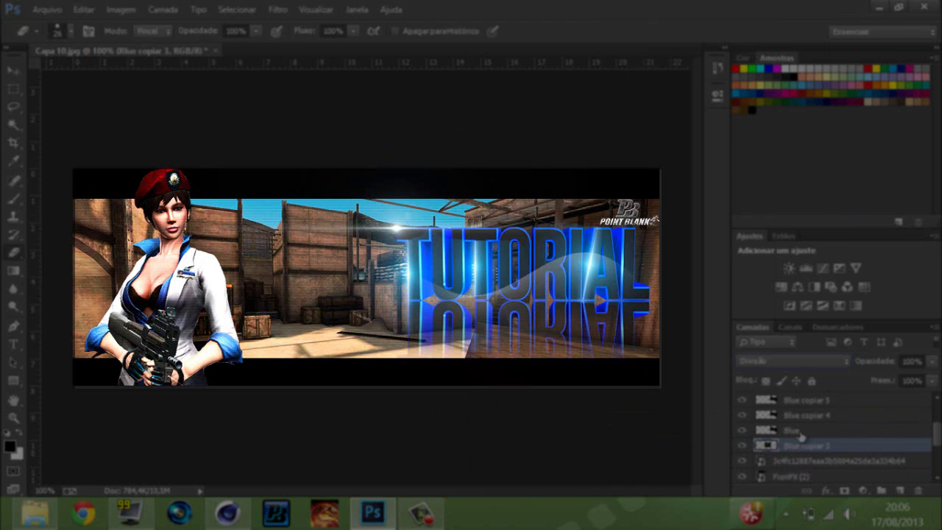
pyautogui.keyDown('shift'); pyautogui.click(799, 415); pyautogui.keyUp('shift')
pyautogui.scroll(2, 809, 423)
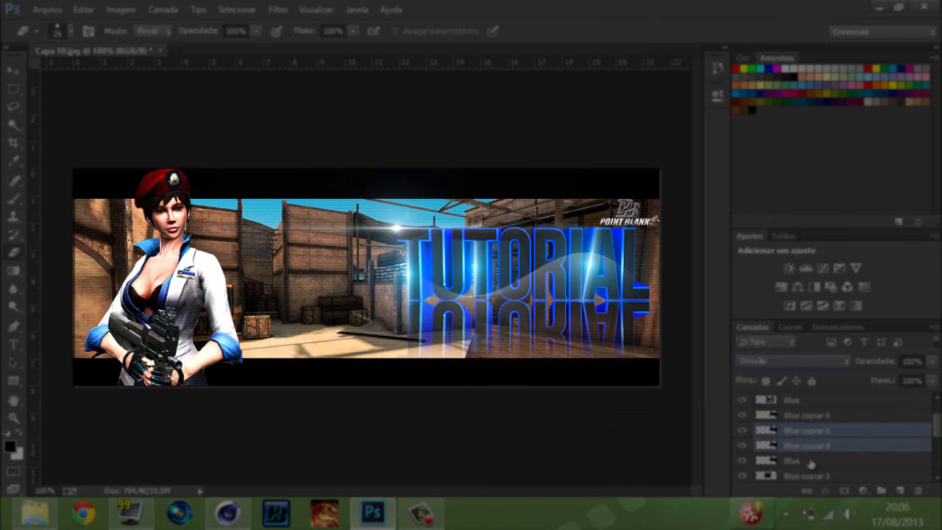
pyautogui.keyDown('shift'); pyautogui.click(818, 416); pyautogui.keyUp('shift')
pyautogui.hotkey('ctrl', 'e')
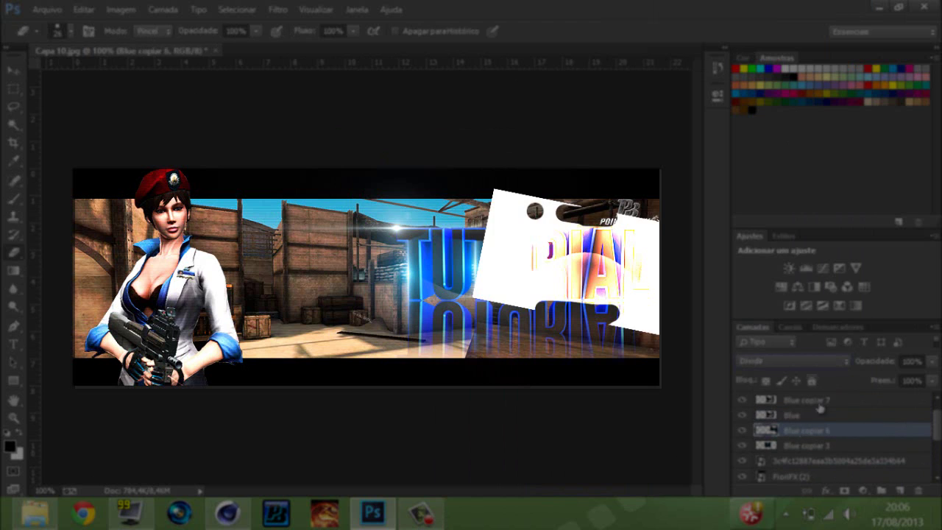
# Merge three selected flare layers and reset their blend mode to Divisão.
pyautogui.rightClick(830, 410)
pyautogui.click(775, 162)
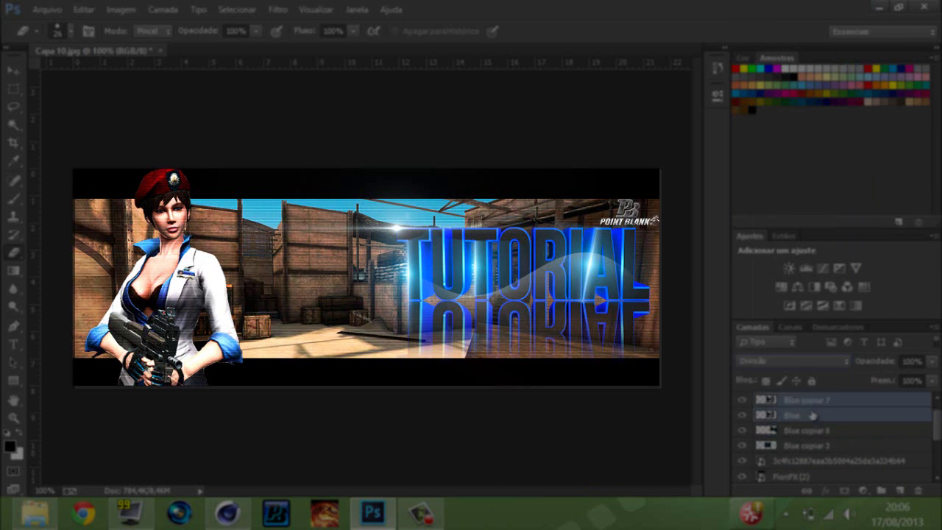
pyautogui.rightClick(809, 421)
pyautogui.click(530, 488)
pyautogui.click(791, 360)
pyautogui.click(813, 144)
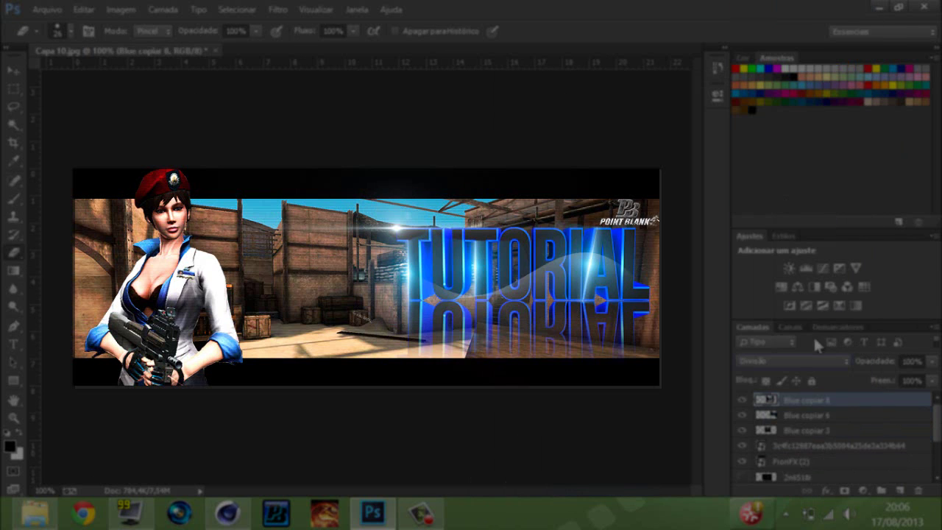
# Duplicate from 'Blue copiar 3', add a mask, then cancel, removing the extra copies.
pyautogui.click(802, 433)
pyautogui.hotkey('ctrl', 'j')
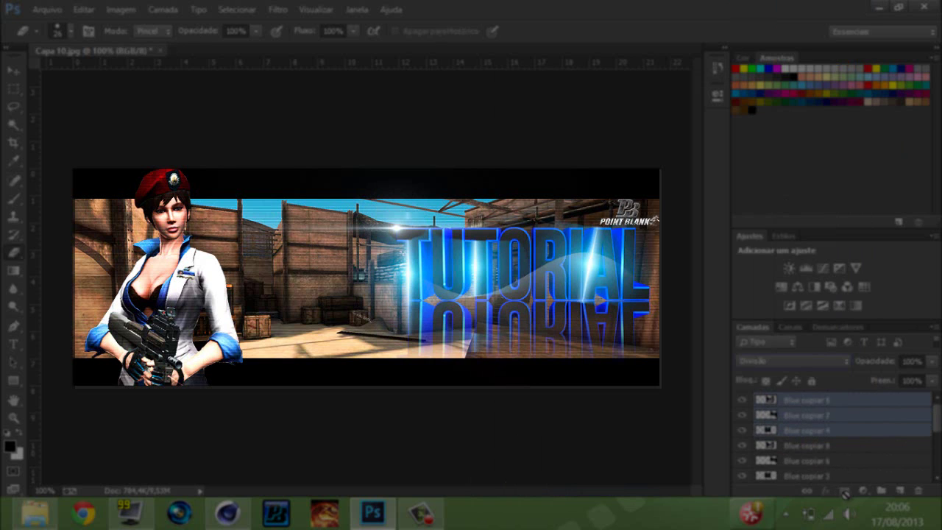
pyautogui.click(843, 492)
pyautogui.press('v')
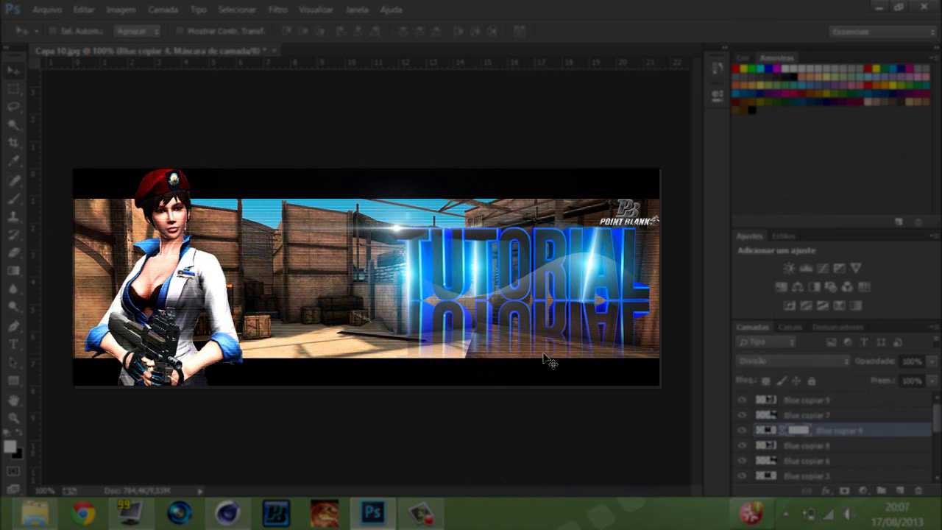
pyautogui.hotkey('ctrl', 't')
pyautogui.press('Escape')
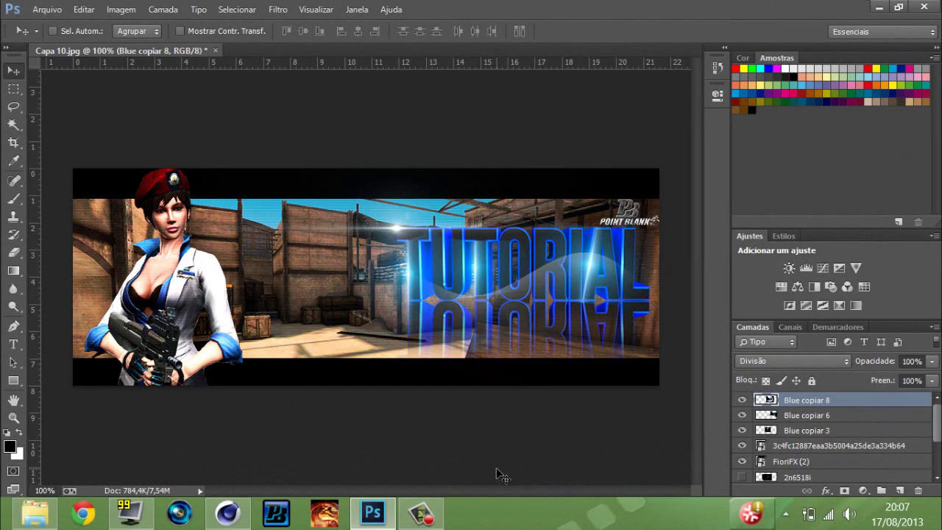
# Back out of the Flares folder, close the file browser and minimize Photoshop.
pyautogui.click(35, 513)
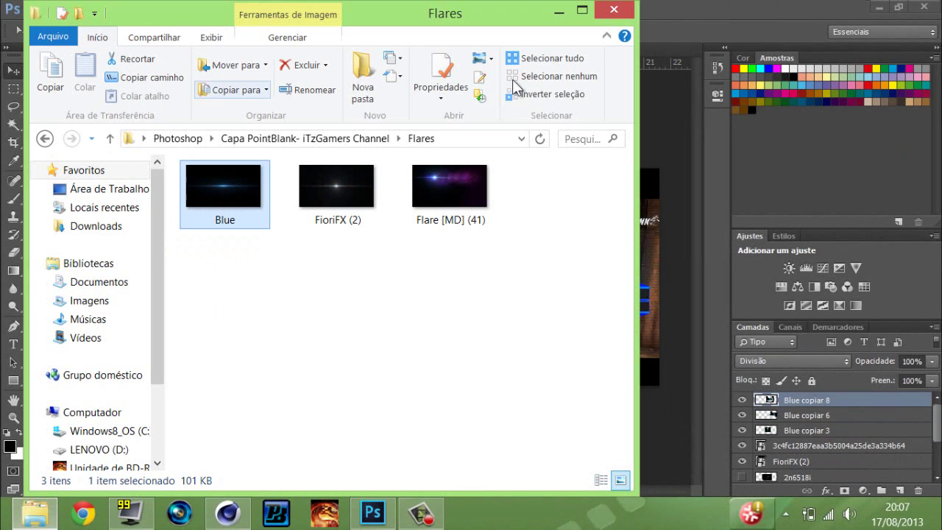
pyautogui.click(44, 139)
pyautogui.click(44, 138)
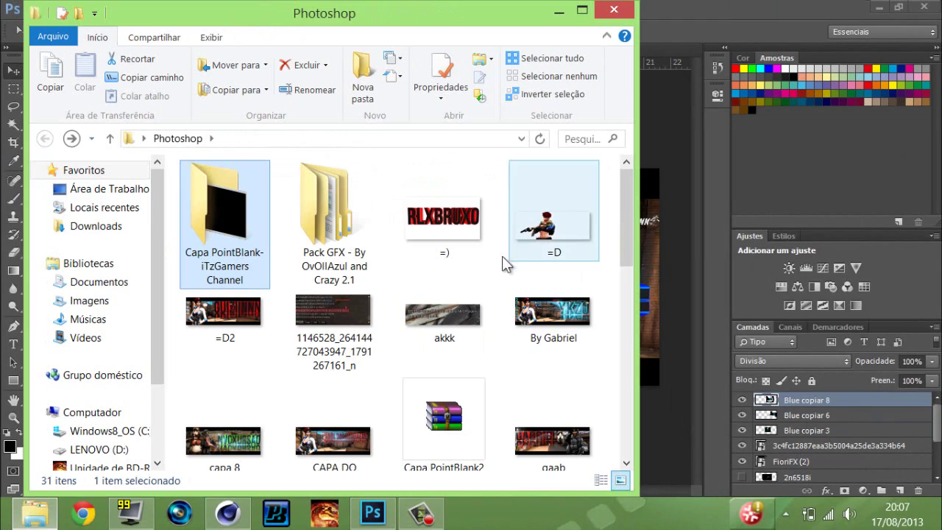
pyautogui.scroll(-10, 578, 295)
pyautogui.click(614, 10)
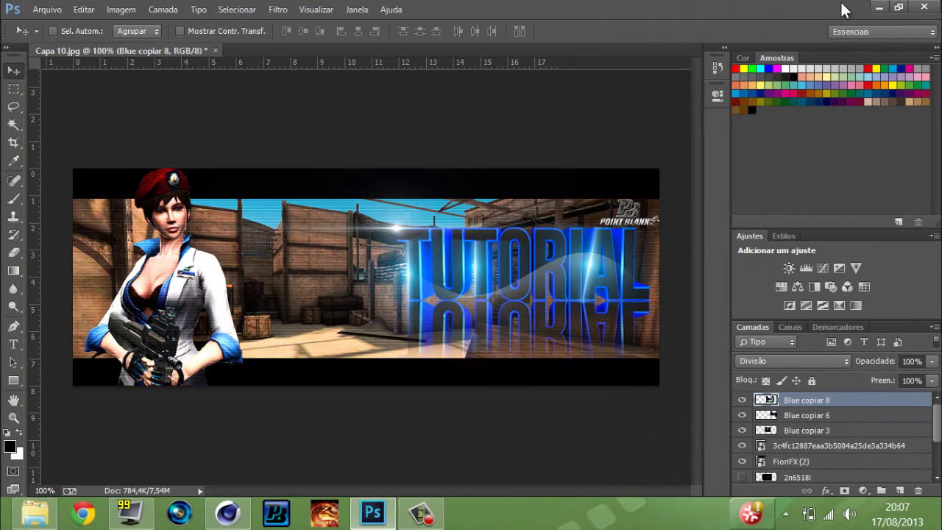
pyautogui.click(877, 7)
# Open Lenovo › Imagens De Edição › Incones to show the icon images.
pyautogui.doubleClick(40, 254)
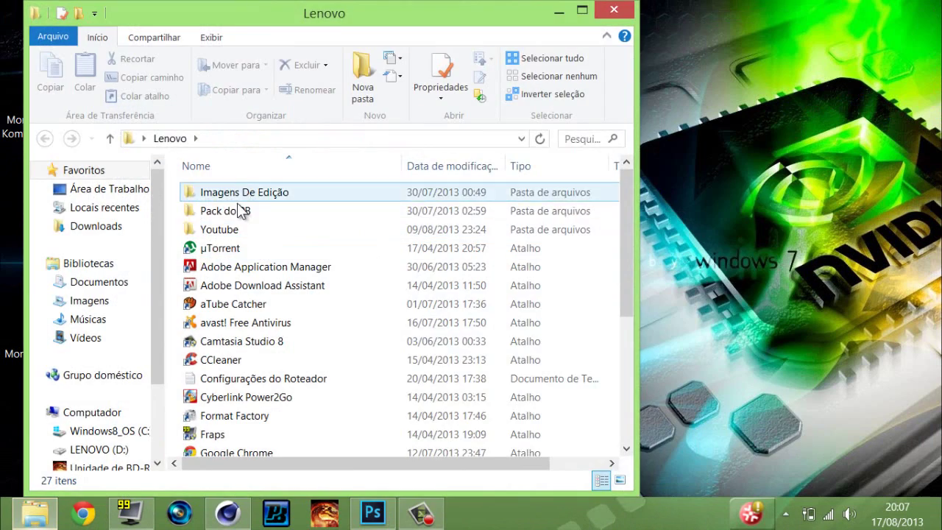
pyautogui.click(235, 194)
pyautogui.doubleClick(235, 194)
pyautogui.scroll(-1, 383, 340)
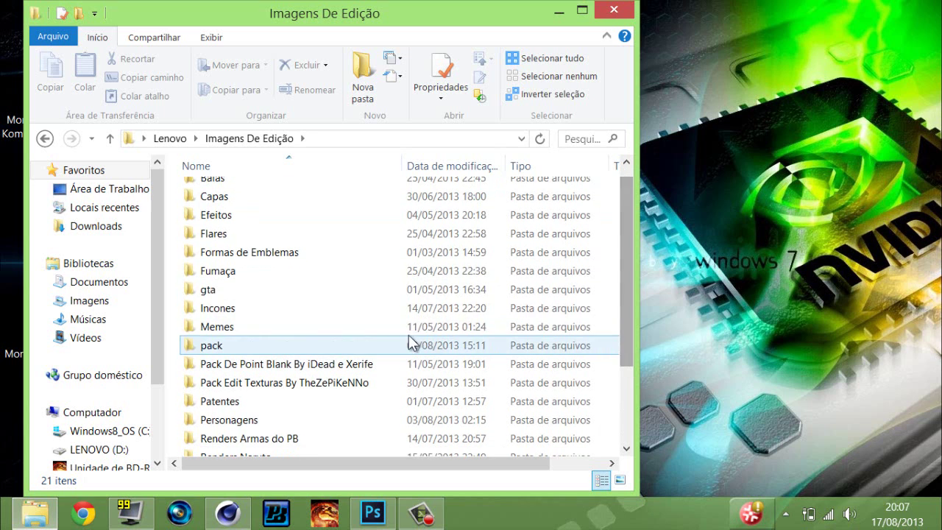
pyautogui.press('i')
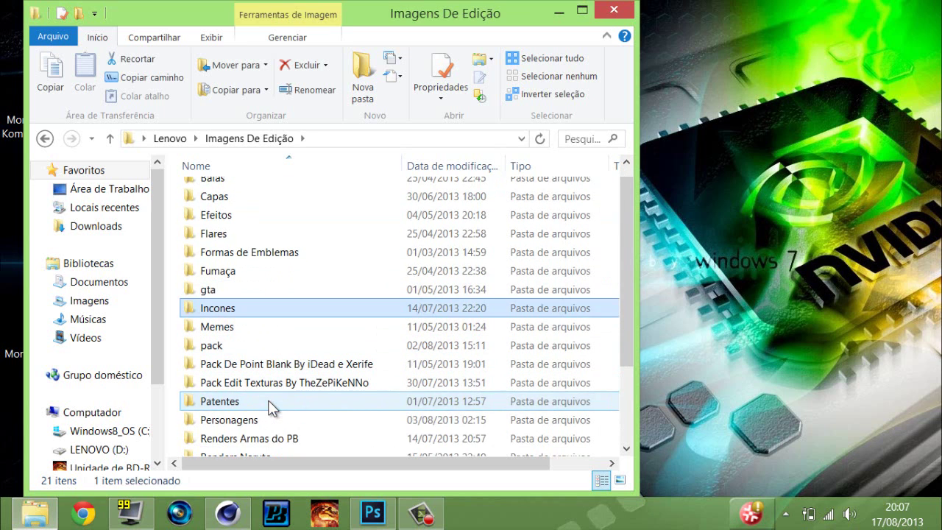
pyautogui.doubleClick(225, 315)
pyautogui.click(223, 312)
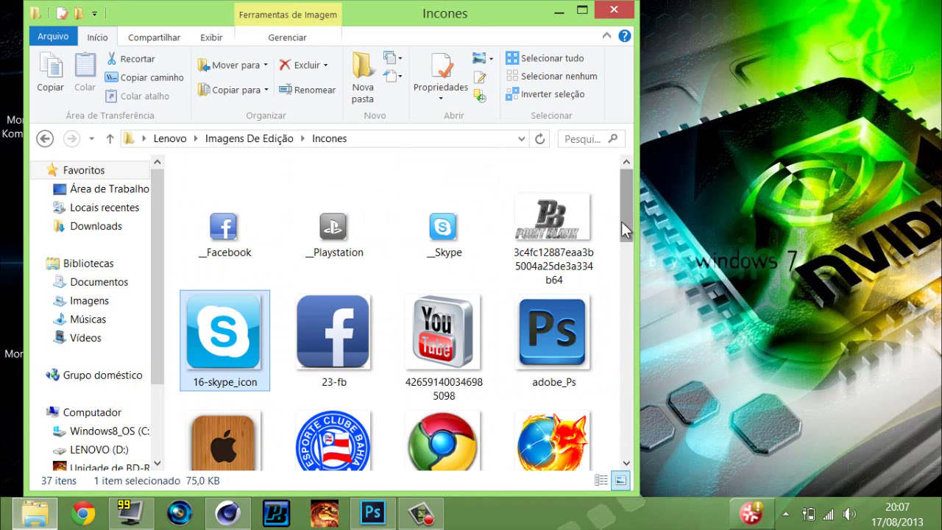
pyautogui.moveTo(621, 221); pyautogui.dragTo(649, 409)
# Rename the kk image to RaidCall.
pyautogui.click(206, 236)
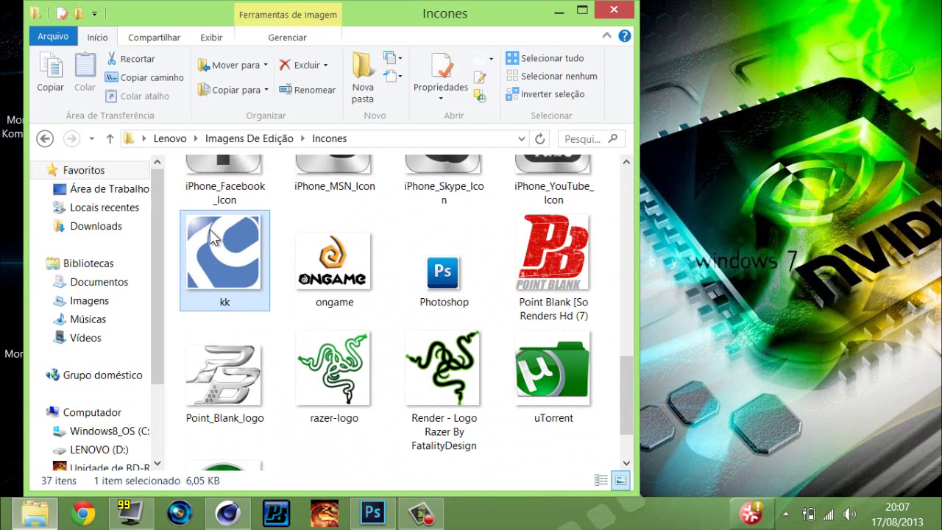
pyautogui.press('F2')
pyautogui.write('R')
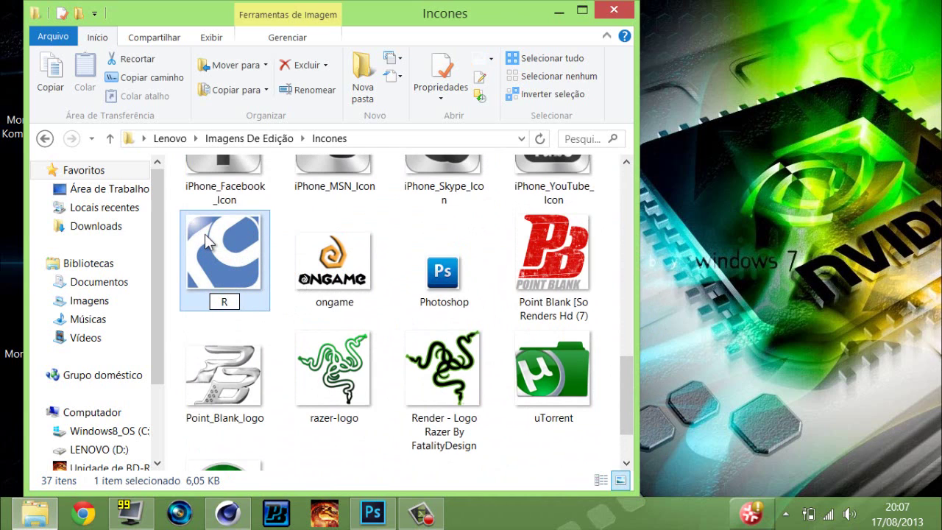
pyautogui.write('aidCall')
pyautogui.press('Return')
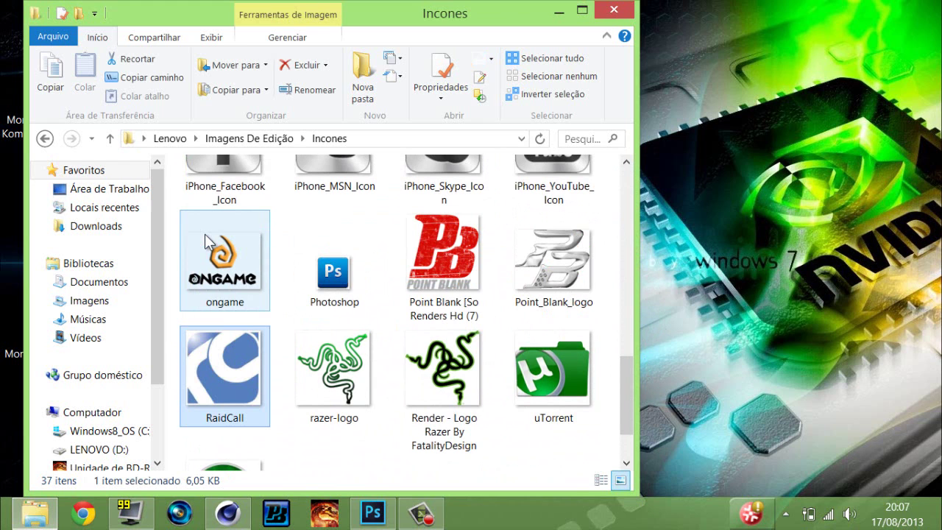
# Place the RaidCall image onto the banner canvas as a new layer.
pyautogui.moveTo(232, 390); pyautogui.dragTo(353, 289)
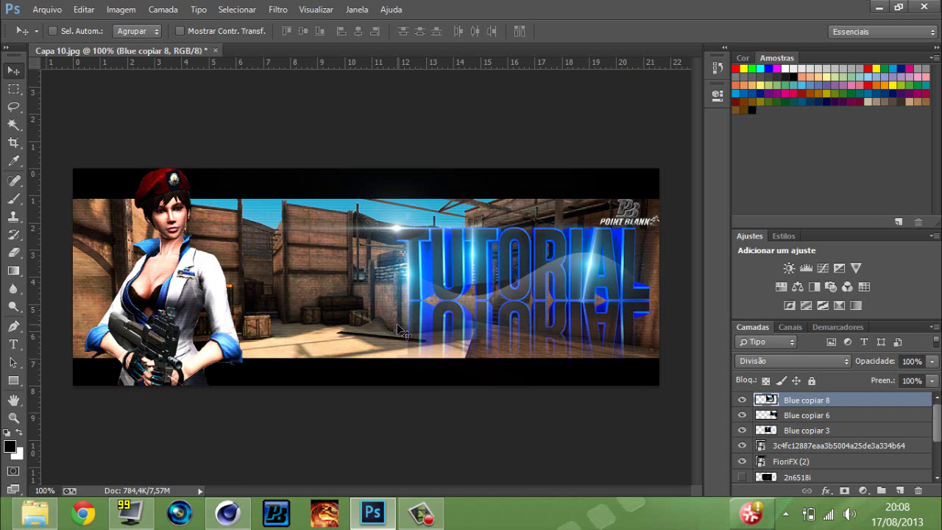
pyautogui.click(35, 513)
pyautogui.moveTo(214, 371); pyautogui.dragTo(652, 355)
pyautogui.press('Return')
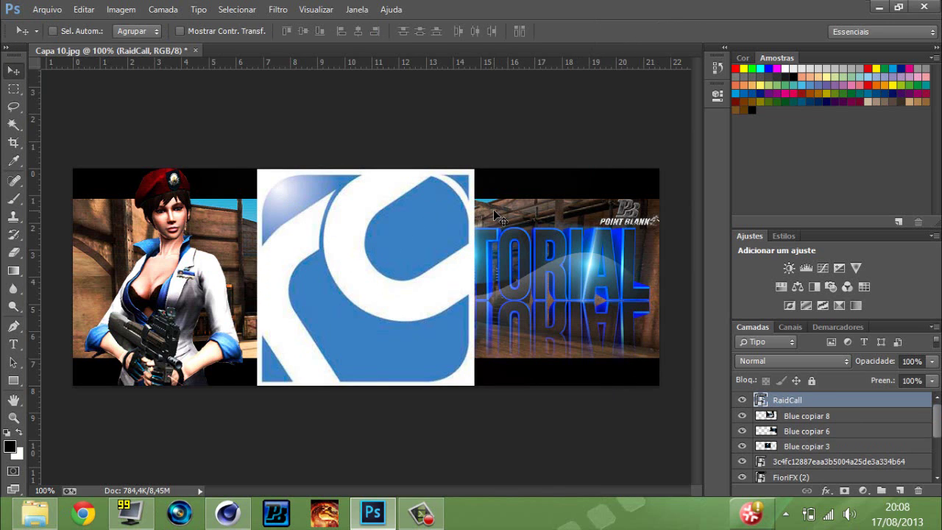
pyautogui.click(15, 126)
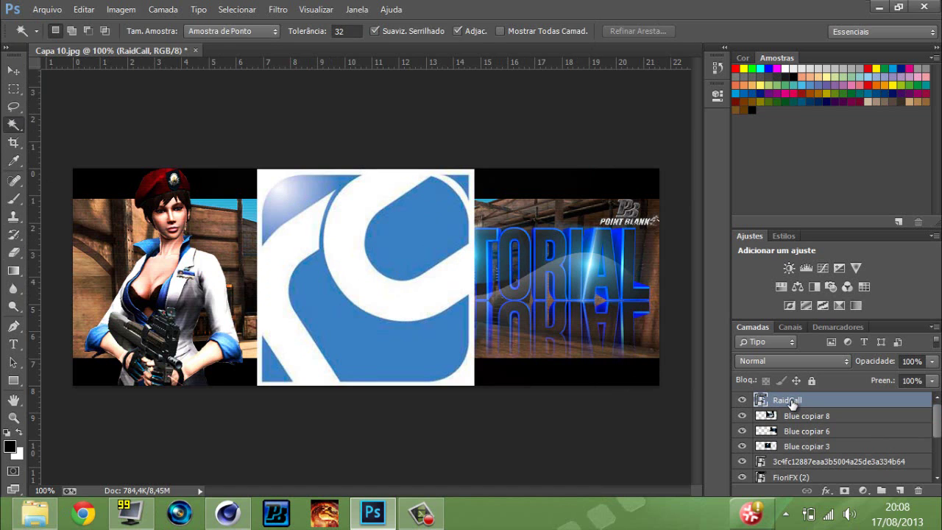
# Rasterize the RaidCall layer, then test removing its white area with Magic Wand and undo.
pyautogui.rightClick(791, 401)
pyautogui.click(530, 245)
pyautogui.click(467, 181)
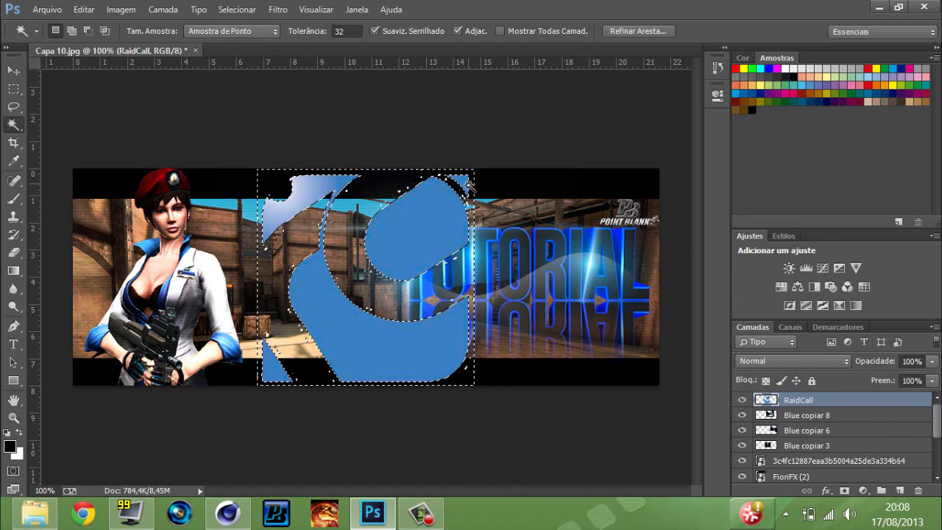
pyautogui.hotkey('ctrl', 'z')
pyautogui.hotkey('ctrl', 'd')
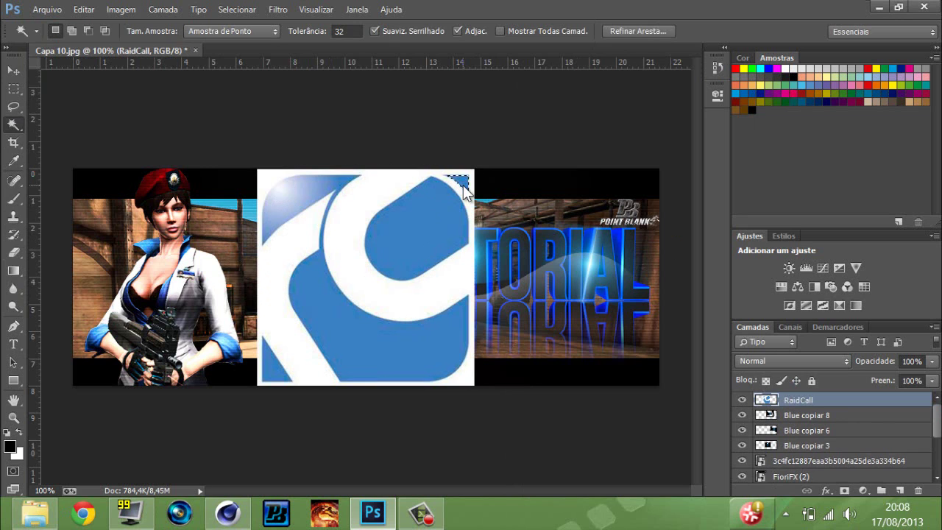
pyautogui.click(268, 175)
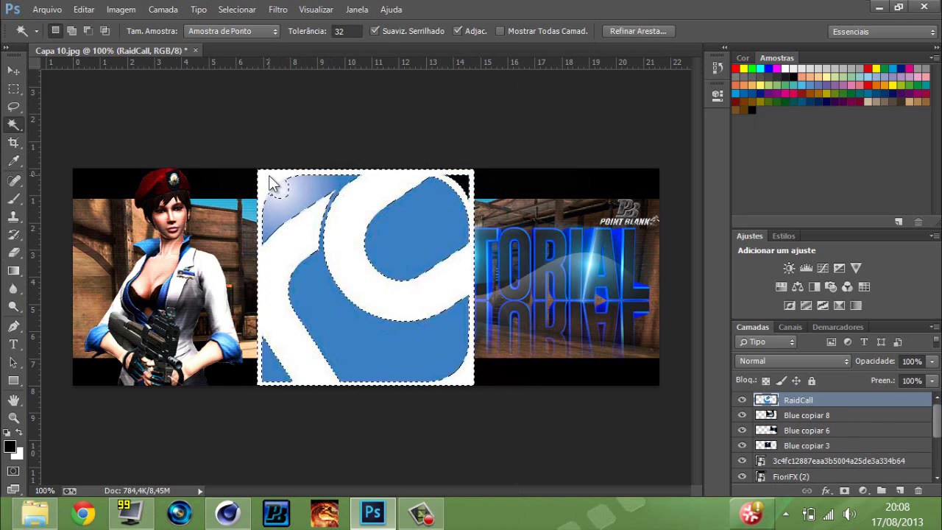
pyautogui.press('Delete')
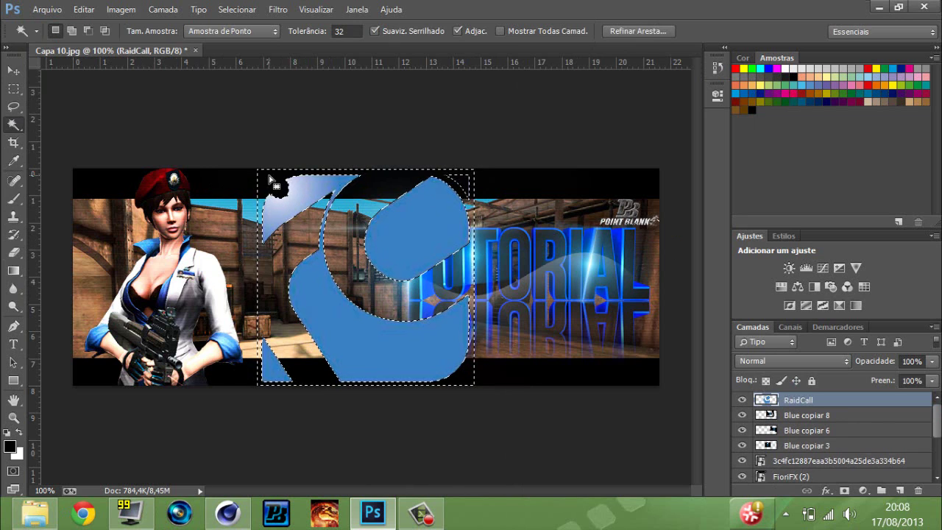
pyautogui.hotkey('ctrl', 'z')
pyautogui.hotkey('ctrl', 'd')
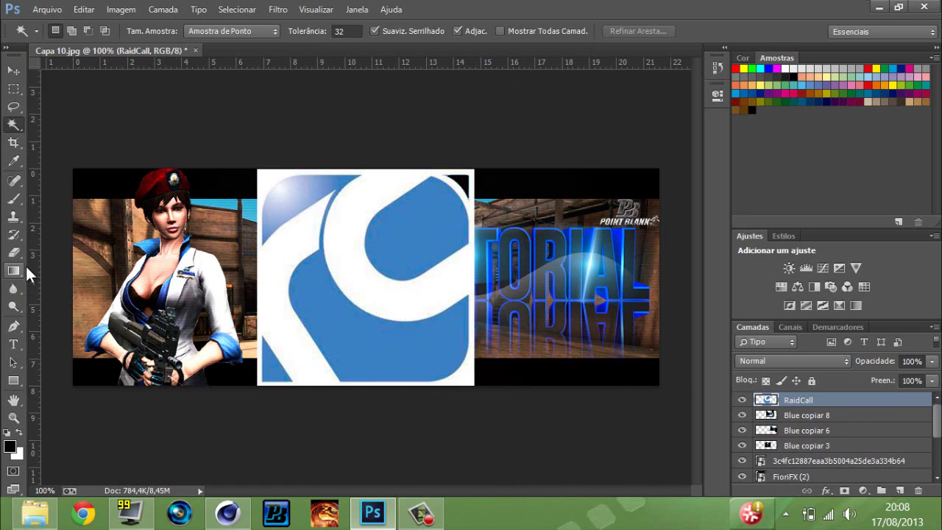
pyautogui.click(13, 252)
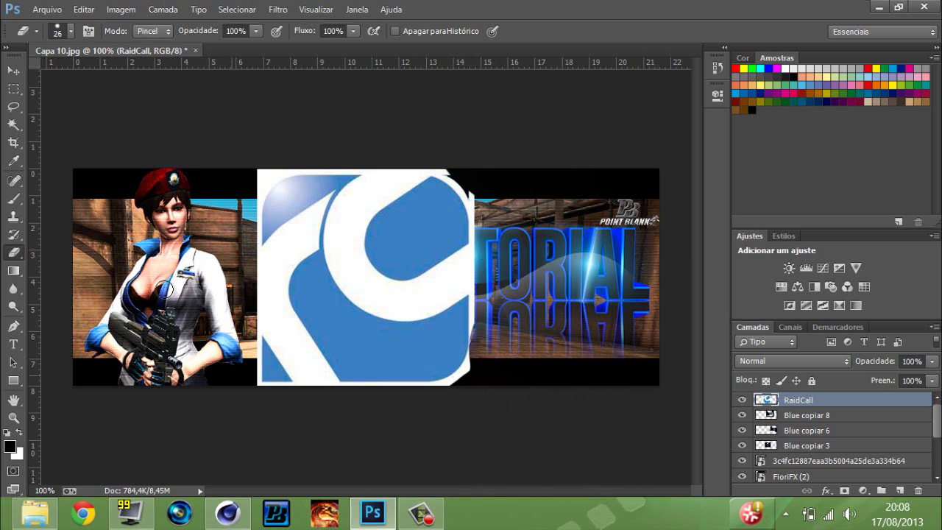
# Erase the logo's top-left corner, left edge and top edge into a rounded outline.
pyautogui.moveTo(253, 176)
pyautogui.mouseDown()
pyautogui.moveTo(235, 190)
pyautogui.moveTo(269, 169)
pyautogui.moveTo(249, 199)
pyautogui.moveTo(244, 281)
pyautogui.mouseUp()
pyautogui.moveTo(263, 168)
pyautogui.mouseDown()
pyautogui.moveTo(442, 167)
pyautogui.moveTo(465, 179)
pyautogui.moveTo(477, 203)
pyautogui.moveTo(450, 175)
pyautogui.moveTo(466, 184)
pyautogui.moveTo(481, 237)
pyautogui.moveTo(481, 364)
pyautogui.mouseUp()
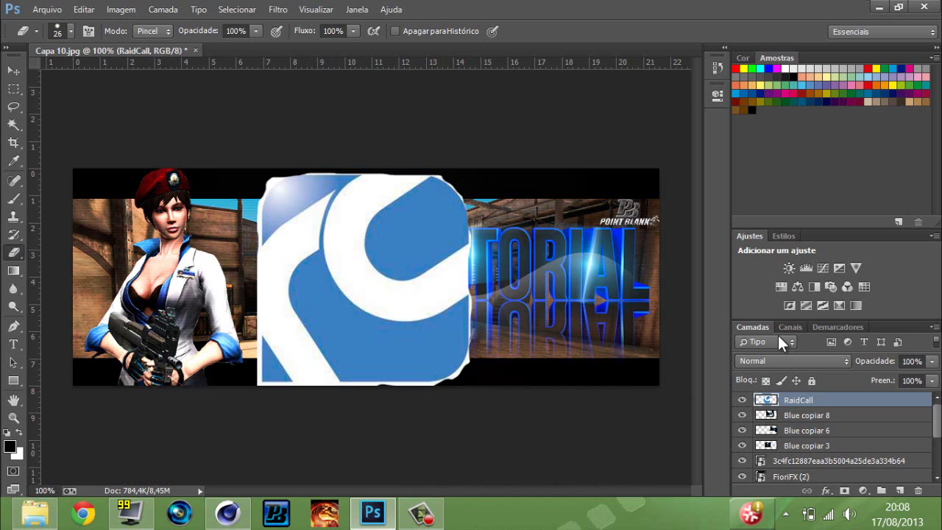
pyautogui.rightClick(813, 401)
# Add a Traçado outline stroke to the RaidCall layer.
pyautogui.click(839, 394)
pyautogui.doubleClick(839, 394)
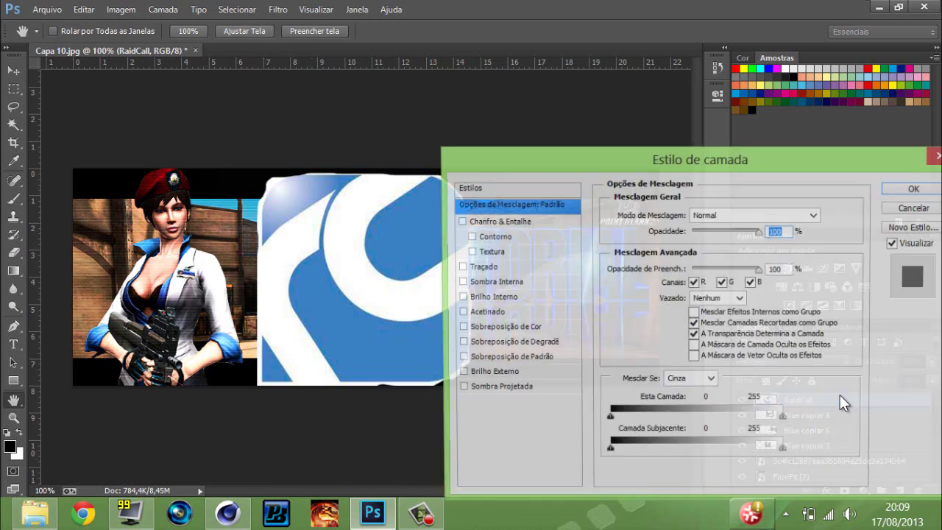
pyautogui.click(460, 266)
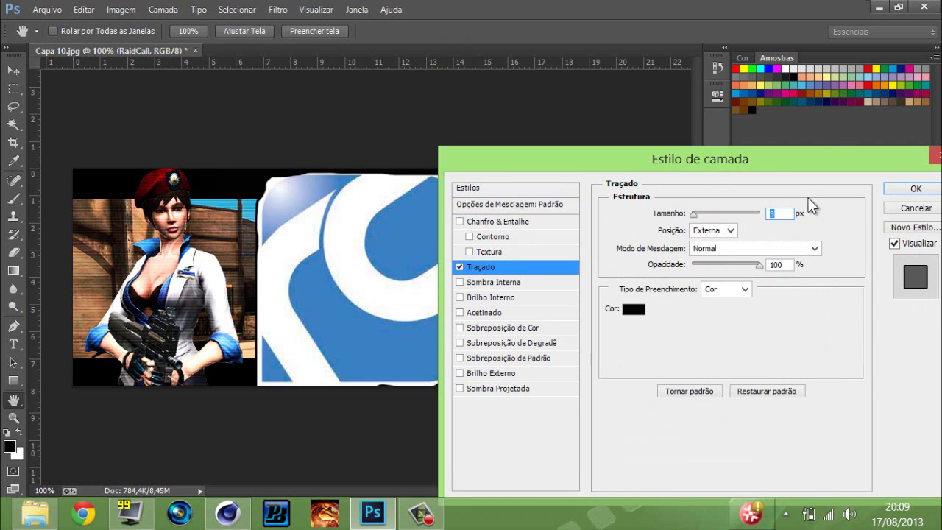
pyautogui.moveTo(680, 162); pyautogui.dragTo(512, 173)
pyautogui.click(748, 204)
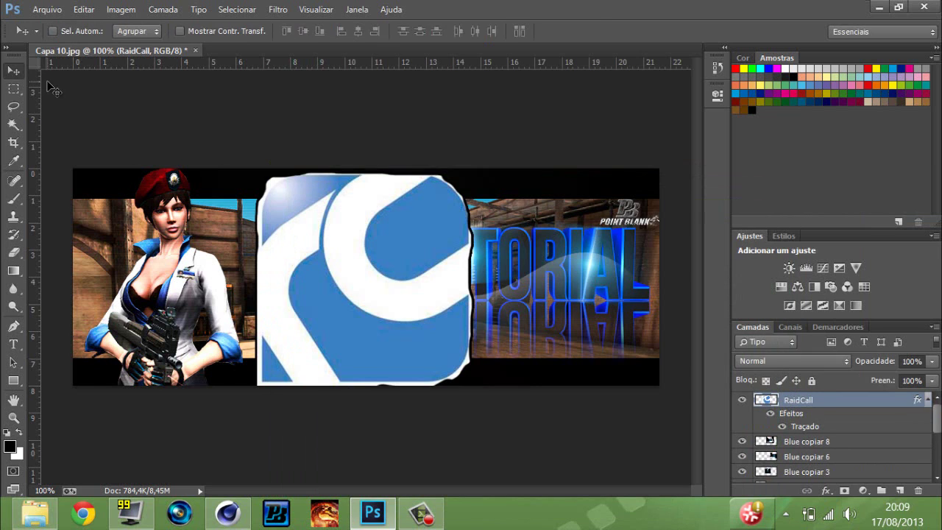
# Scale the RaidCall logo down to a small icon with Free Transform.
pyautogui.hotkey('ctrl', 't')
pyautogui.moveTo(374, 171); pyautogui.dragTo(365, 313)
pyautogui.moveTo(471, 313); pyautogui.dragTo(253, 248)
pyautogui.press('Return')
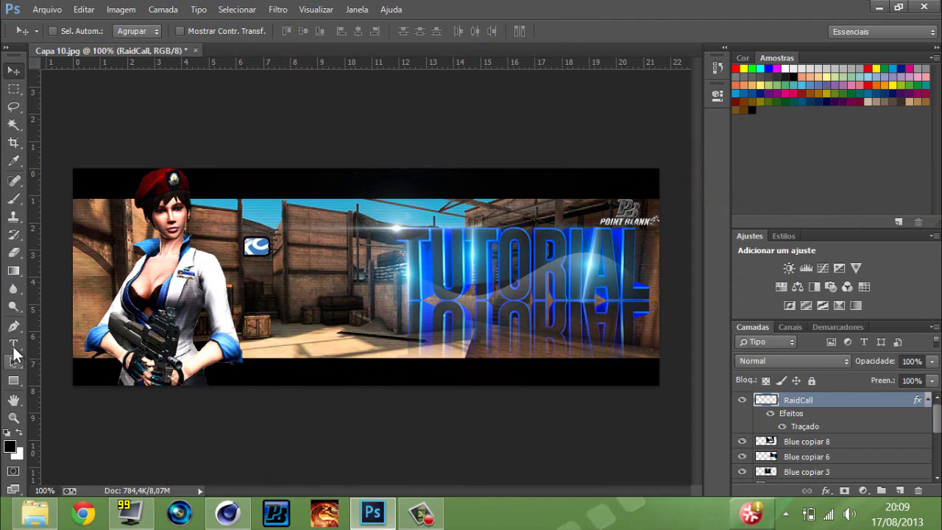
# Type a dark grey '>>' social-media handle line and move it into the top black band.
pyautogui.click(13, 344)
pyautogui.click(326, 236)
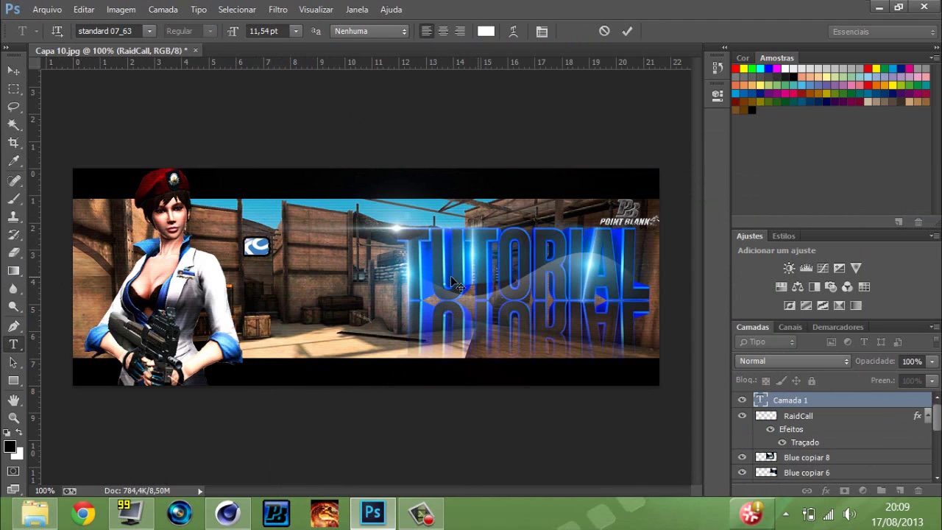
pyautogui.write('>>')
pyautogui.click(487, 31)
pyautogui.moveTo(583, 341)
pyautogui.mouseDown()
pyautogui.moveTo(585, 323)
pyautogui.moveTo(569, 410)
pyautogui.moveTo(566, 385)
pyautogui.mouseUp()
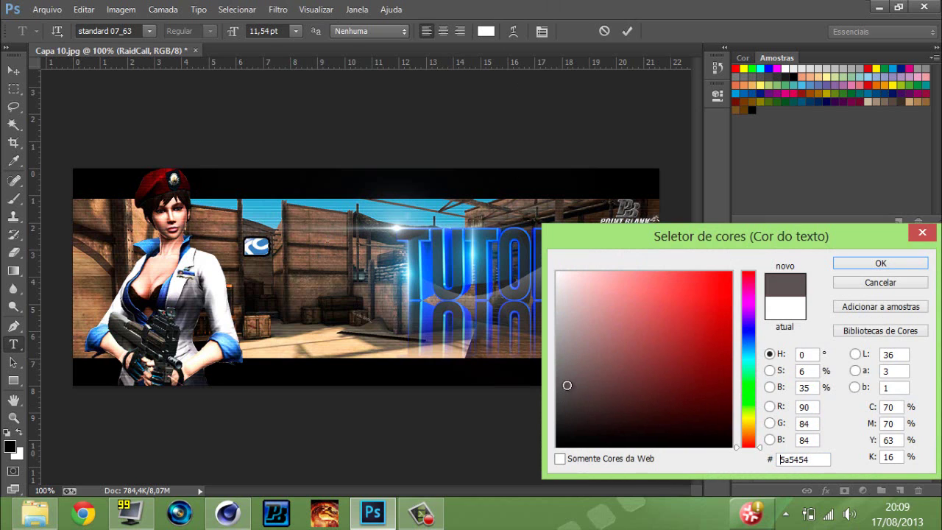
pyautogui.click(844, 263)
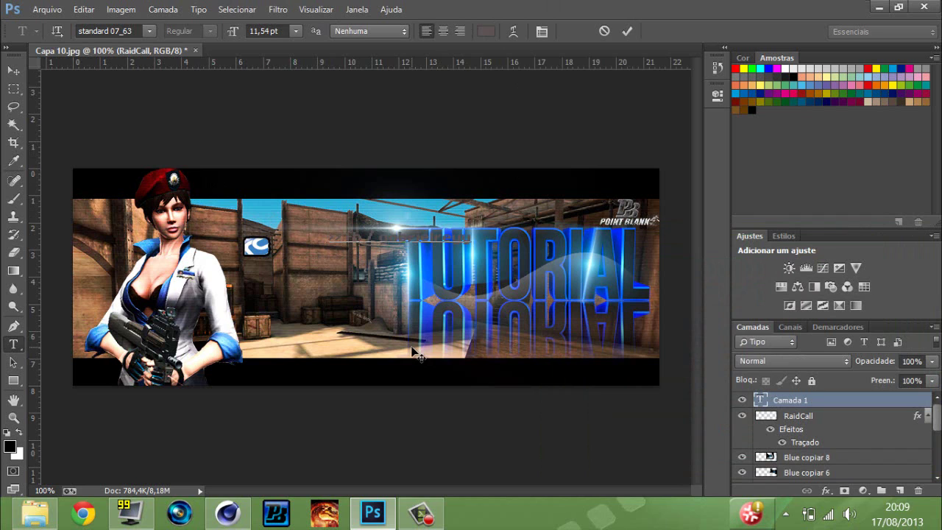
pyautogui.click(13, 69)
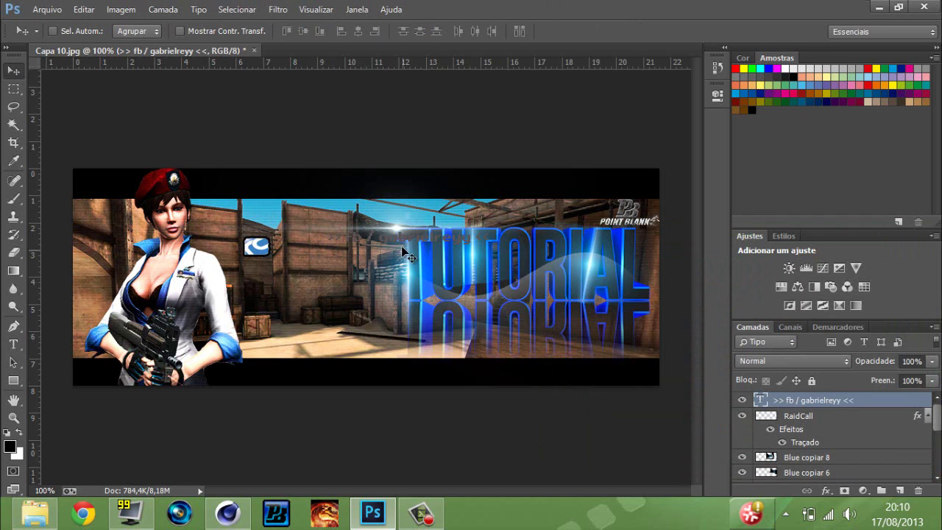
pyautogui.moveTo(401, 246); pyautogui.dragTo(405, 197)
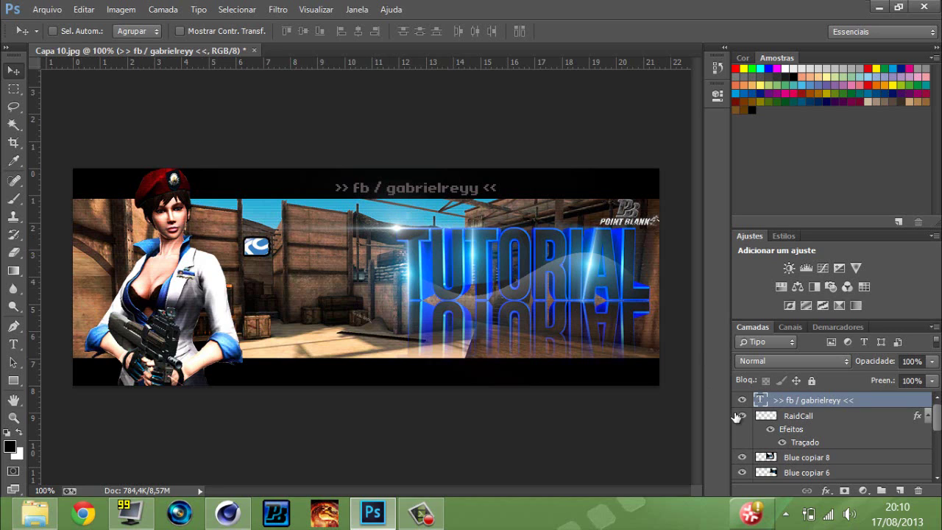
# Replace the handle text with the RaidCall ID number and move it beside the RaidCall icon.
pyautogui.click(13, 344)
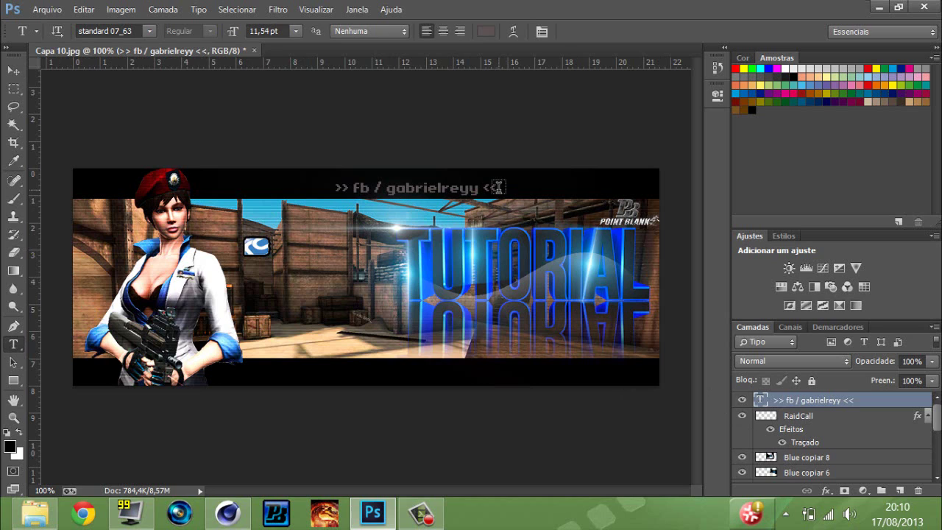
pyautogui.moveTo(497, 187); pyautogui.dragTo(335, 188)
pyautogui.press('BackSpace')
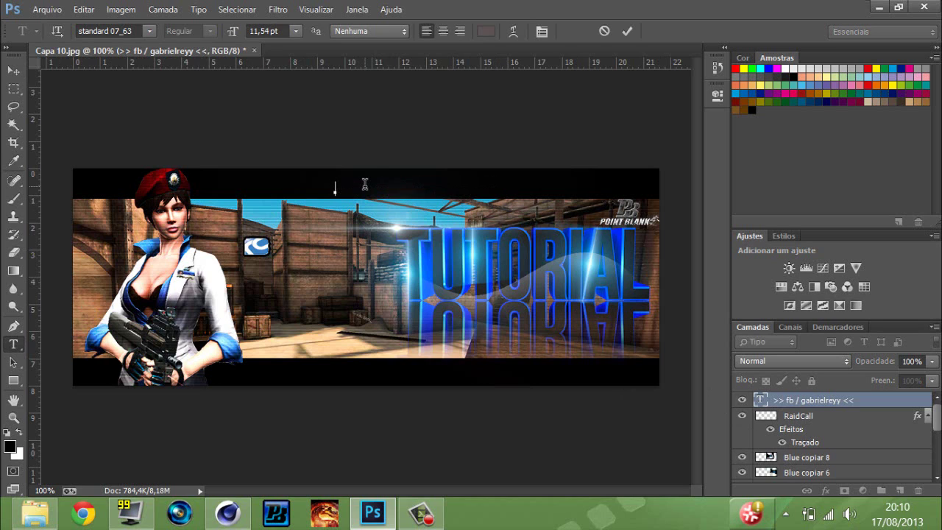
pyautogui.write('304o304')
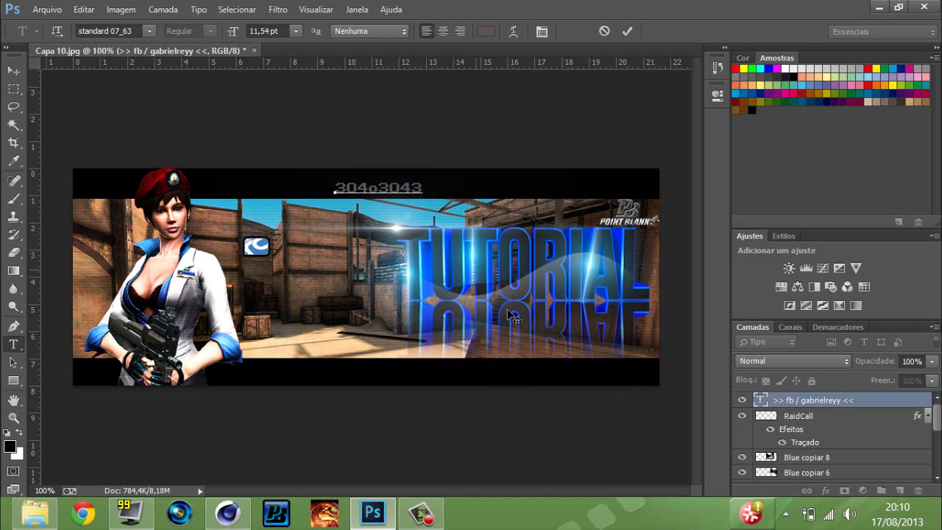
pyautogui.press('BackSpace')
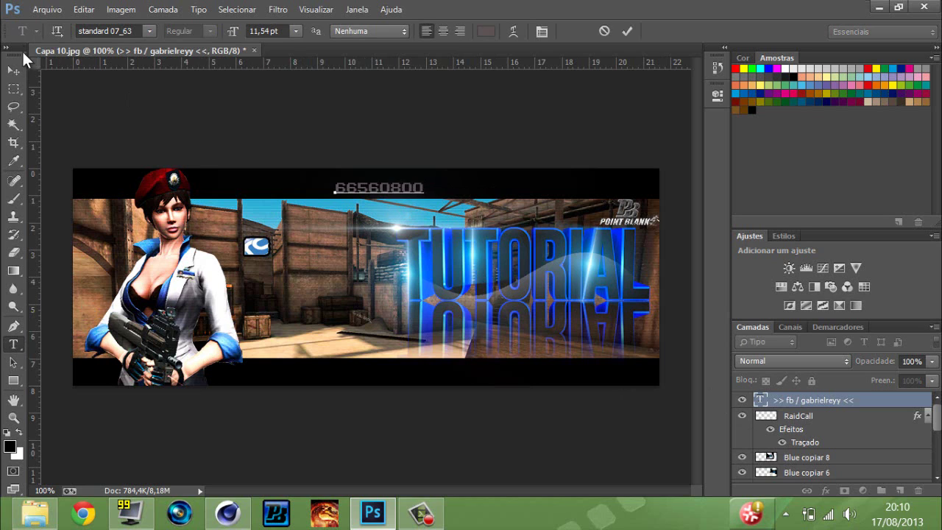
pyautogui.click(14, 71)
pyautogui.moveTo(397, 186); pyautogui.dragTo(340, 244)
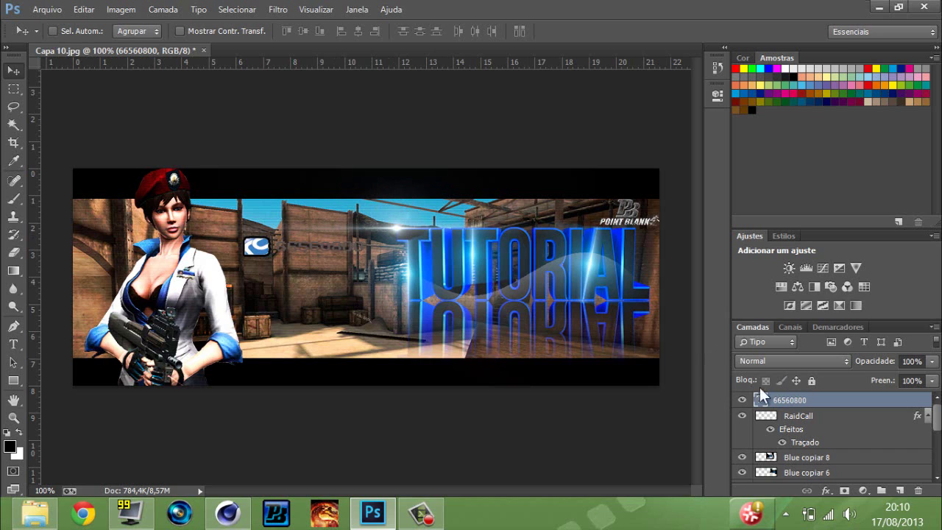
pyautogui.hotkey('ctrl', 't')
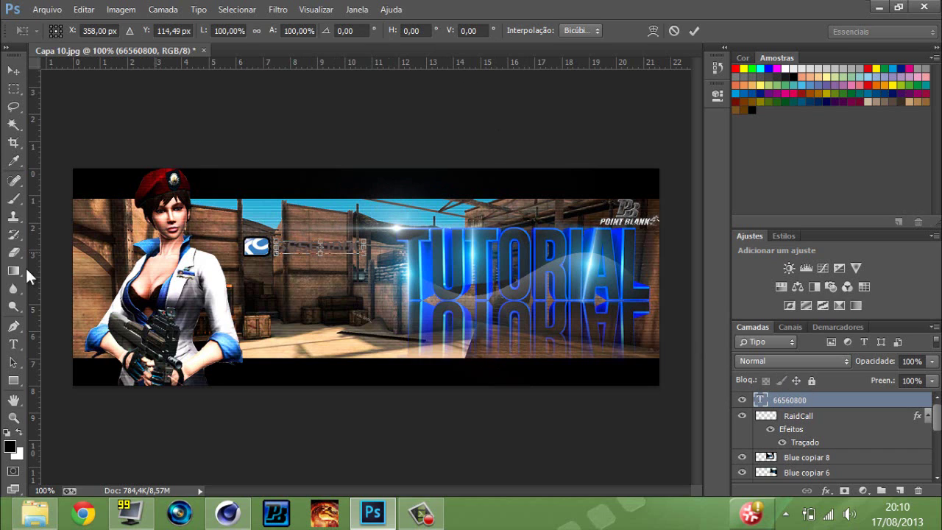
pyautogui.press('Return')
pyautogui.click(13, 344)
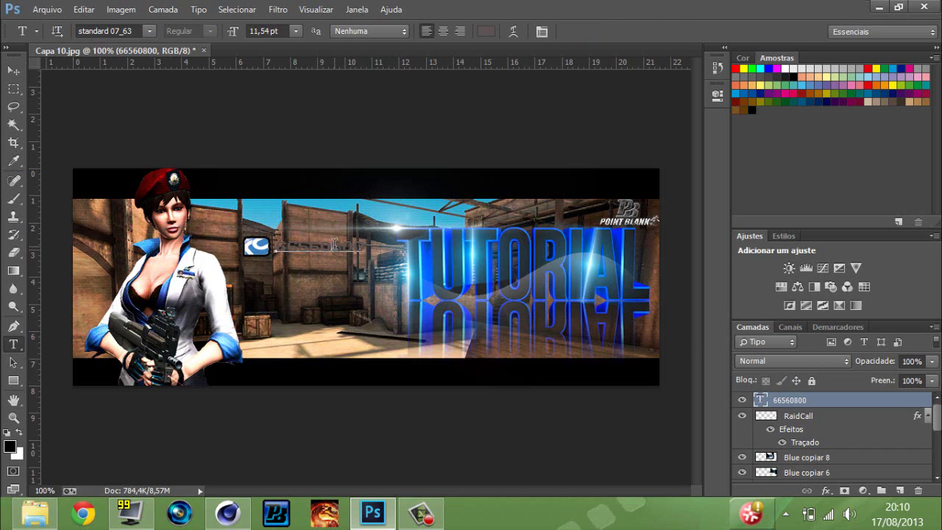
pyautogui.click(335, 245)
# Set the ID text colour to white (ffffff).
pyautogui.click(486, 31)
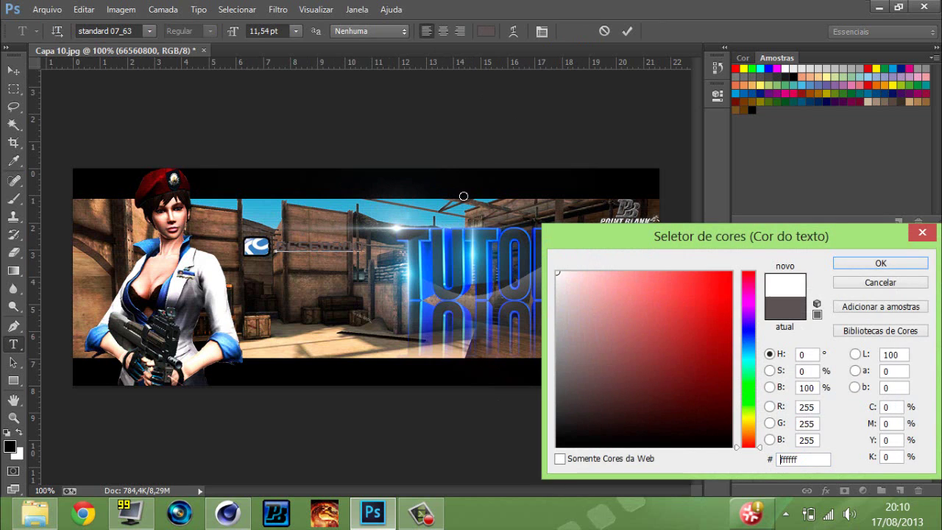
pyautogui.click(464, 196)
pyautogui.write('ffffff')
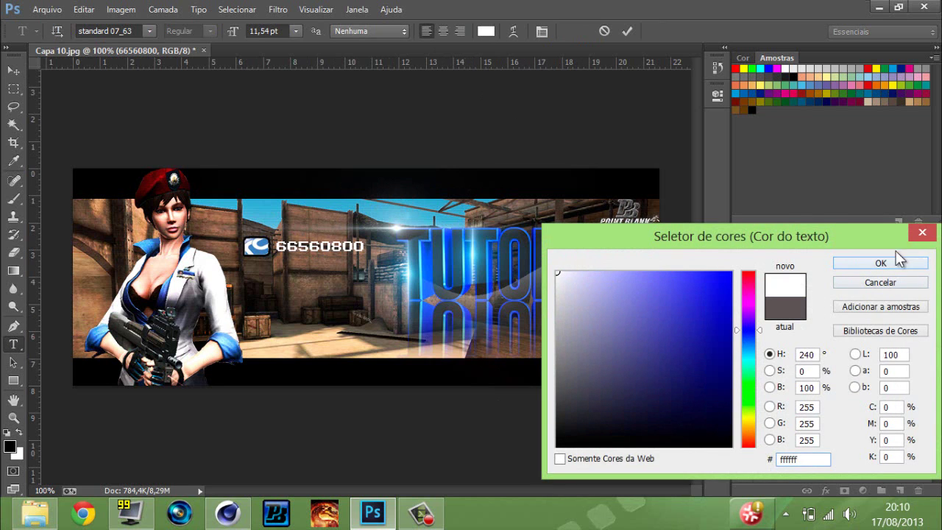
pyautogui.click(880, 263)
# Give the ID text a 5 px black Traçado stroke.
pyautogui.doubleClick(805, 400)
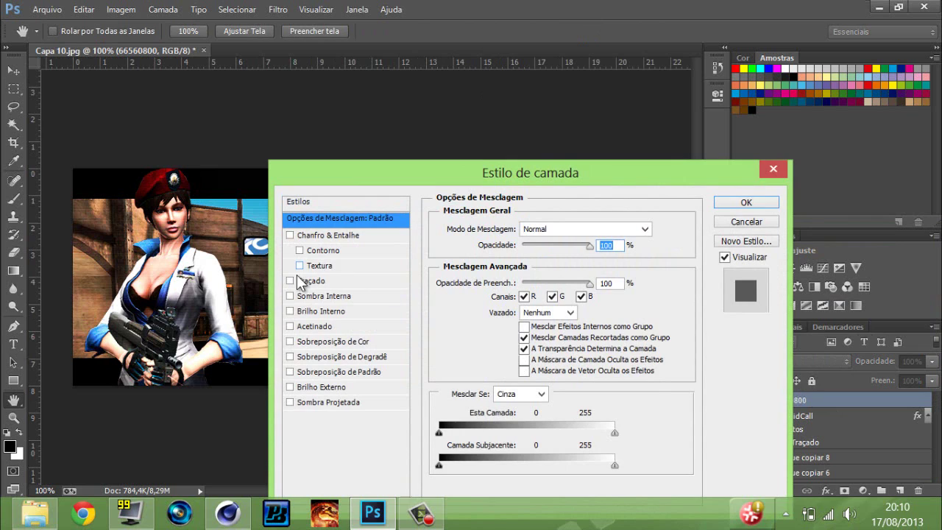
pyautogui.click(290, 280)
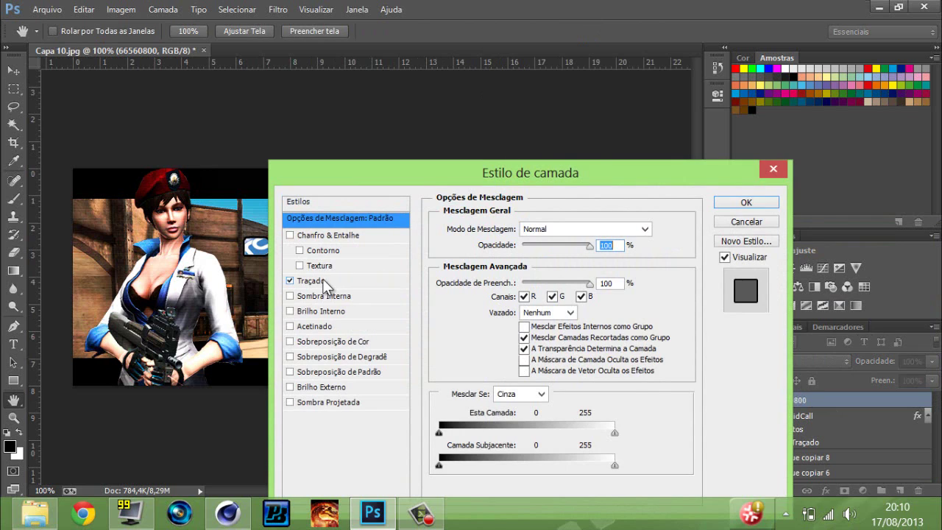
pyautogui.click(324, 282)
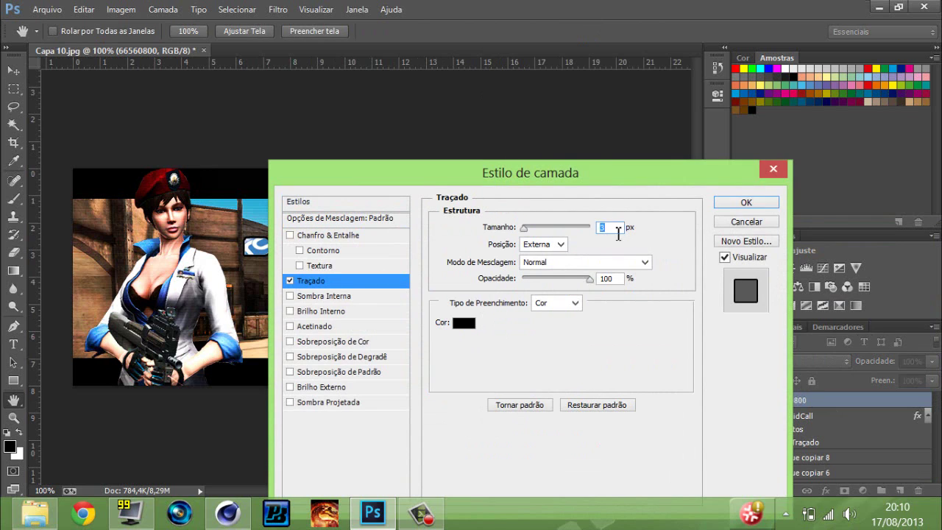
pyautogui.moveTo(506, 177); pyautogui.dragTo(686, 131)
pyautogui.click(931, 301)
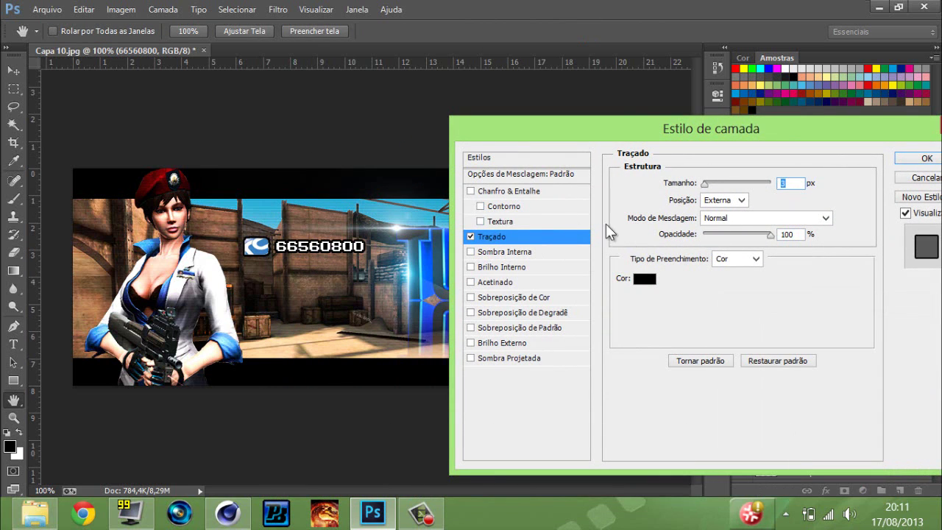
pyautogui.moveTo(705, 183)
pyautogui.mouseDown()
pyautogui.moveTo(749, 189)
pyautogui.moveTo(706, 188)
pyautogui.mouseUp()
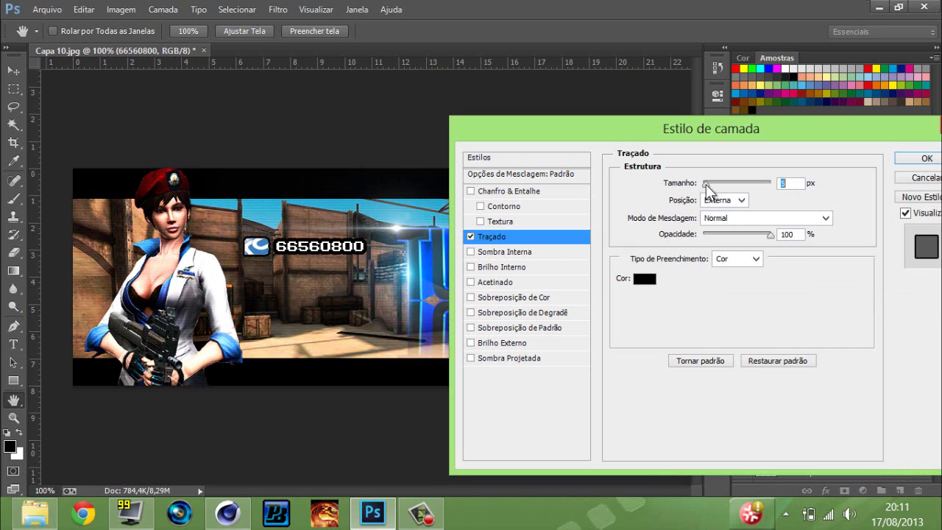
pyautogui.click(927, 158)
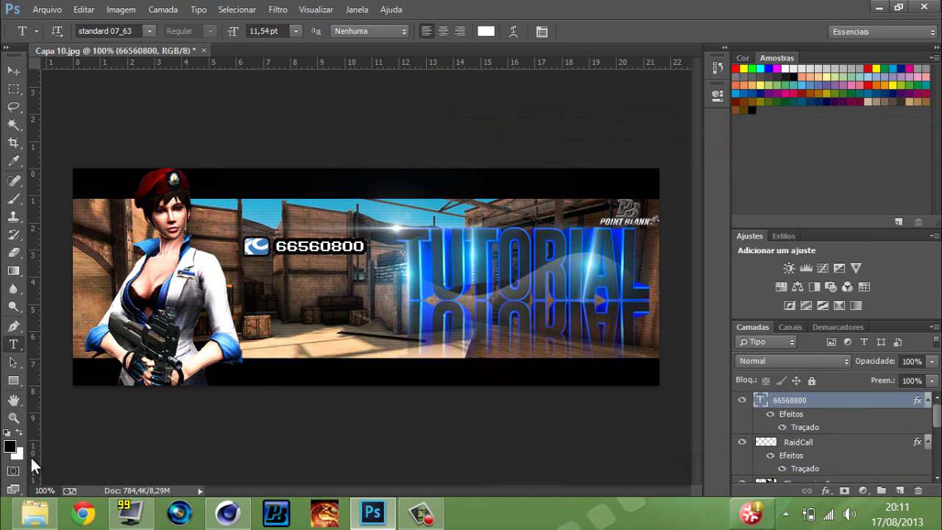
# Browse the Incones icons folder, then close it.
pyautogui.click(34, 513)
pyautogui.scroll(-2, 408, 313)
pyautogui.scroll(6, 414, 310)
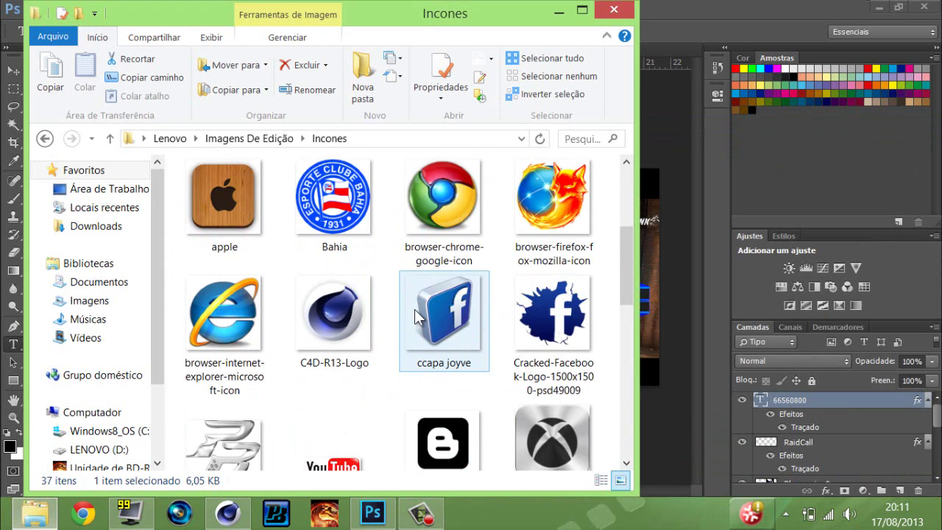
pyautogui.scroll(3, 414, 309)
pyautogui.scroll(-5, 566, 92)
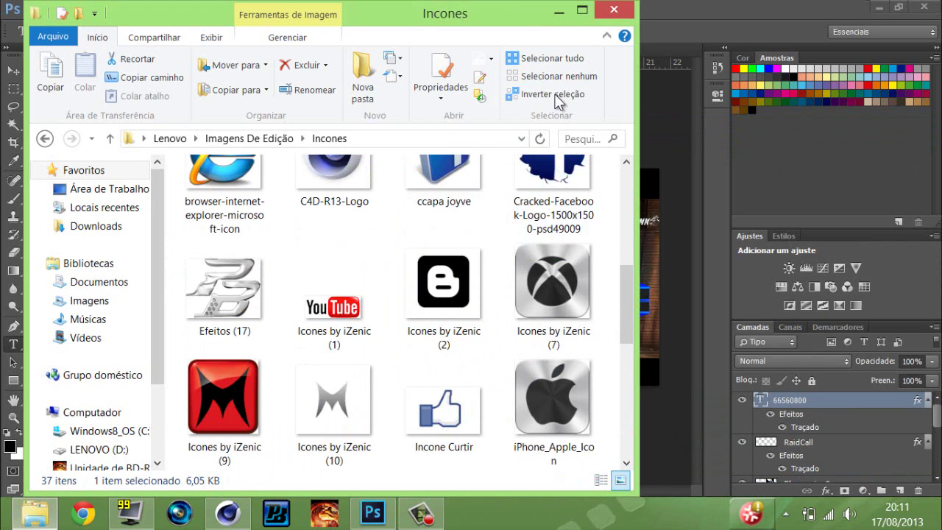
pyautogui.click(614, 10)
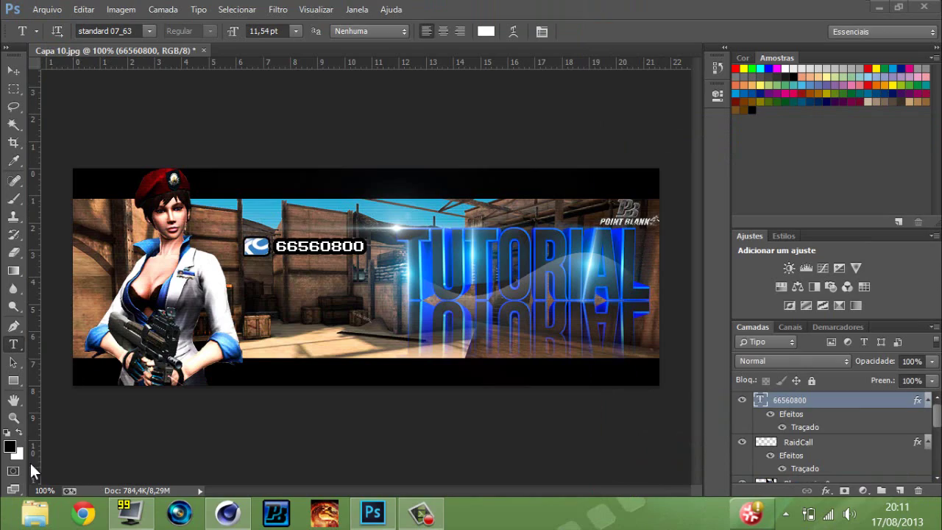
# Open an earlier sample Point Blank banner from the desktop Photoshop folder in Photo Viewer.
pyautogui.click(373, 513)
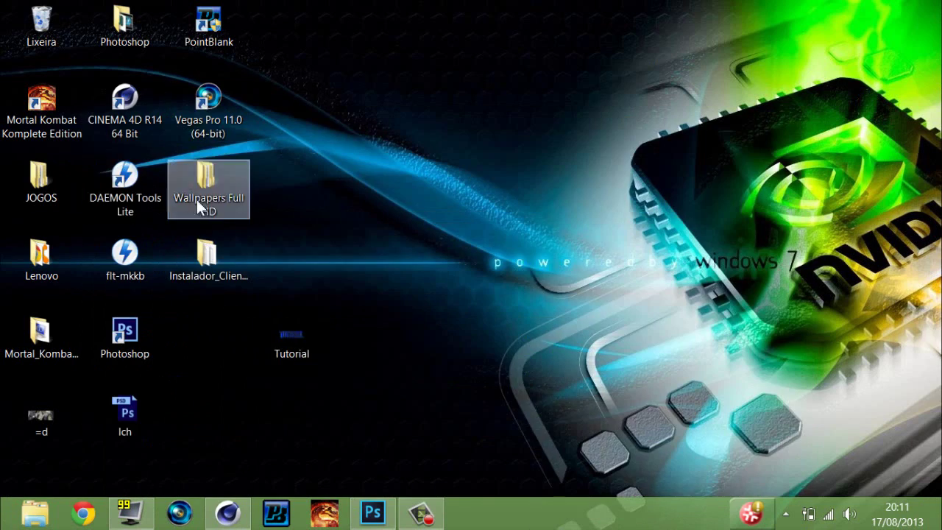
pyautogui.doubleClick(35, 271)
pyautogui.click(615, 9)
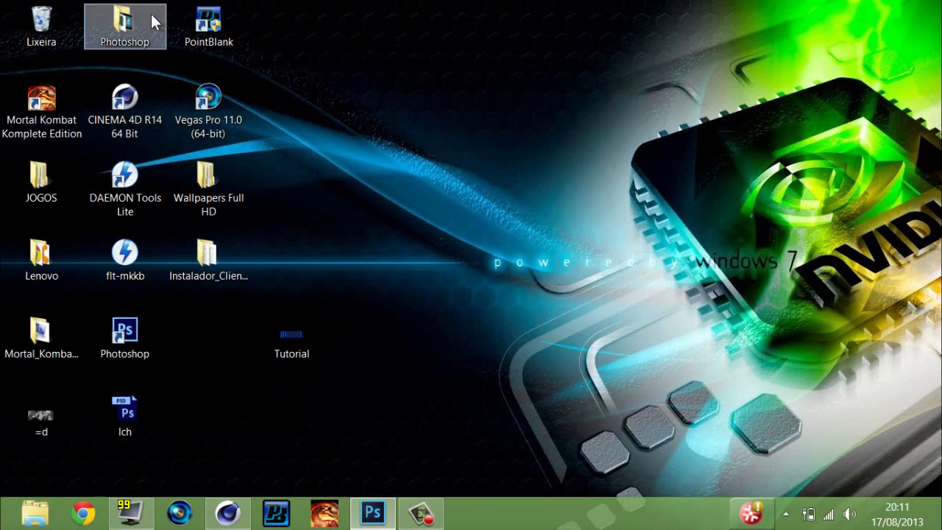
pyautogui.doubleClick(125, 22)
pyautogui.doubleClick(526, 302)
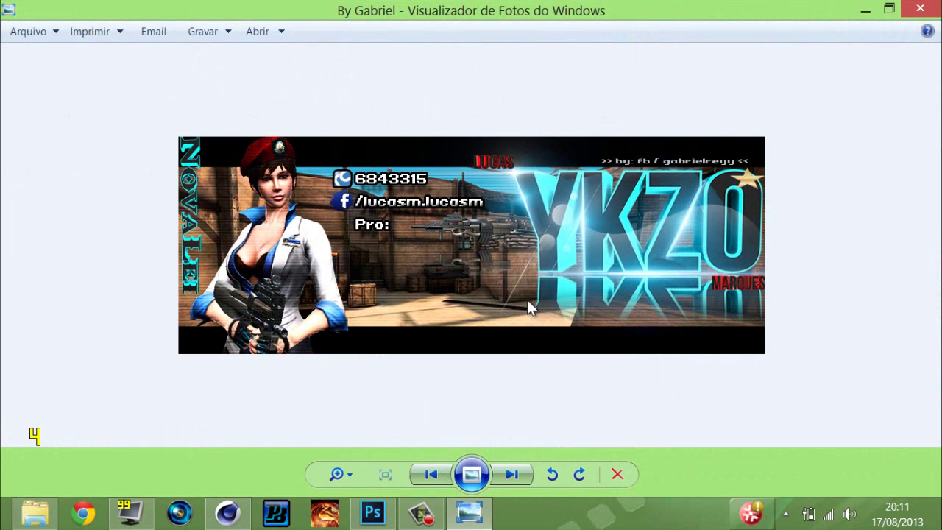
pyautogui.click(227, 513)
pyautogui.click(469, 513)
# Close the preview and Photoshop folder, then open Lenovo › Imagens De Edição › Patentes.
pyautogui.click(933, 7)
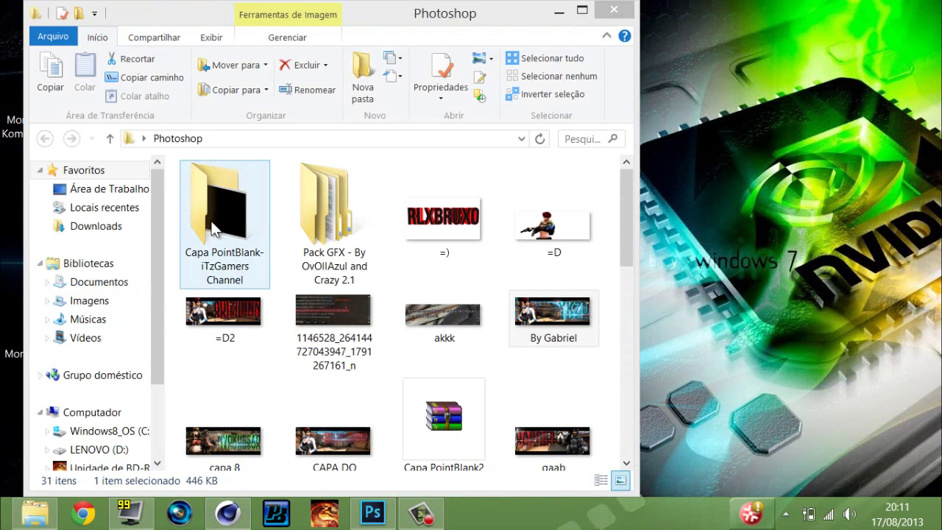
pyautogui.click(613, 11)
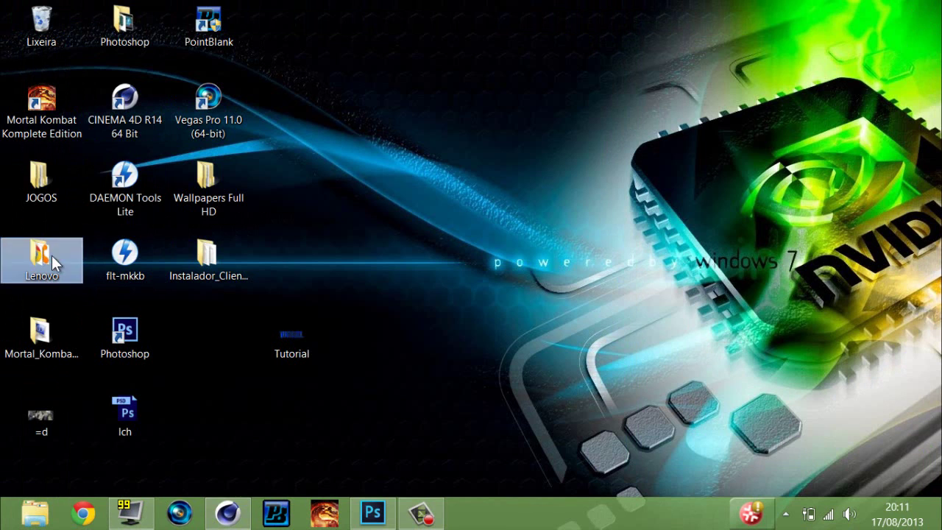
pyautogui.doubleClick(45, 254)
pyautogui.click(254, 287)
pyautogui.click(234, 214)
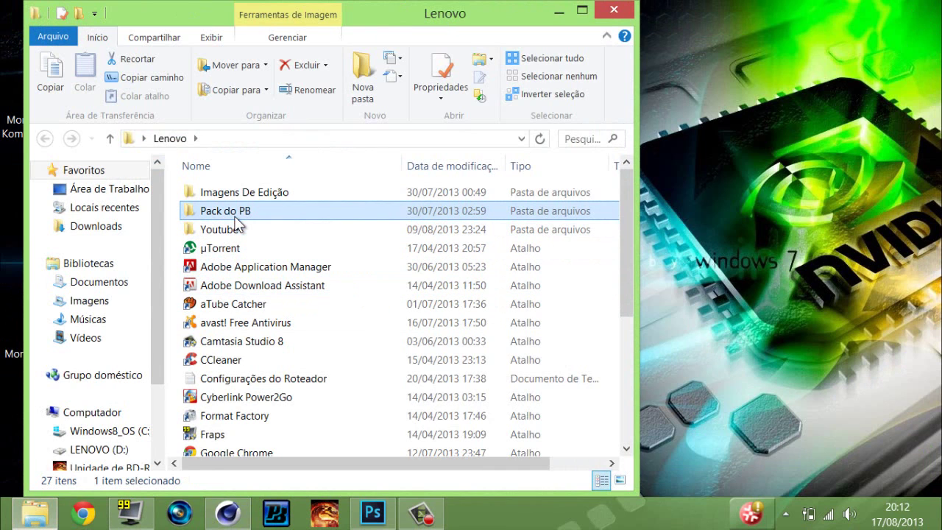
pyautogui.click(340, 285)
pyautogui.doubleClick(247, 194)
pyautogui.press('p')
pyautogui.press('p')
pyautogui.press('p')
pyautogui.press('p')
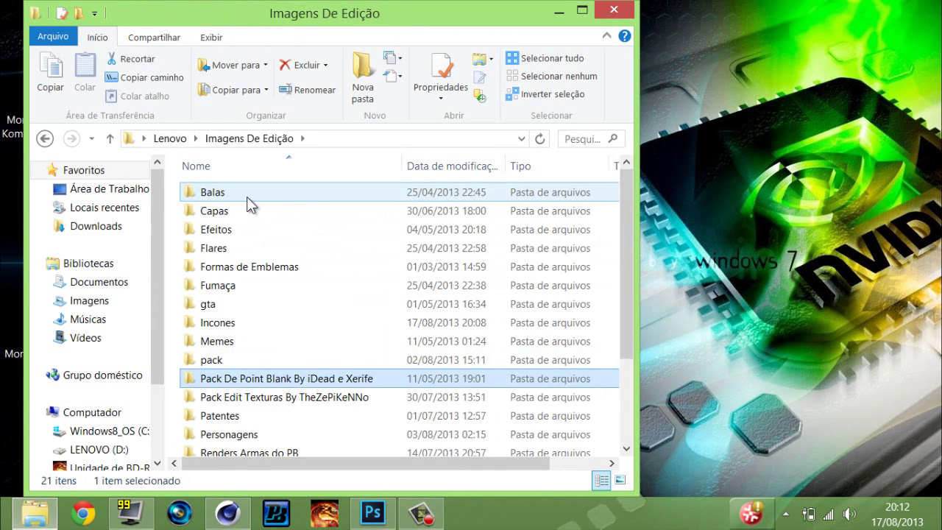
pyautogui.doubleClick(218, 416)
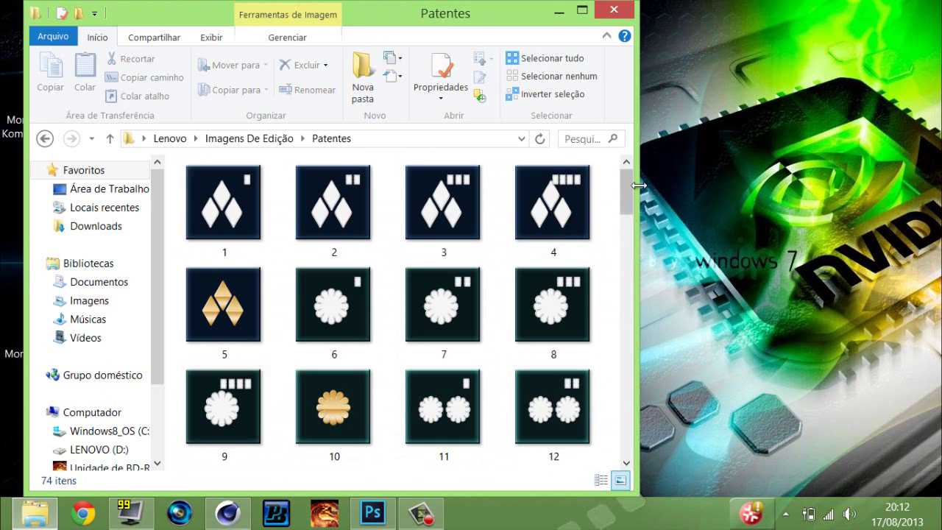
pyautogui.scroll(-1, 626, 198)
pyautogui.moveTo(627, 198); pyautogui.dragTo(632, 221)
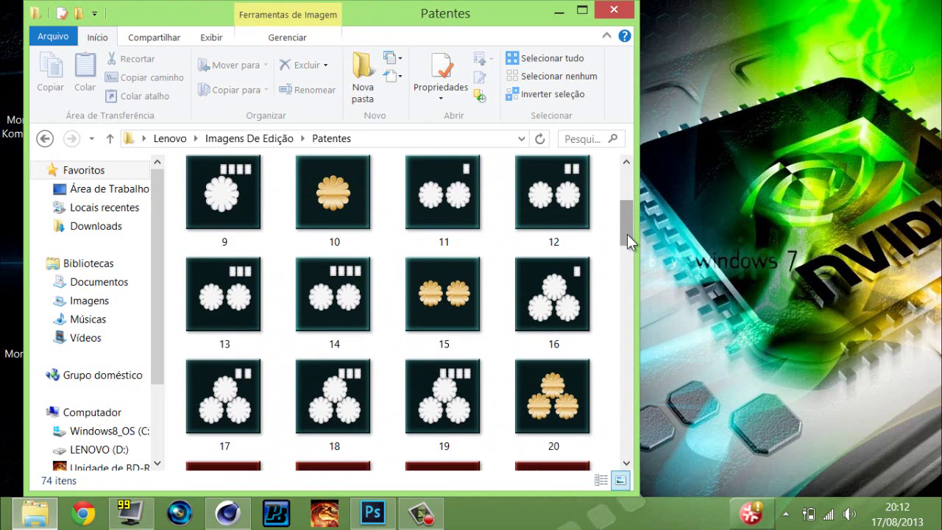
# Place four-gold-star rank badge 24 on the banner, shrink it slightly and nudge it upward.
pyautogui.moveTo(404, 397); pyautogui.dragTo(382, 322)
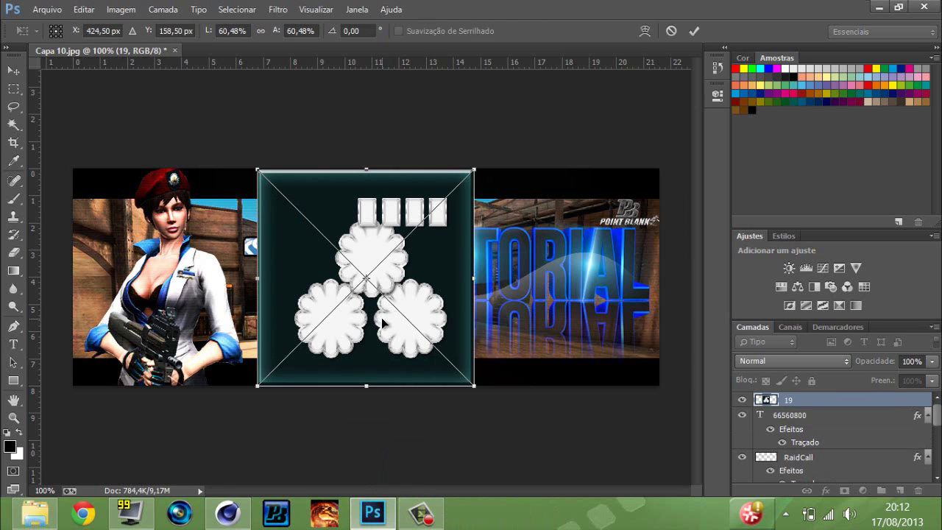
pyautogui.press('Escape')
pyautogui.click(34, 513)
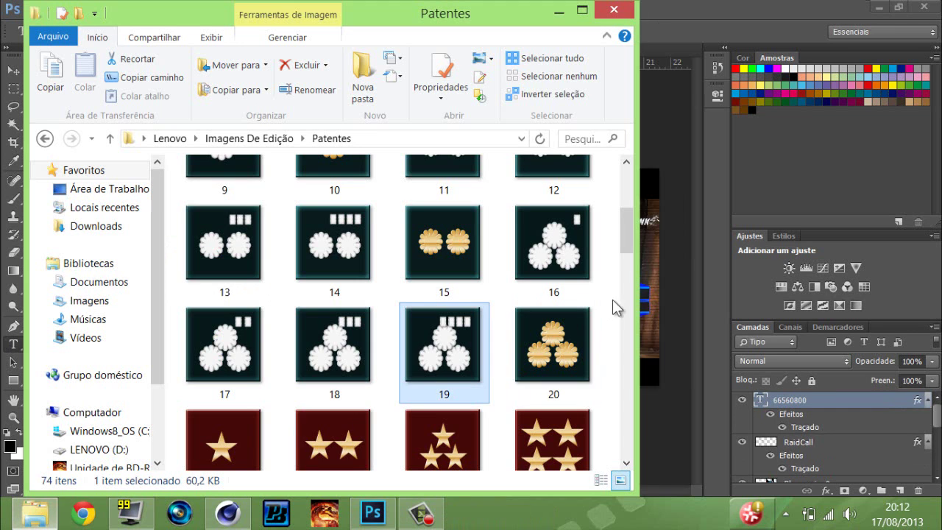
pyautogui.moveTo(555, 440); pyautogui.dragTo(644, 354)
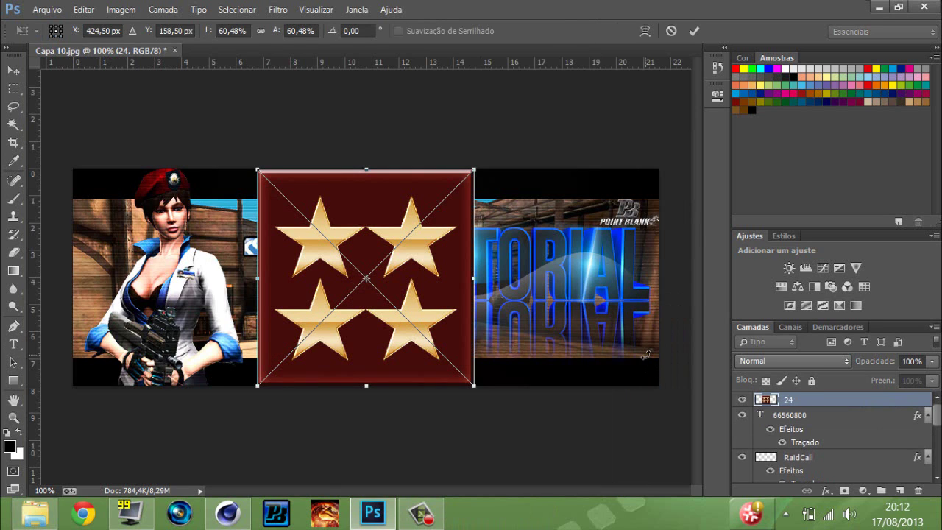
pyautogui.moveTo(475, 171); pyautogui.dragTo(457, 200)
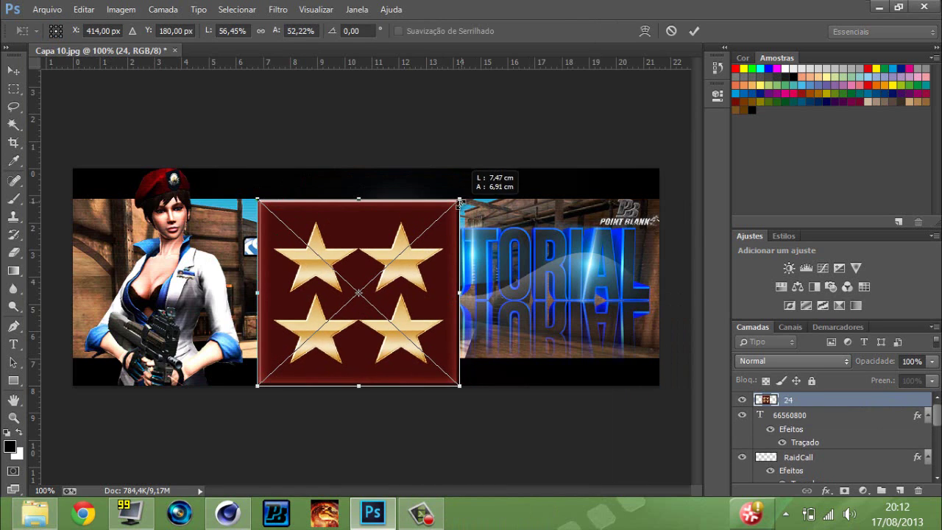
pyautogui.press('Return')
pyautogui.click(15, 72)
pyautogui.moveTo(350, 281); pyautogui.dragTo(355, 264)
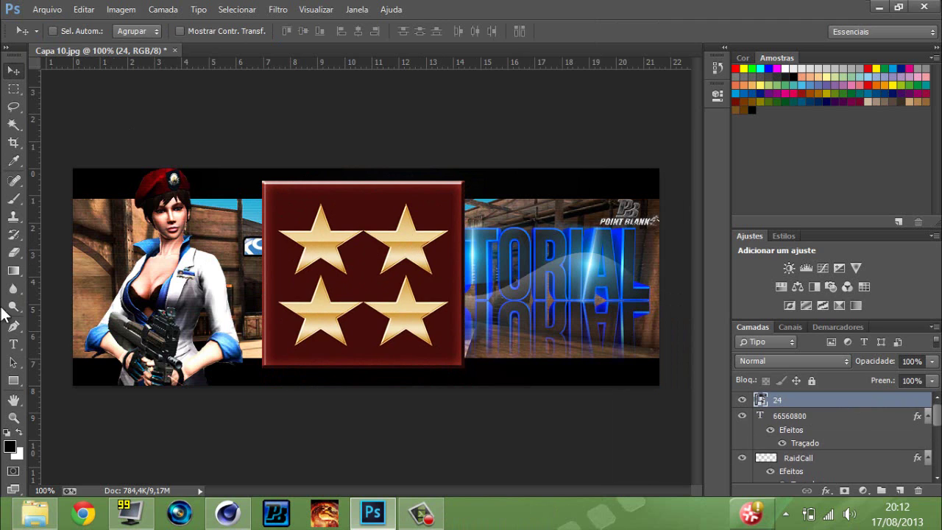
# Rasterize the badge layer and delete its dark red backing and frame edges with Magic Wand selections.
pyautogui.click(18, 122)
pyautogui.click(340, 209)
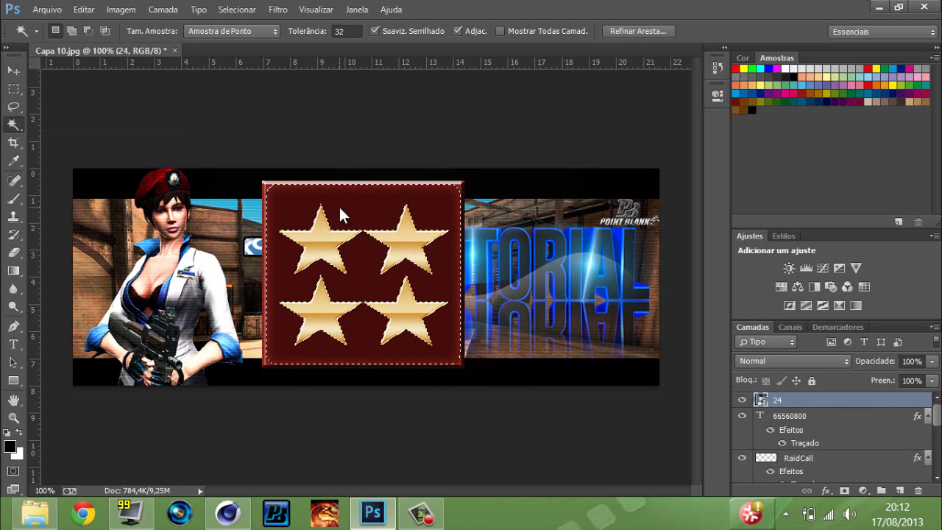
pyautogui.rightClick(791, 403)
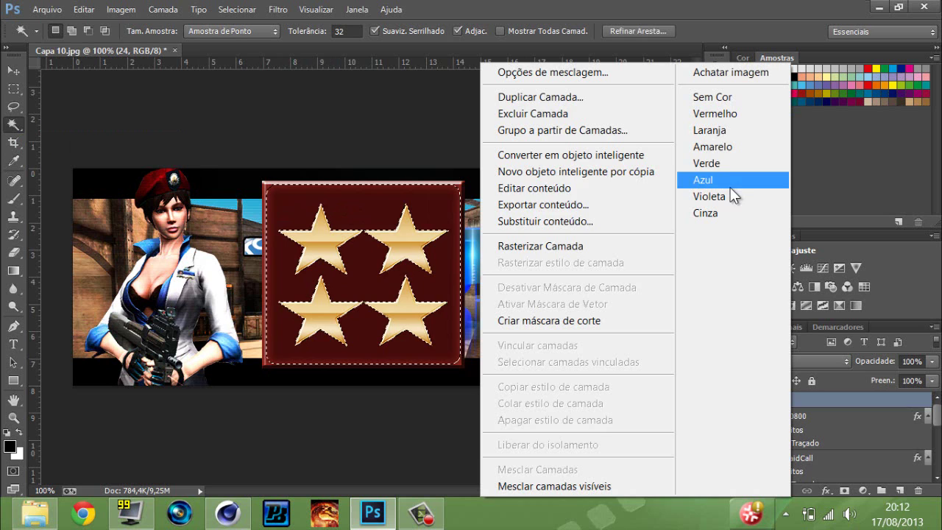
pyautogui.click(545, 249)
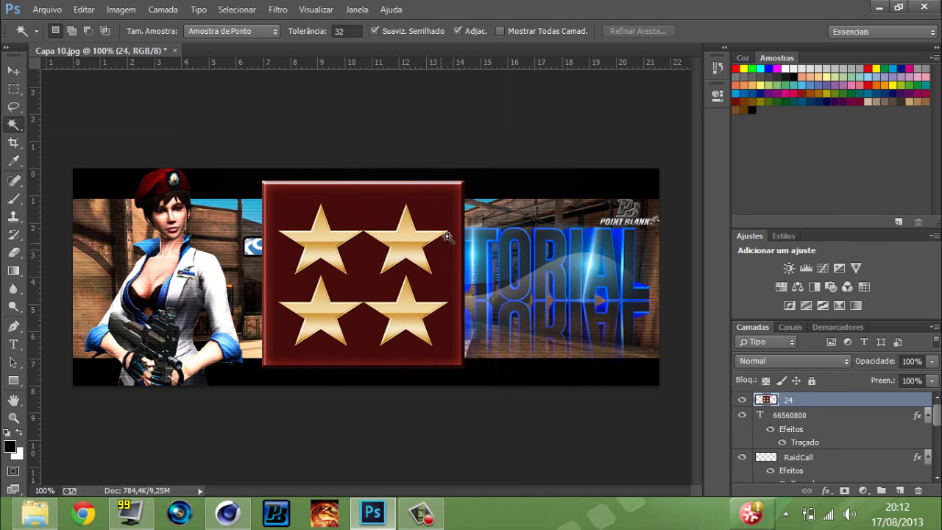
pyautogui.click(449, 206)
pyautogui.press('Delete')
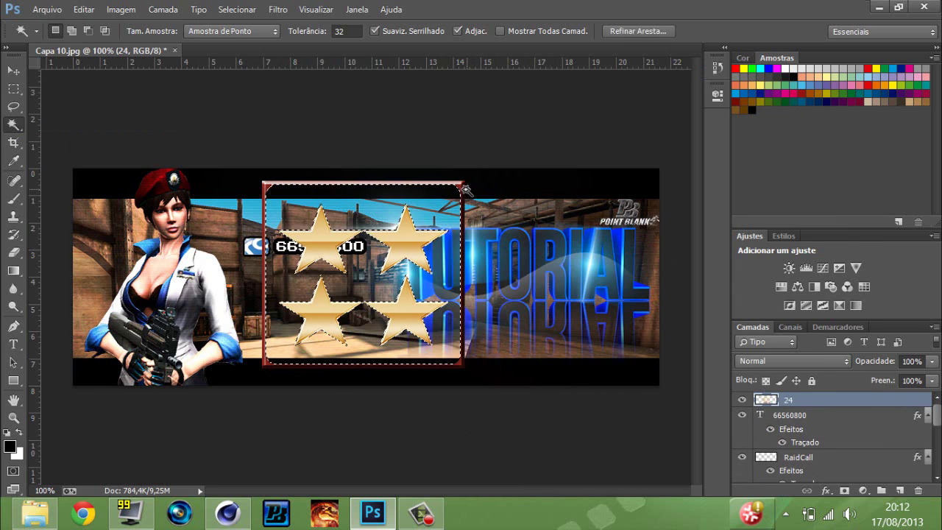
pyautogui.click(465, 190)
pyautogui.press('Delete')
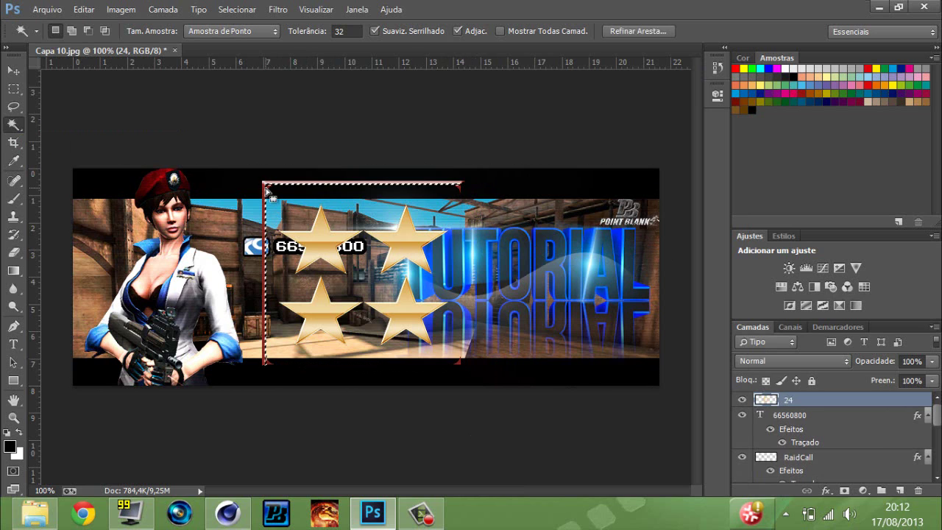
# Deselect, undo the accidental layer deletion, and erase the red frame's vertical and top lines.
pyautogui.hotkey('ctrl', 'd')
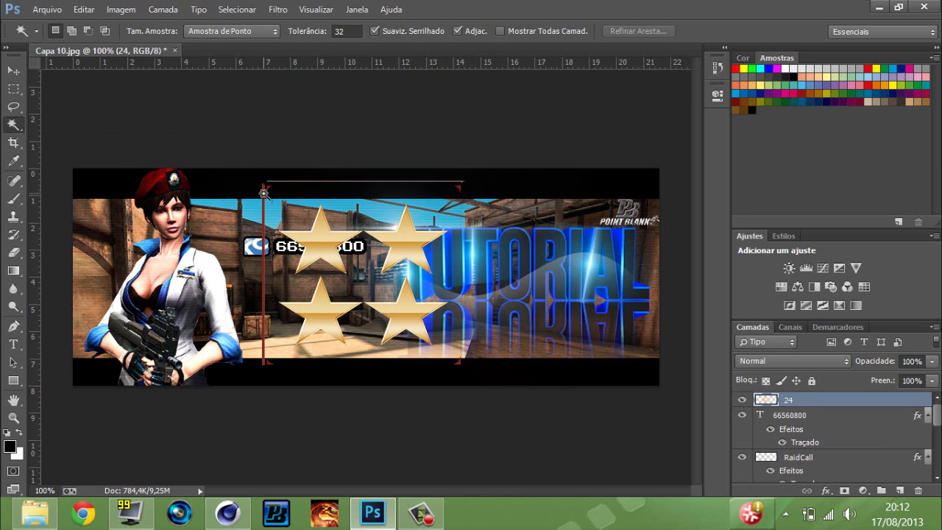
pyautogui.press('Delete')
pyautogui.hotkey('ctrl', 'z')
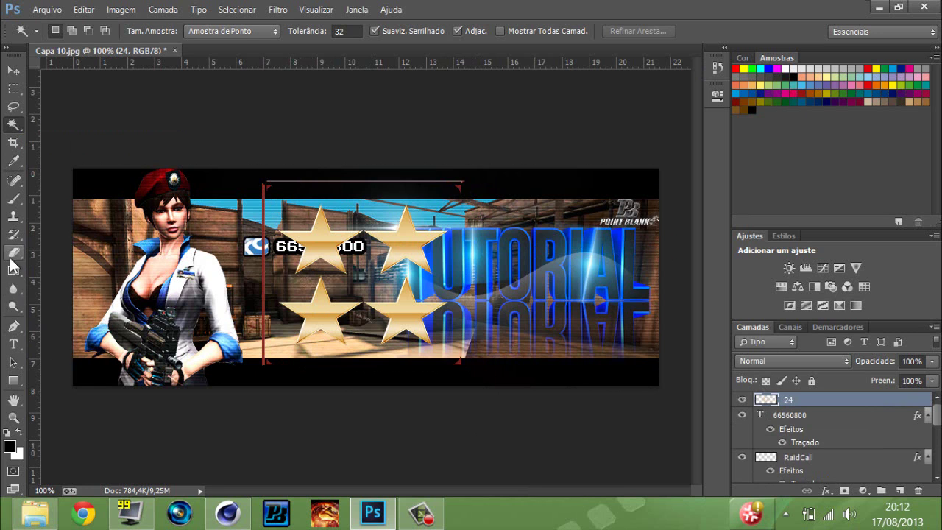
pyautogui.click(13, 252)
pyautogui.moveTo(263, 313); pyautogui.dragTo(261, 213)
pyautogui.moveTo(264, 181)
pyautogui.mouseDown()
pyautogui.moveTo(424, 162)
pyautogui.moveTo(380, 184)
pyautogui.moveTo(460, 183)
pyautogui.moveTo(389, 180)
pyautogui.moveTo(433, 189)
pyautogui.moveTo(471, 352)
pyautogui.mouseUp()
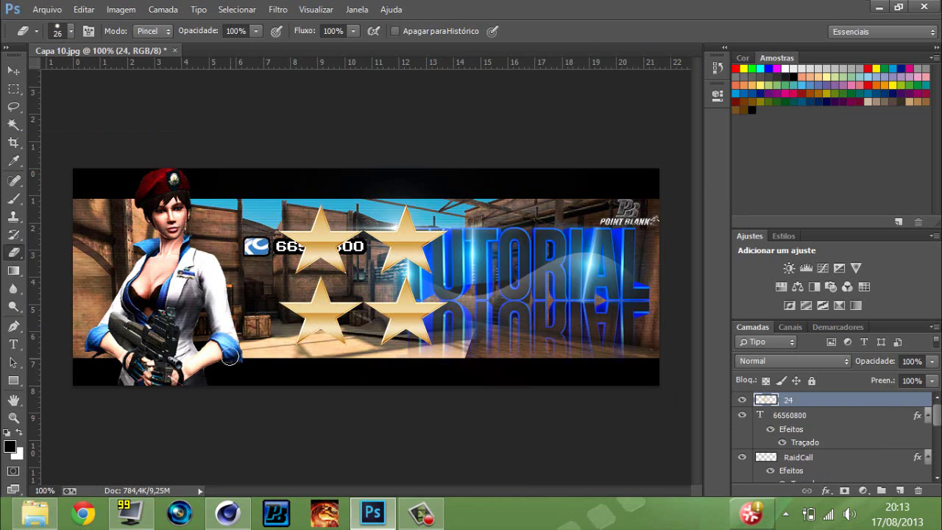
# Scale the four stars down to a small badge placed just above the left end of TUTORIAL.
pyautogui.hotkey('ctrl', 't')
pyautogui.moveTo(461, 181); pyautogui.dragTo(326, 302)
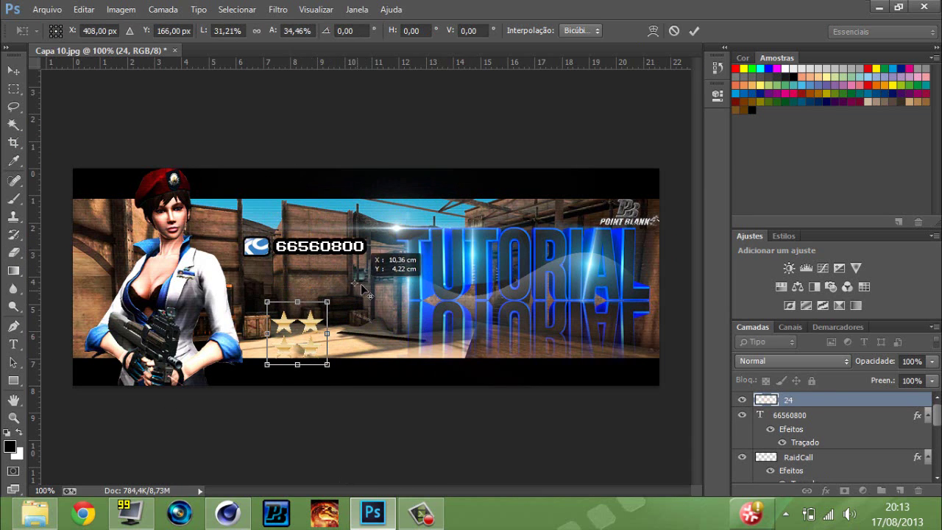
pyautogui.moveTo(296, 338); pyautogui.dragTo(441, 208)
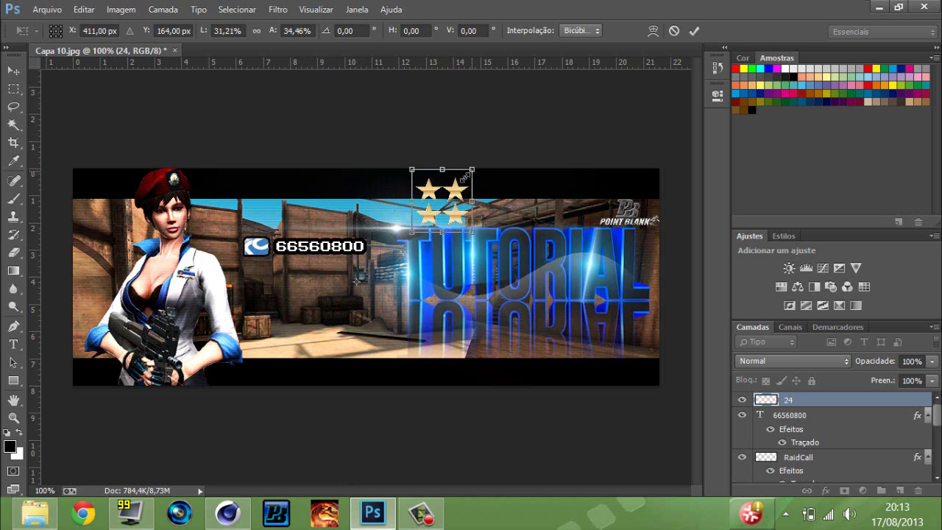
pyautogui.moveTo(465, 177)
pyautogui.mouseDown()
pyautogui.moveTo(450, 194)
pyautogui.moveTo(380, 224)
pyautogui.mouseUp()
pyautogui.press('Return')
pyautogui.press('e')
pyautogui.press('v')
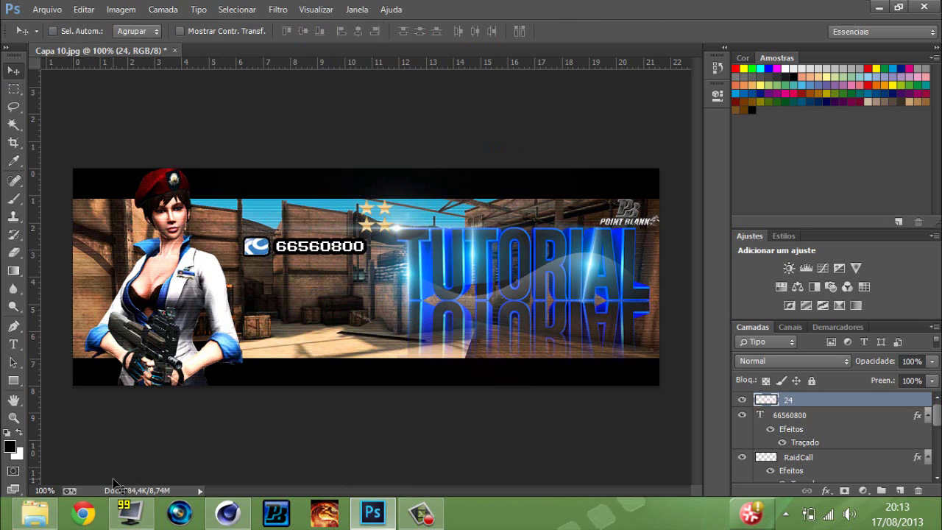
# Save a PNG copy named 'capa do caralho por #UPB' to the Desktop with default PNG options.
pyautogui.click(47, 10)
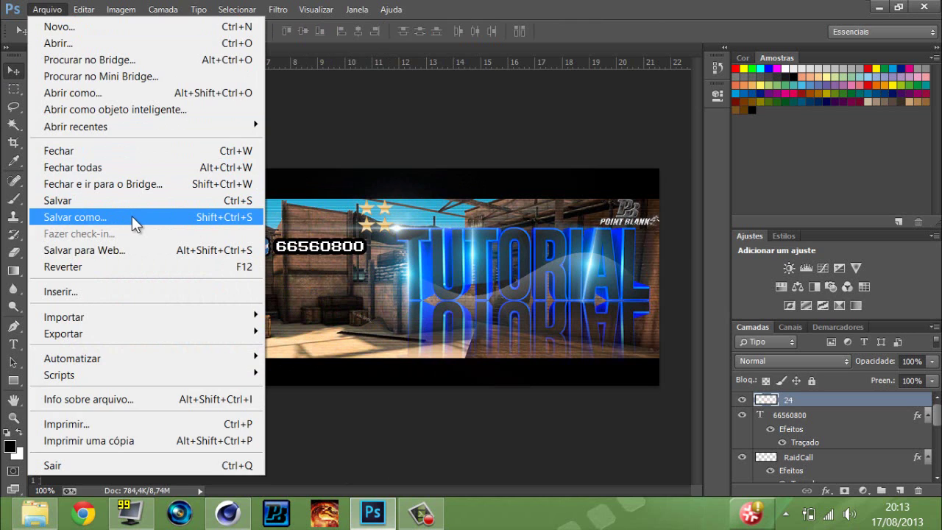
pyautogui.click(132, 217)
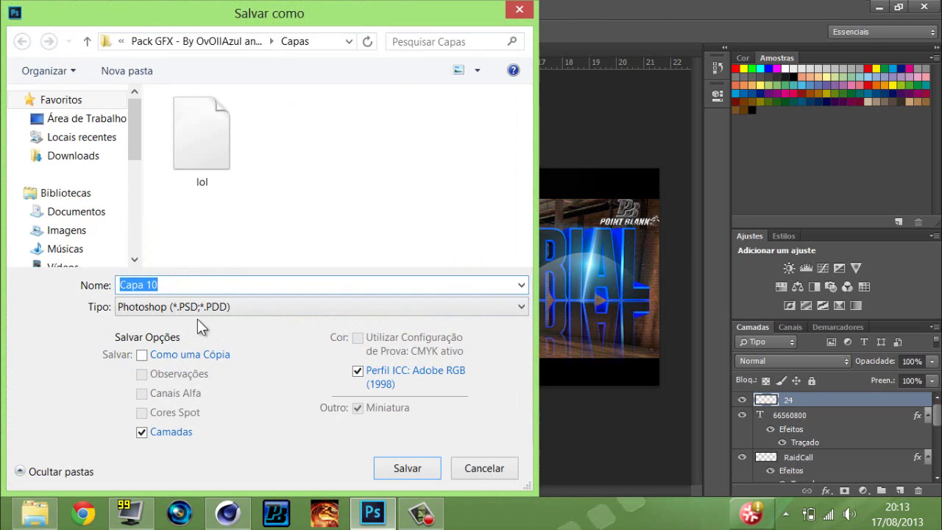
pyautogui.click(197, 308)
pyautogui.click(157, 233)
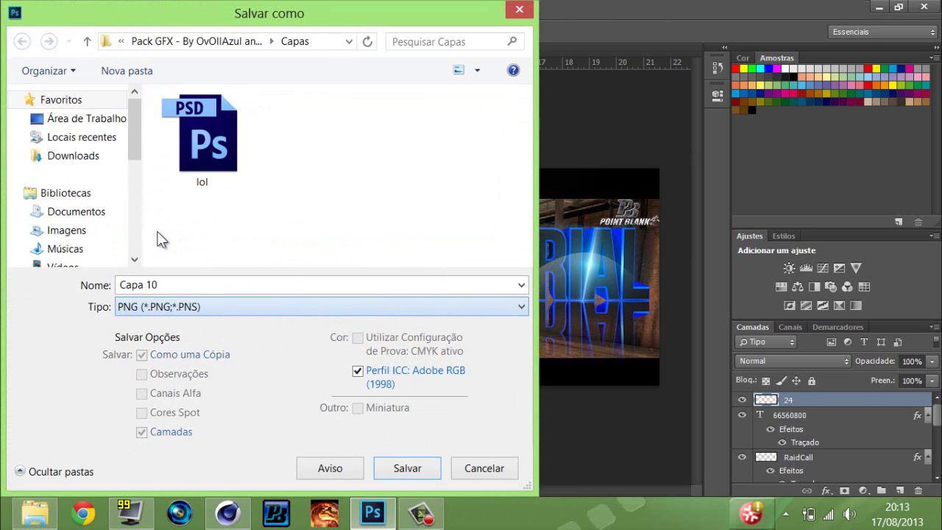
pyautogui.click(77, 118)
pyautogui.write('capa do')
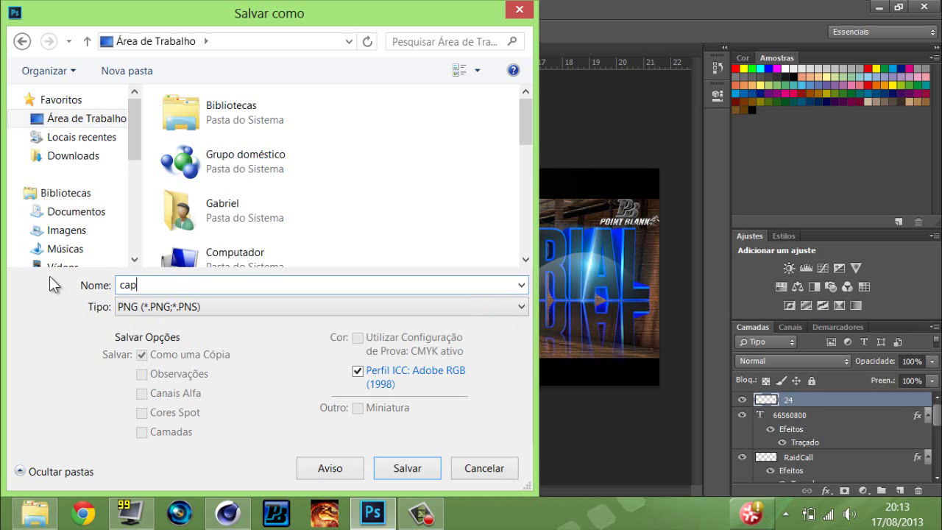
pyautogui.write('alho por #UPB')
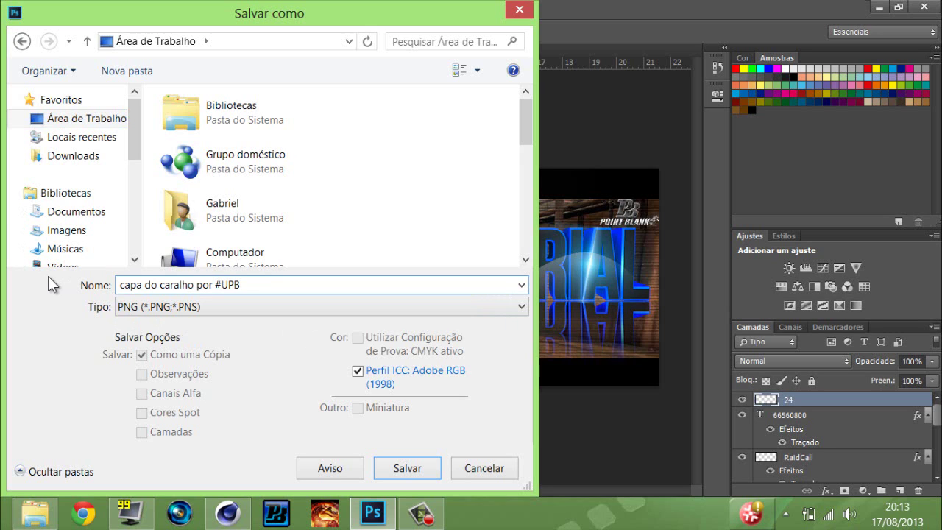
pyautogui.press('Return')
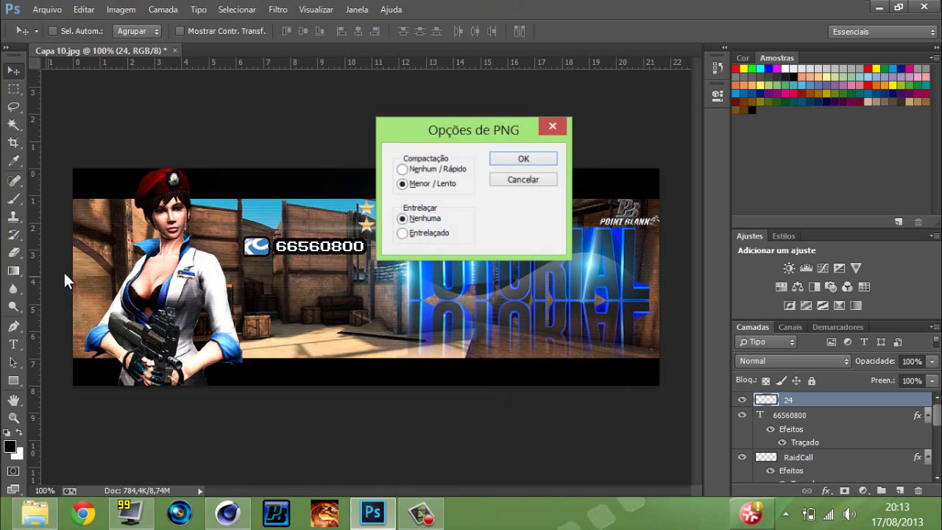
pyautogui.click(533, 164)
pyautogui.click(879, 8)
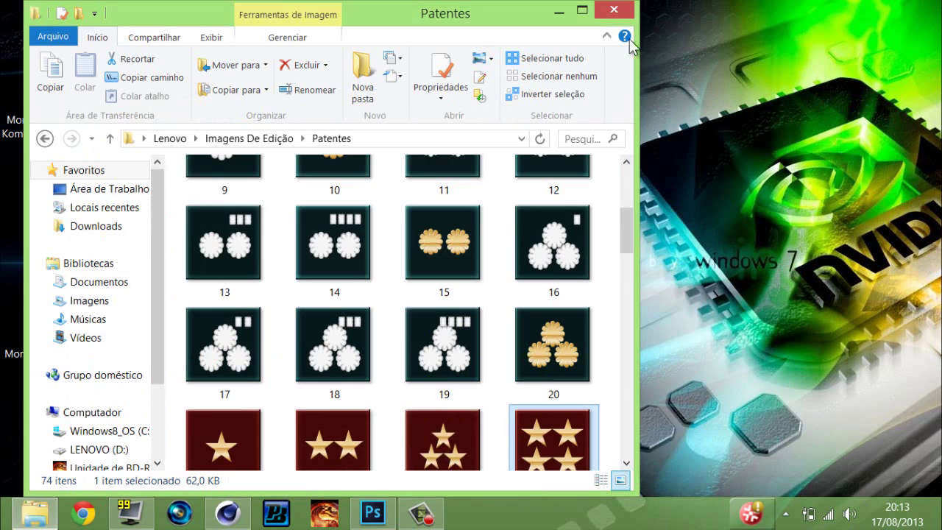
# Move the saved 'capa do caralho por #UPB' PNG to a free desktop spot and preview it.
pyautogui.click(616, 9)
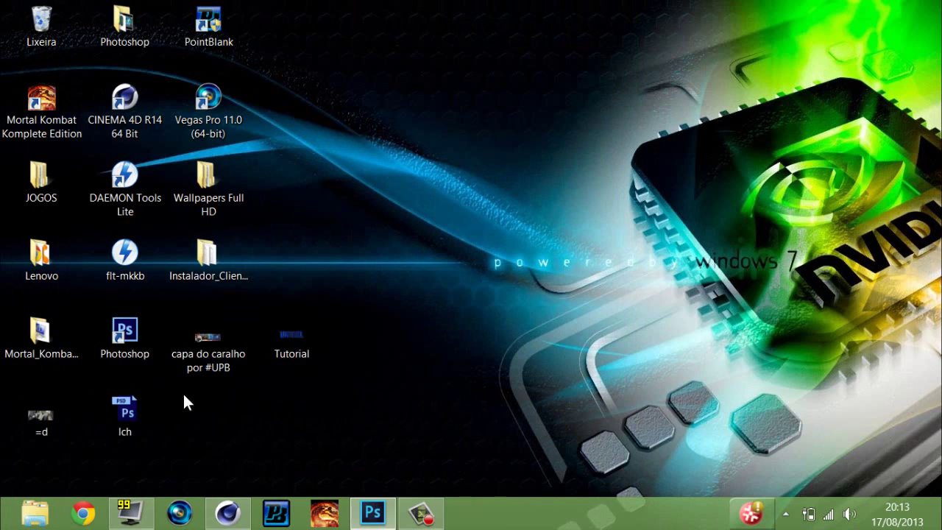
pyautogui.click(213, 353)
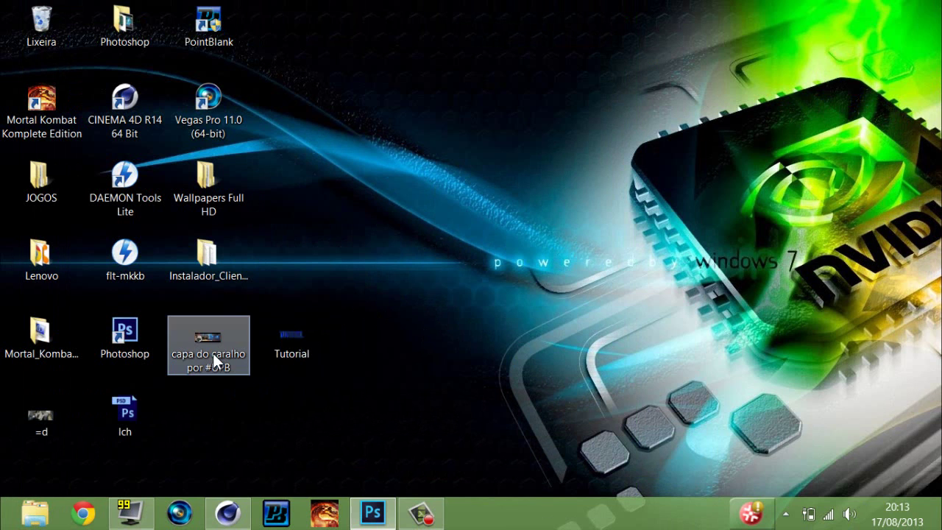
pyautogui.moveTo(212, 353); pyautogui.dragTo(398, 276)
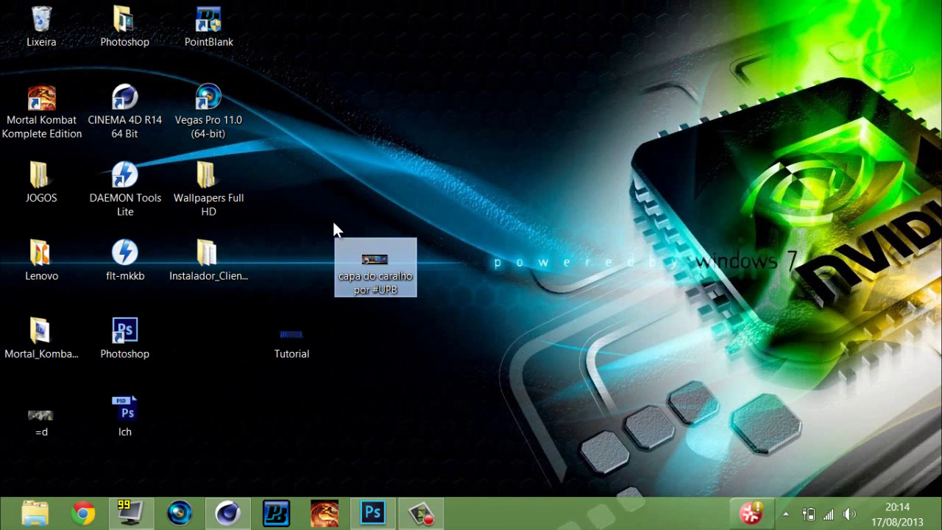
pyautogui.doubleClick(389, 269)
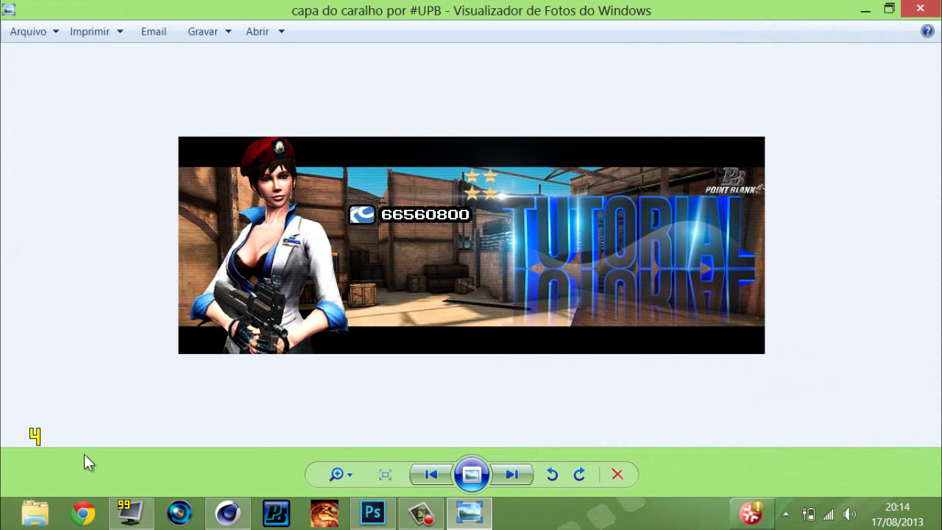
pyautogui.click(372, 513)
# Set Blue copiar 6 and Blue copiar 8 to Divisão blend and nudge Blue copiar 8 across TUTORIAL.
pyautogui.scroll(-2, 867, 439)
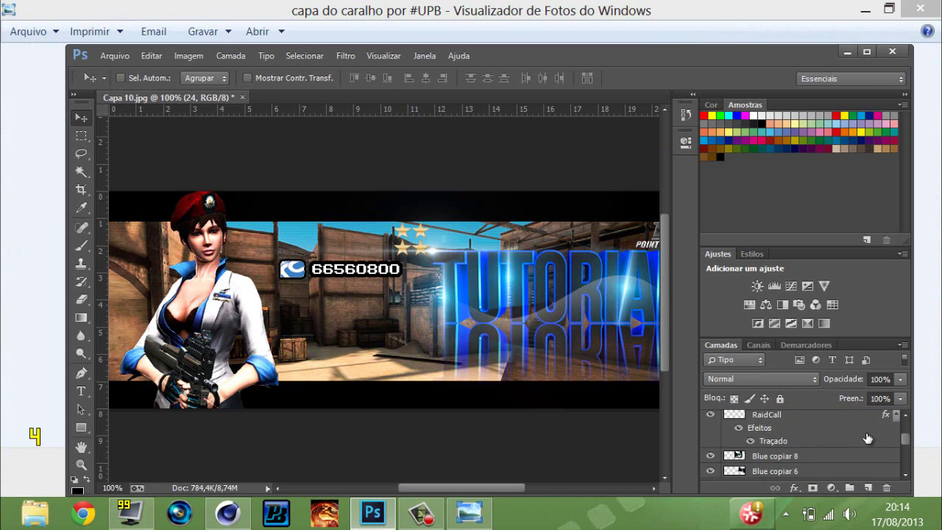
pyautogui.scroll(-3, 868, 439)
pyautogui.click(867, 51)
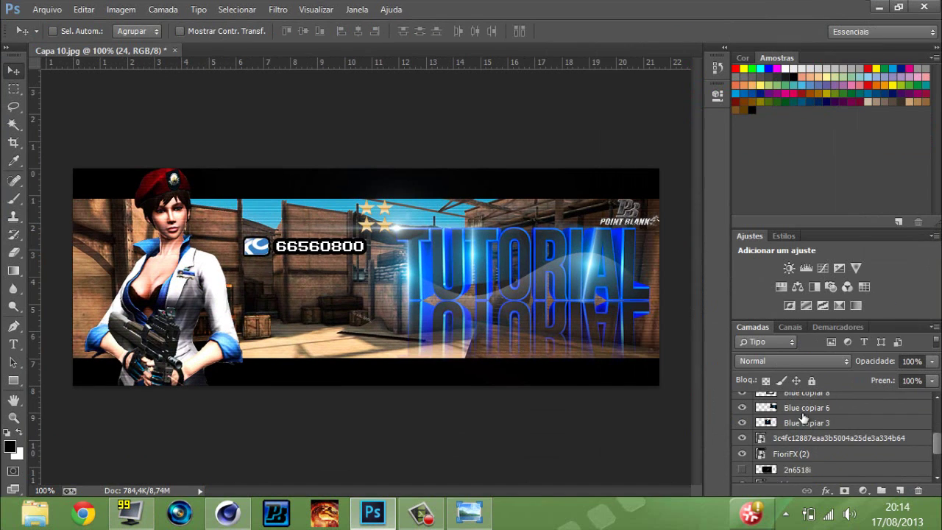
pyautogui.click(801, 410)
pyautogui.hotkey('shift', '-')
pyautogui.hotkey('shift', '-')
pyautogui.hotkey('shift', '-')
pyautogui.hotkey('shift', '-')
pyautogui.hotkey('shift', '-')
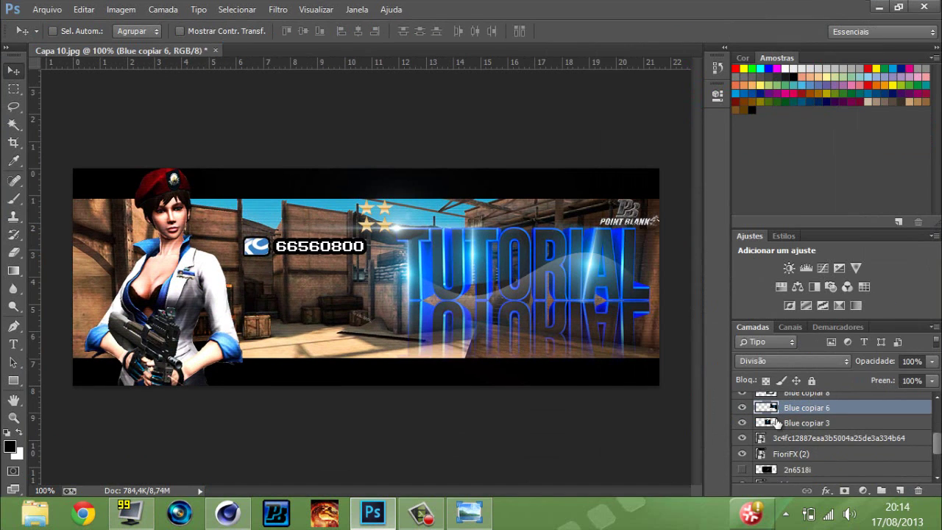
pyautogui.click(778, 425)
pyautogui.scroll(2, 773, 442)
pyautogui.click(765, 455)
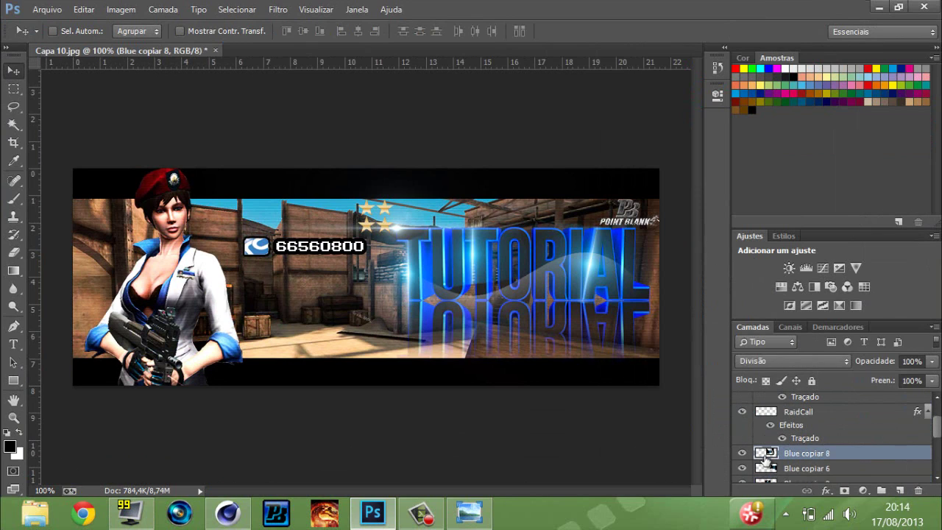
pyautogui.hotkey('shift', '-')
pyautogui.hotkey('shift', '+')
pyautogui.moveTo(471, 257); pyautogui.dragTo(483, 253)
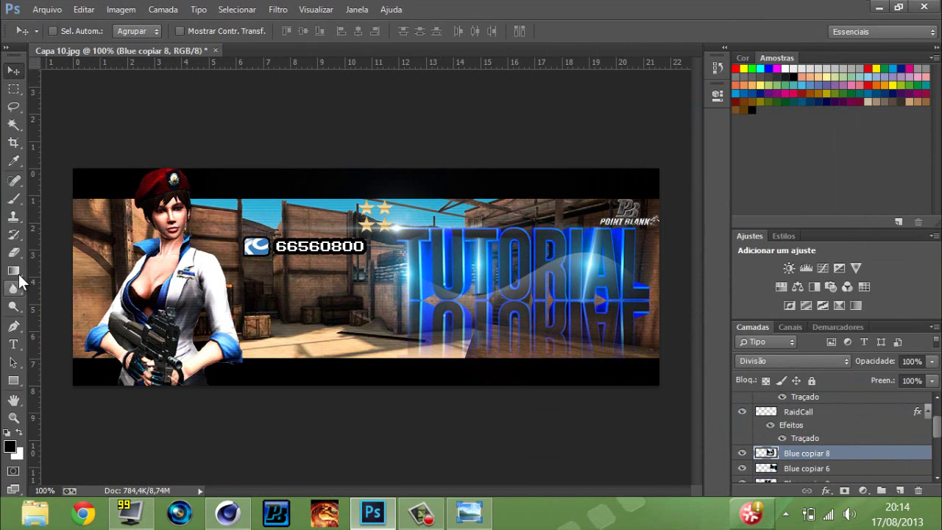
# Compare Blue copiar 8 hidden and shown, then lower its opacity to 85%.
pyautogui.click(13, 252)
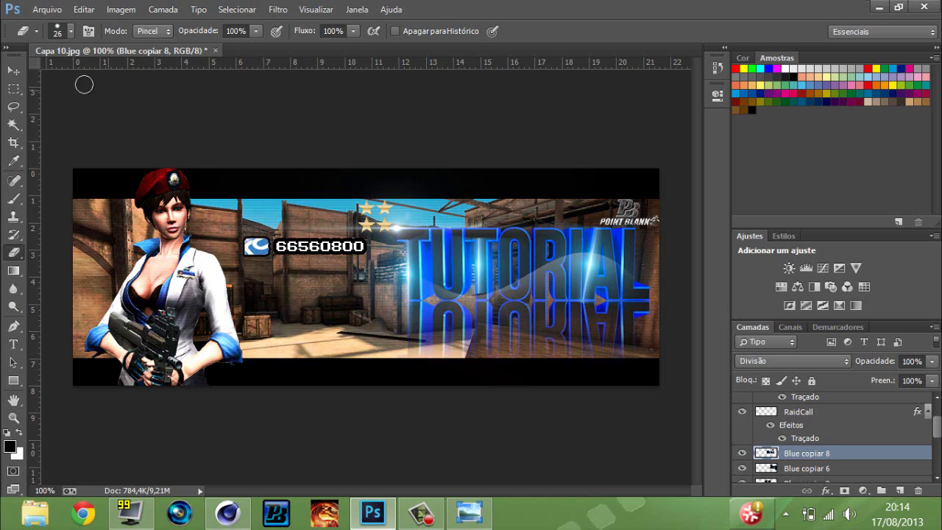
pyautogui.click(18, 70)
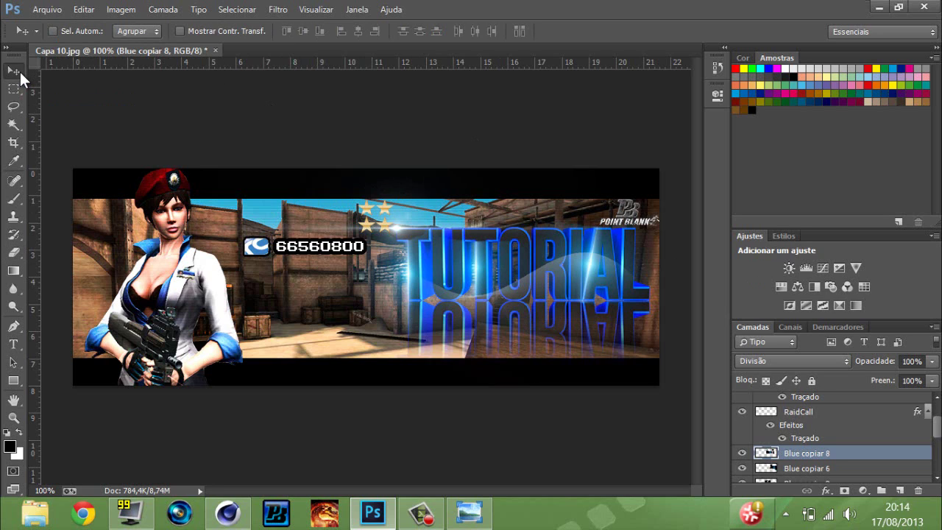
pyautogui.hotkey('ctrl', 't')
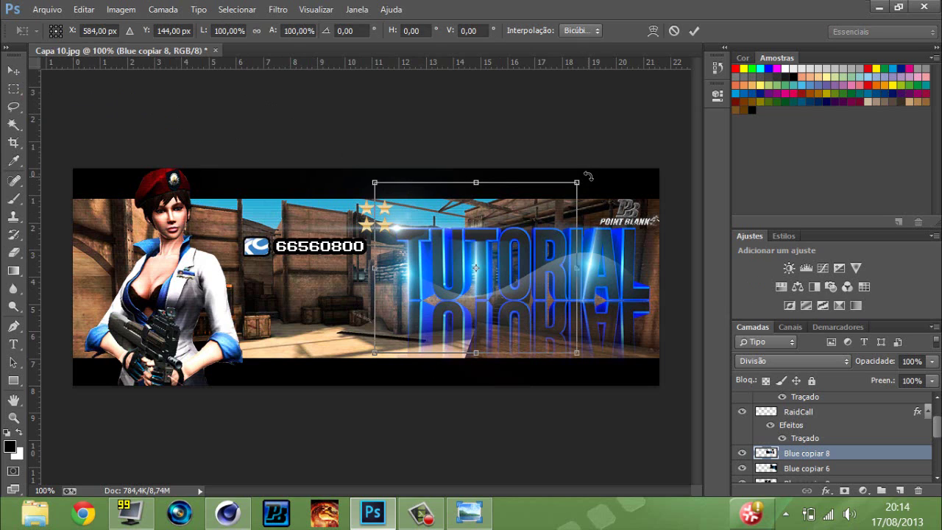
pyautogui.moveTo(588, 177); pyautogui.dragTo(593, 169)
pyautogui.press('Escape')
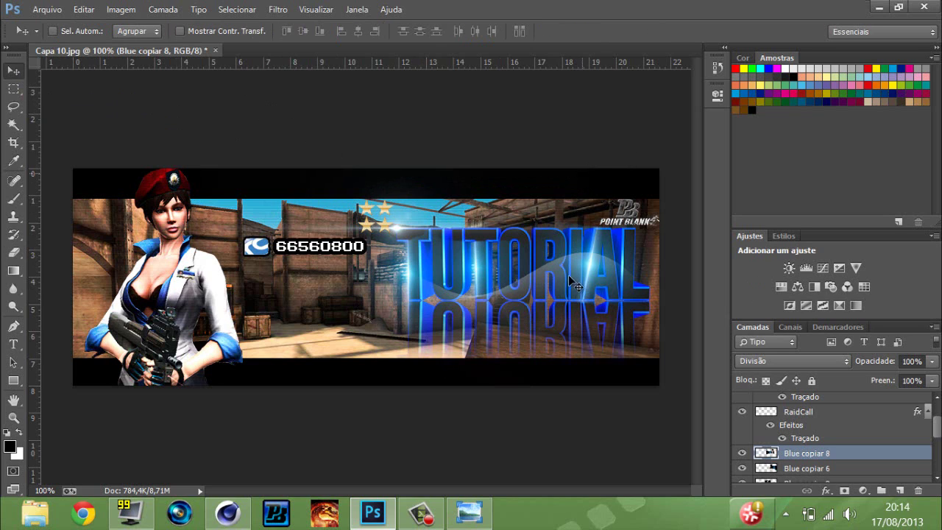
pyautogui.click(742, 454)
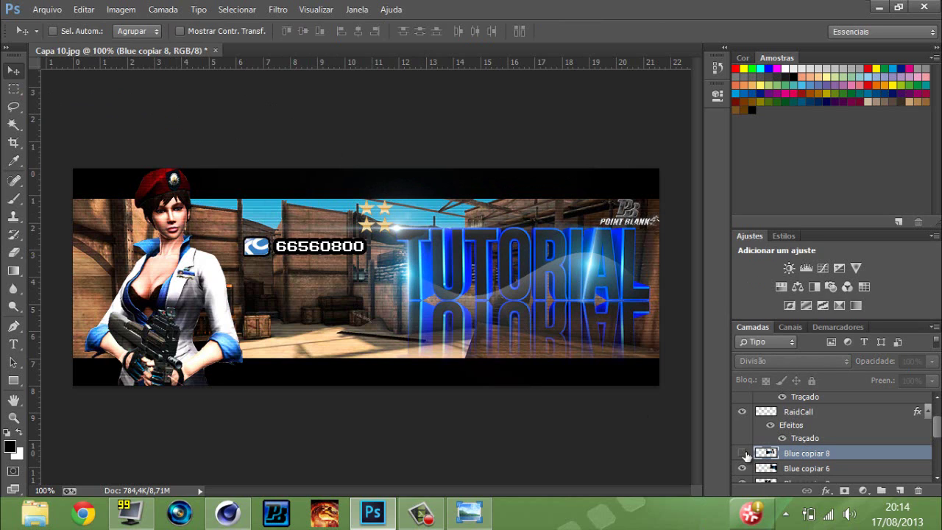
pyautogui.click(743, 454)
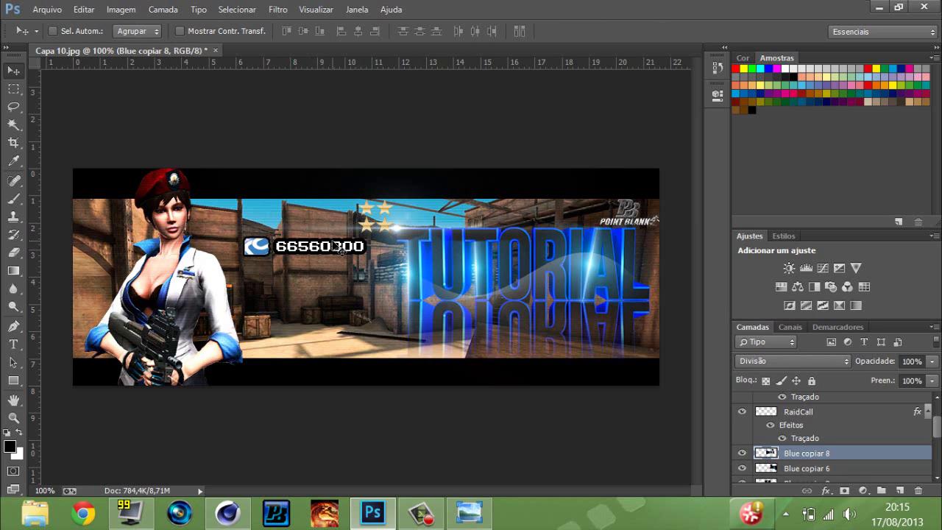
pyautogui.click(932, 360)
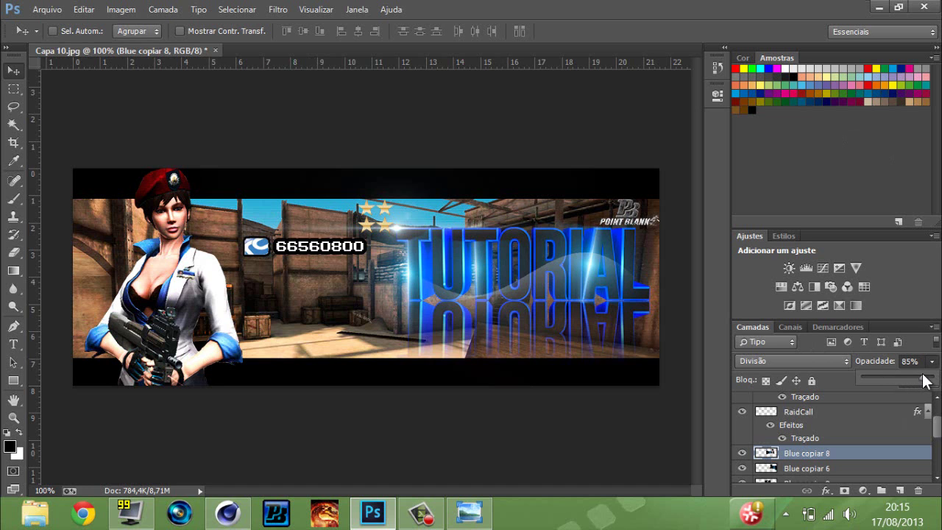
pyautogui.click(879, 7)
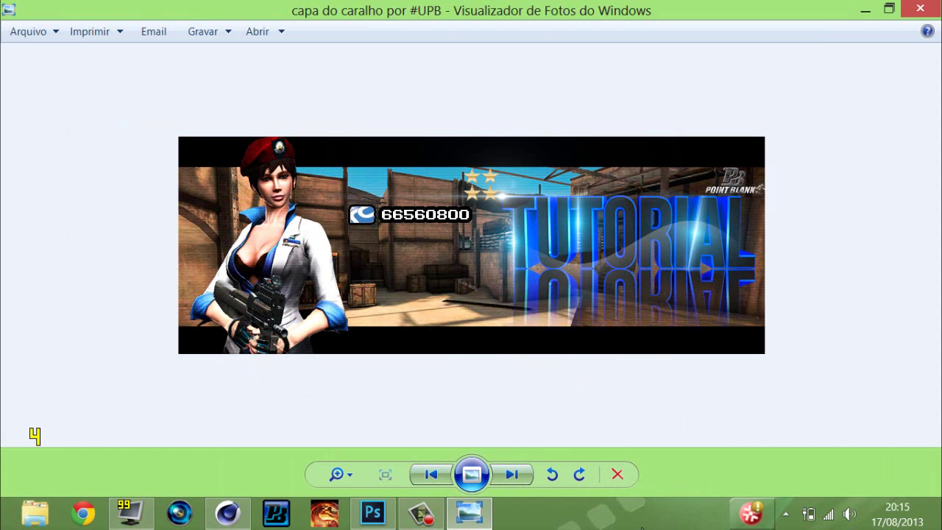